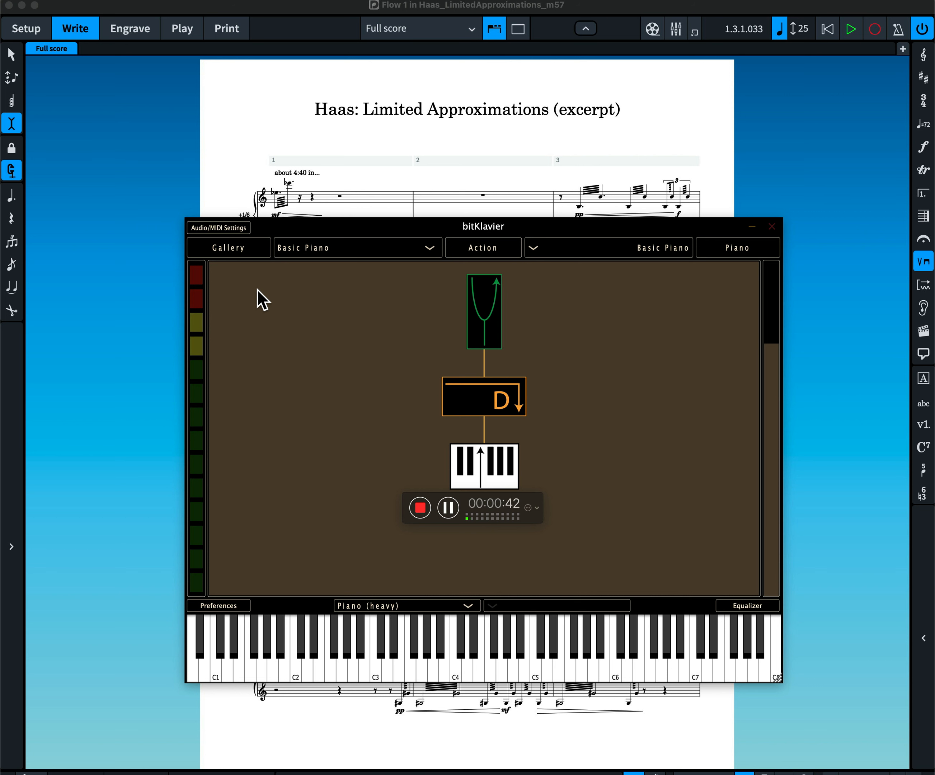
Review the bitKlavier gallery settings for reference frequency and tempo multiplier, close them, and switch to the Dorico score
{"action": "left_click", "coordinate": [235, 251]}
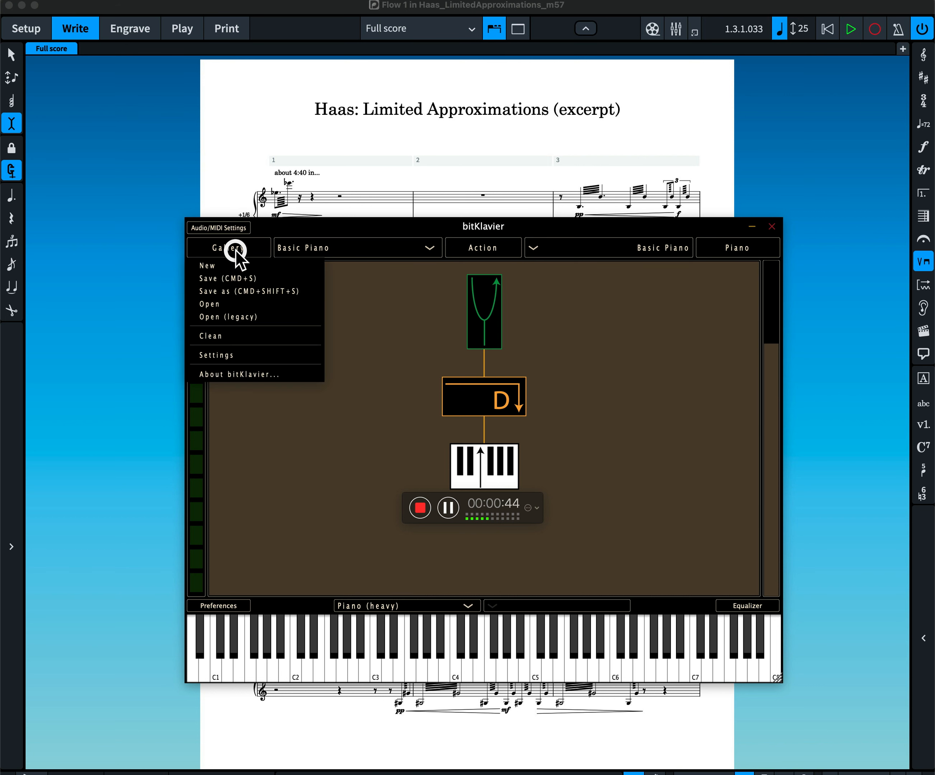
{"action": "left_click", "coordinate": [234, 356]}
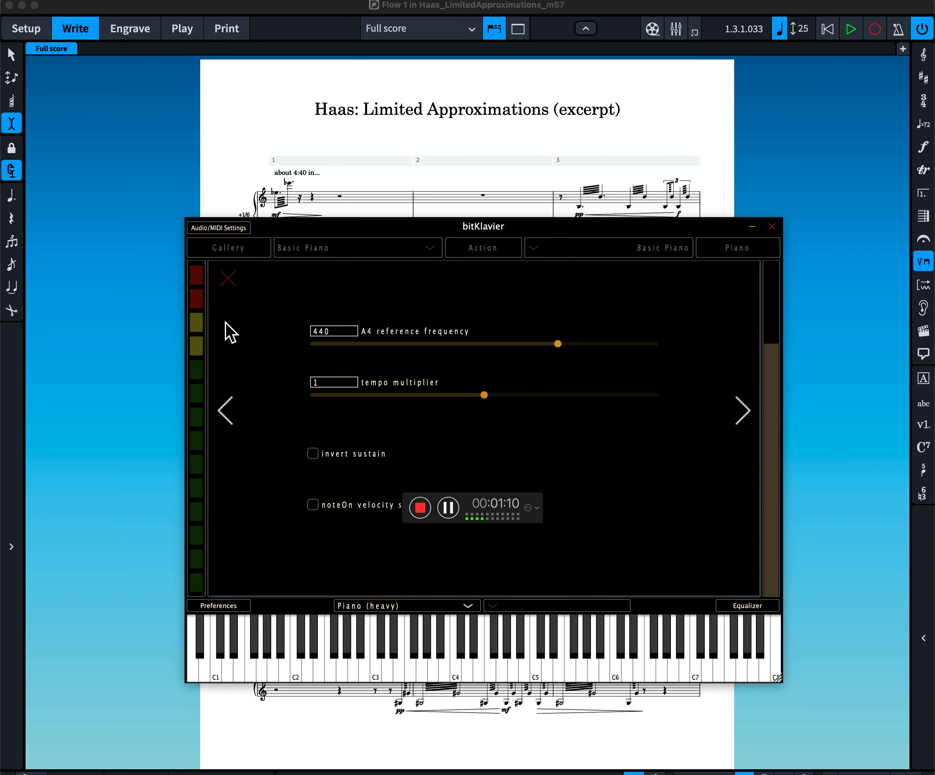
{"action": "left_click", "coordinate": [233, 279]}
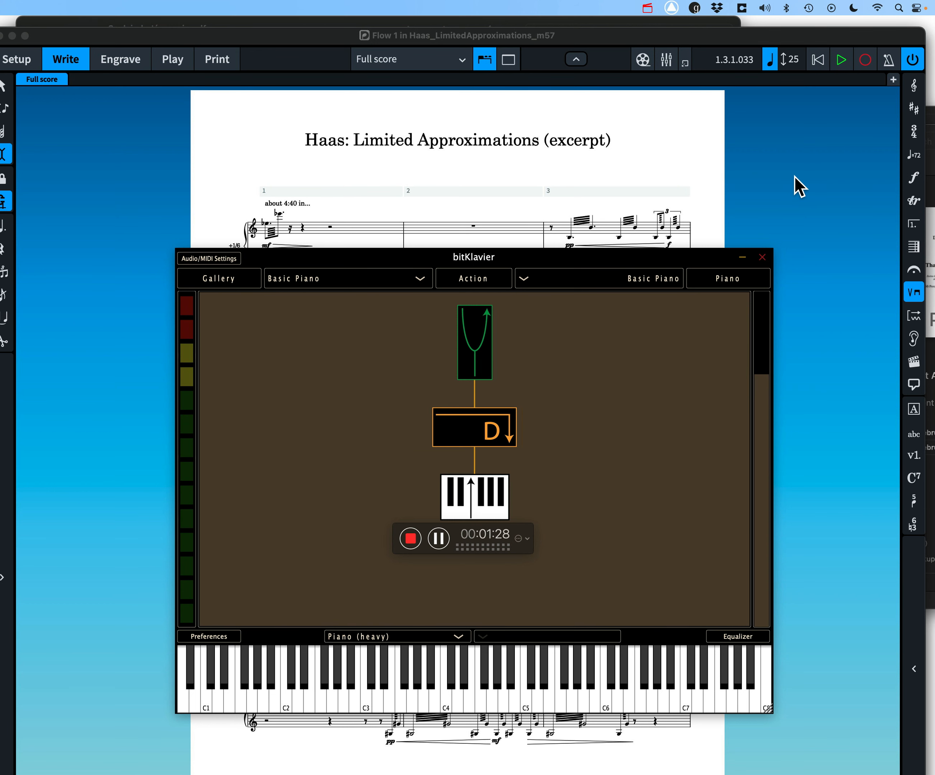
{"action": "left_click", "coordinate": [790, 176]}
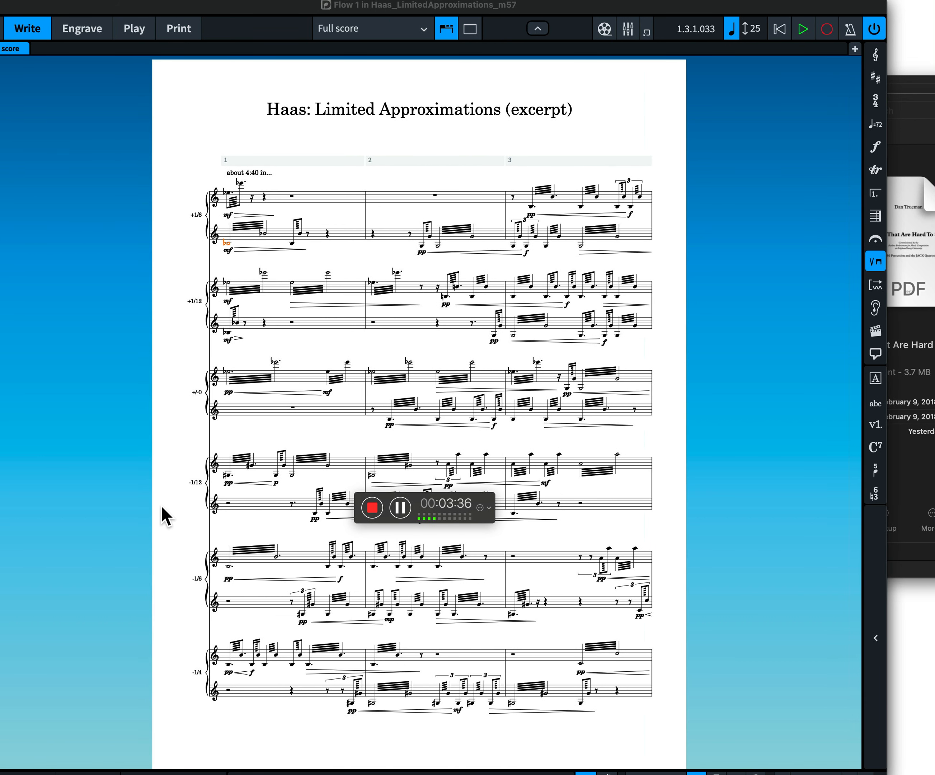
Audition individual notes in the -1/12, -1/6 and -1/4 piano staves, mostly in the first measure
{"action": "left_click", "coordinate": [227, 474]}
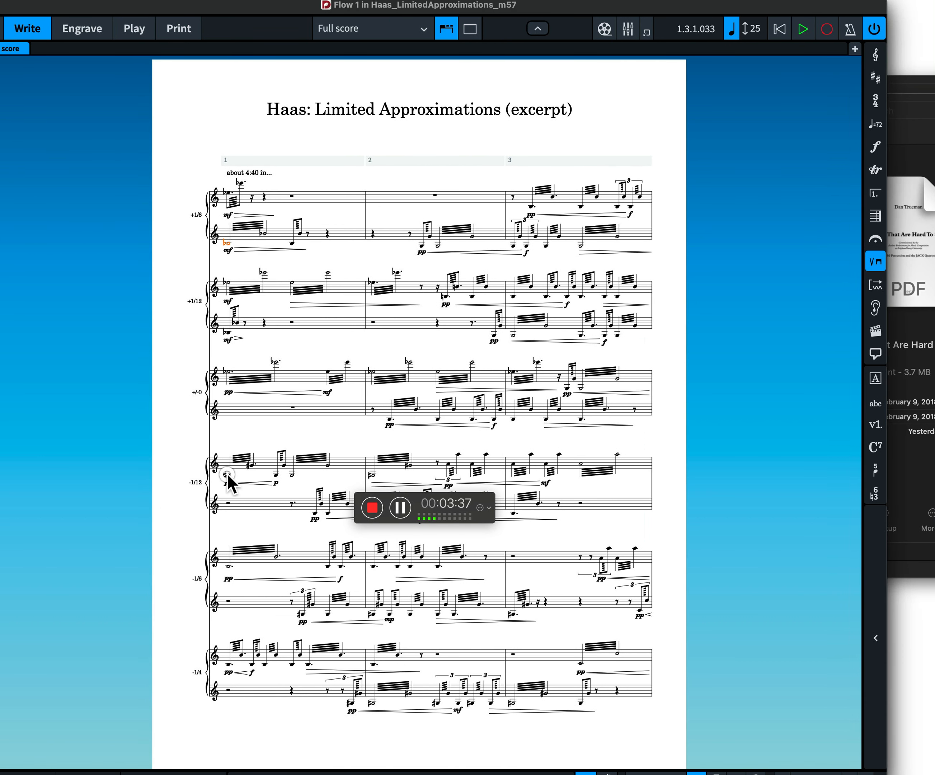
{"action": "left_click", "coordinate": [251, 465]}
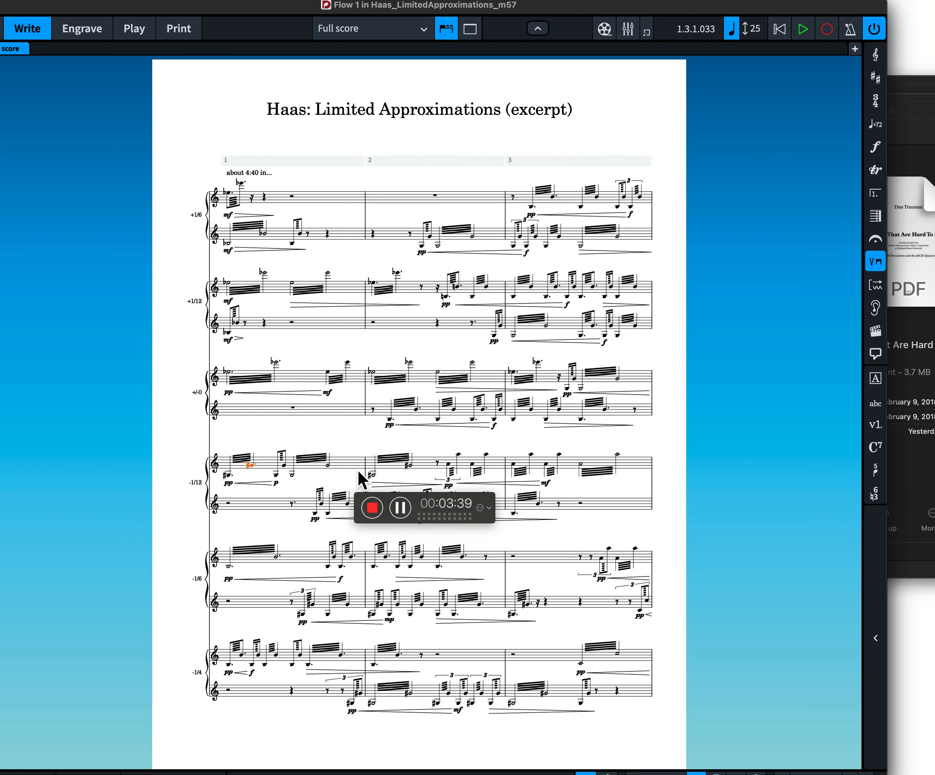
{"action": "double_click", "coordinate": [294, 473]}
{"action": "key", "text": "Escape"}
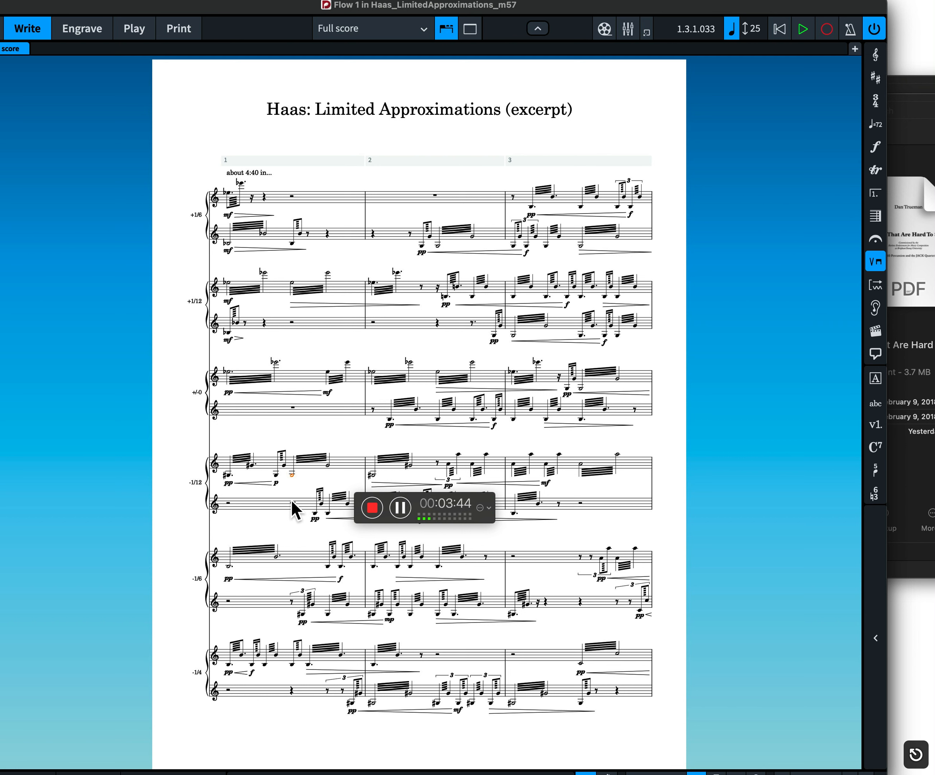
{"action": "left_click", "coordinate": [312, 603]}
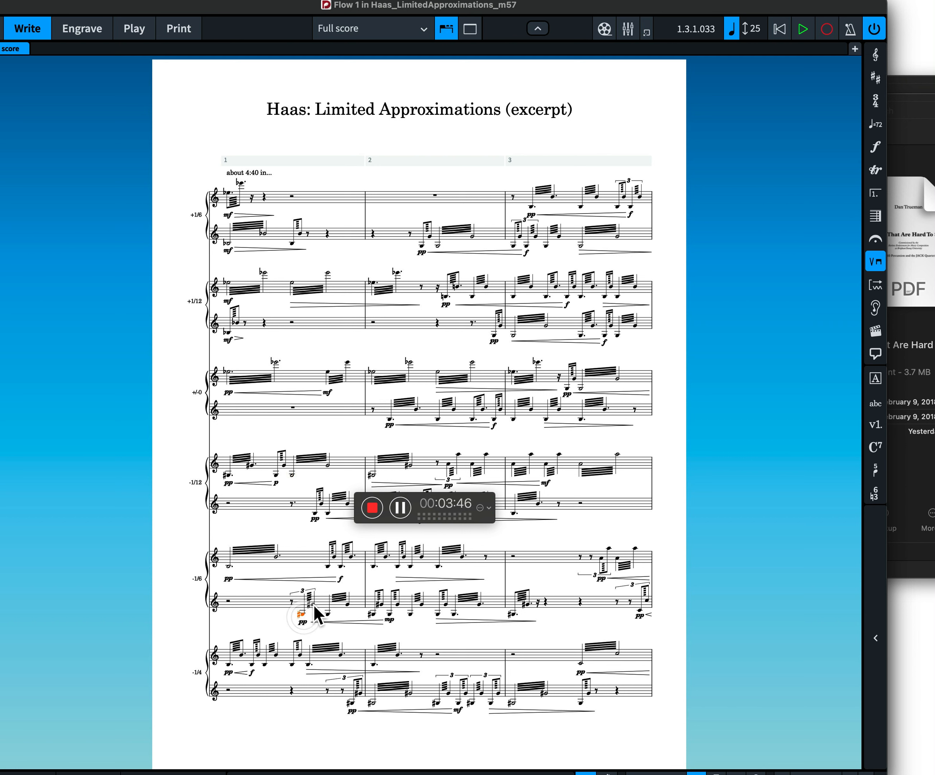
{"action": "left_click", "coordinate": [358, 693]}
{"action": "left_click", "coordinate": [448, 693]}
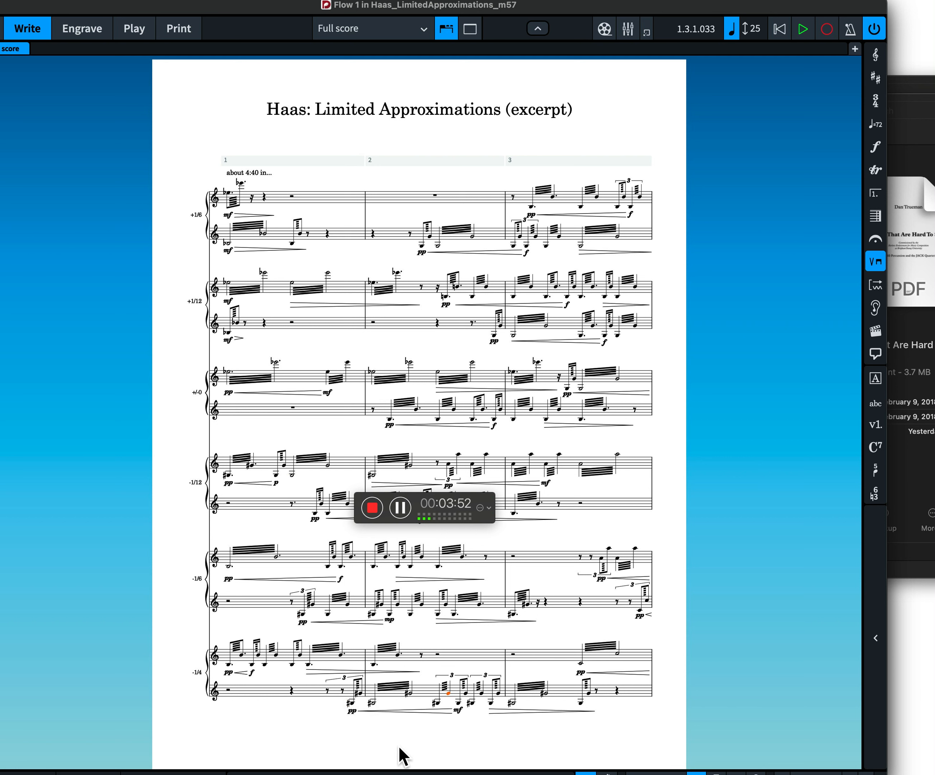
Audition notes in measures 2 and 3 across the +1/6, +1/12, +/-0, -1/6 and -1/4 pianos
{"action": "left_click", "coordinate": [422, 245]}
{"action": "left_click", "coordinate": [567, 387]}
{"action": "left_click", "coordinate": [388, 614]}
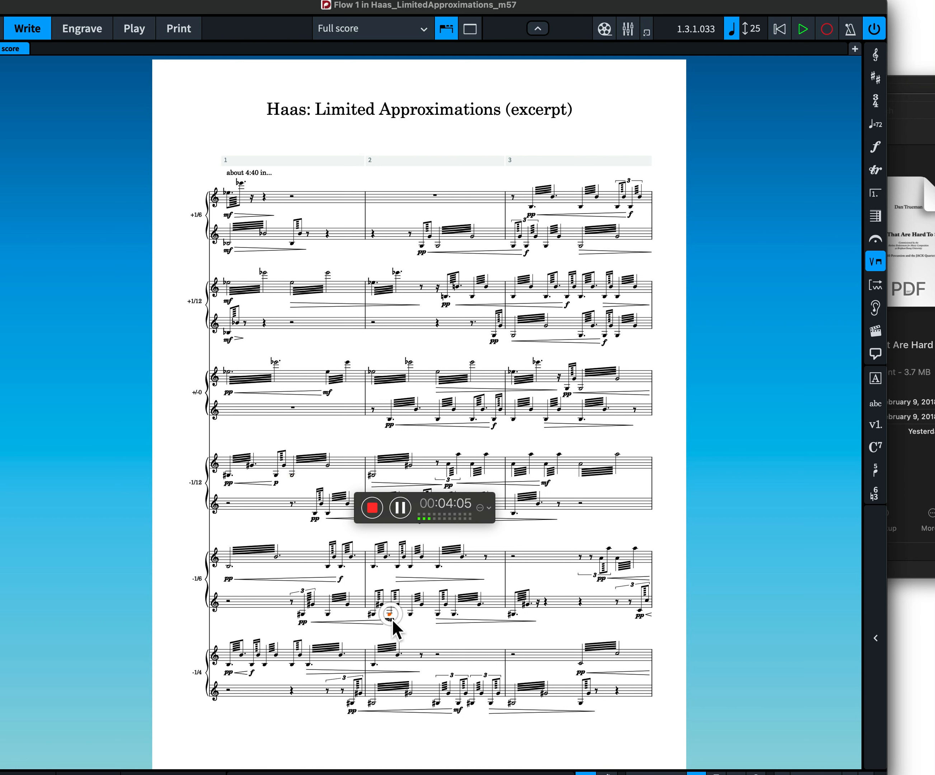
{"action": "left_click", "coordinate": [440, 702]}
{"action": "left_click", "coordinate": [424, 246]}
{"action": "left_click", "coordinate": [607, 336]}
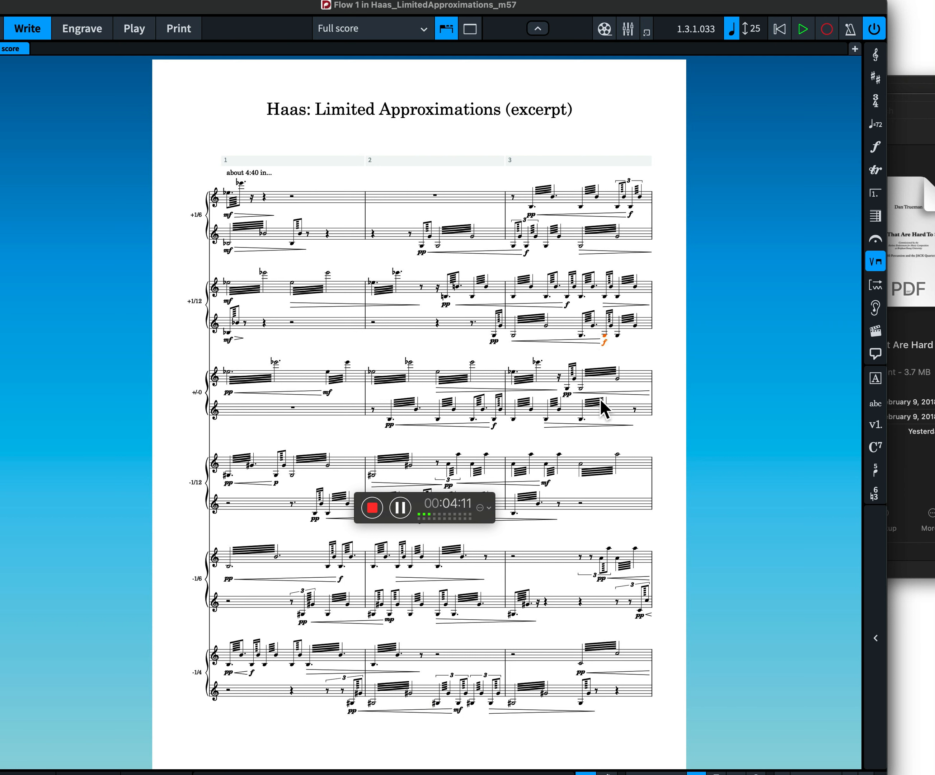
{"action": "left_click", "coordinate": [580, 388]}
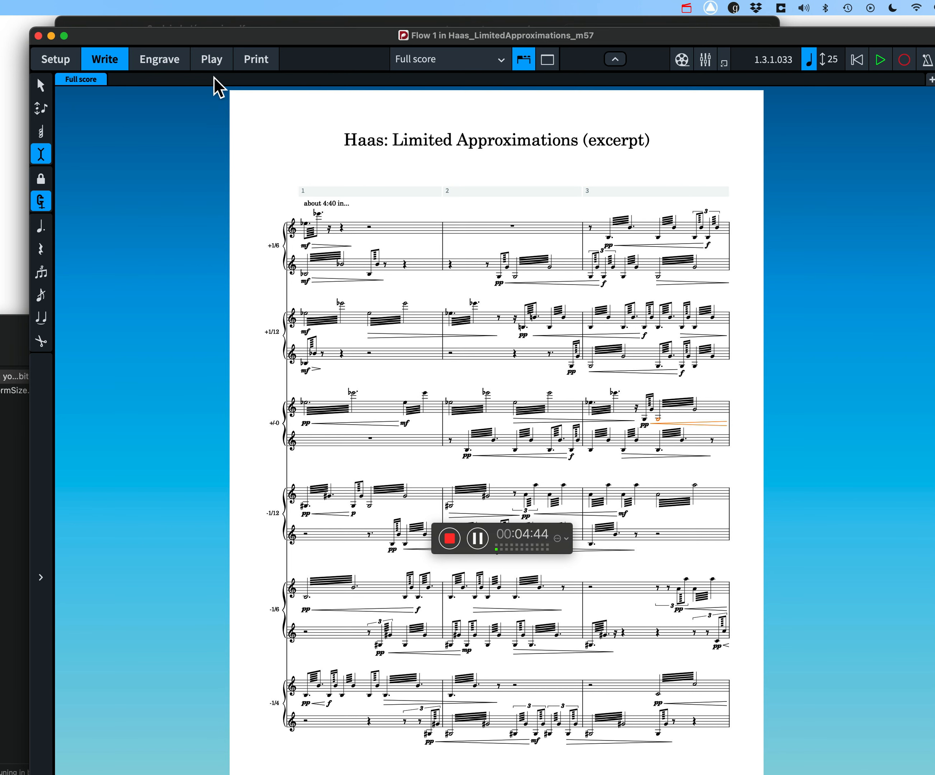
Switch the project to Play mode and open the 02 - bitKlavier instrument editor, placing it over the piano rolls
{"action": "left_click", "coordinate": [217, 66]}
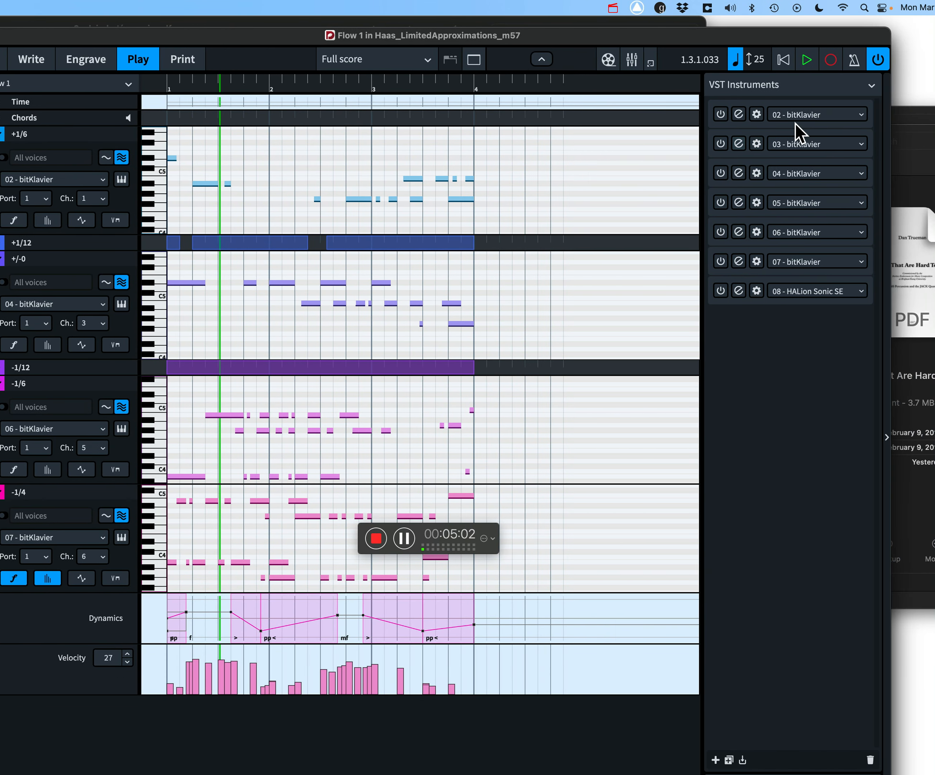
{"action": "left_click", "coordinate": [738, 115]}
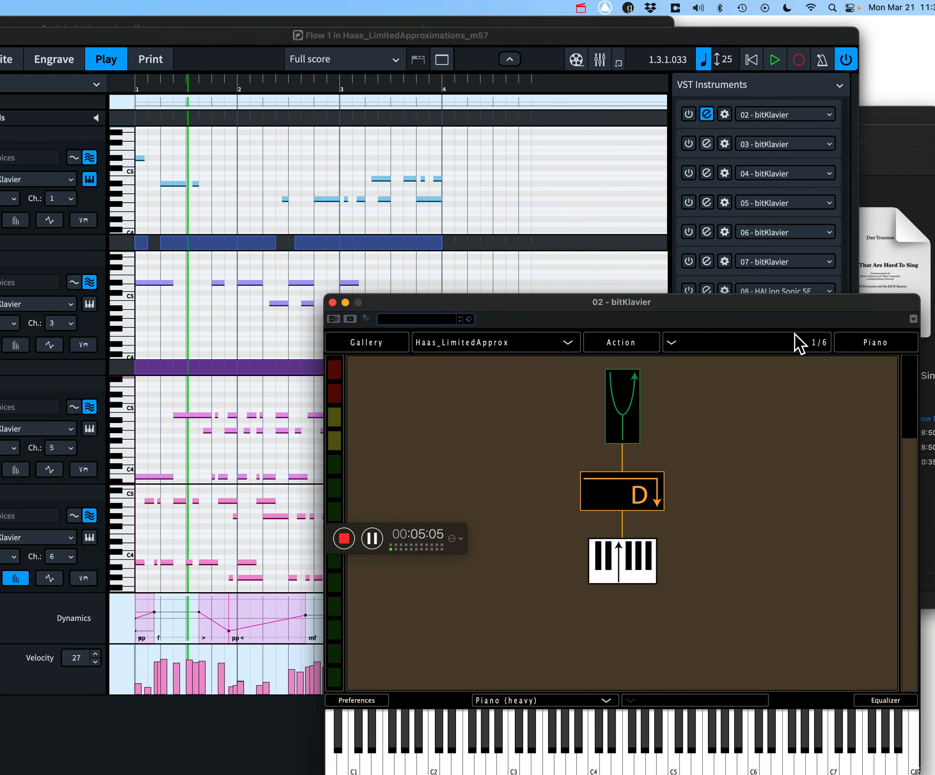
{"action": "left_click_drag", "start_coordinate": [785, 304], "coordinate": [577, 199]}
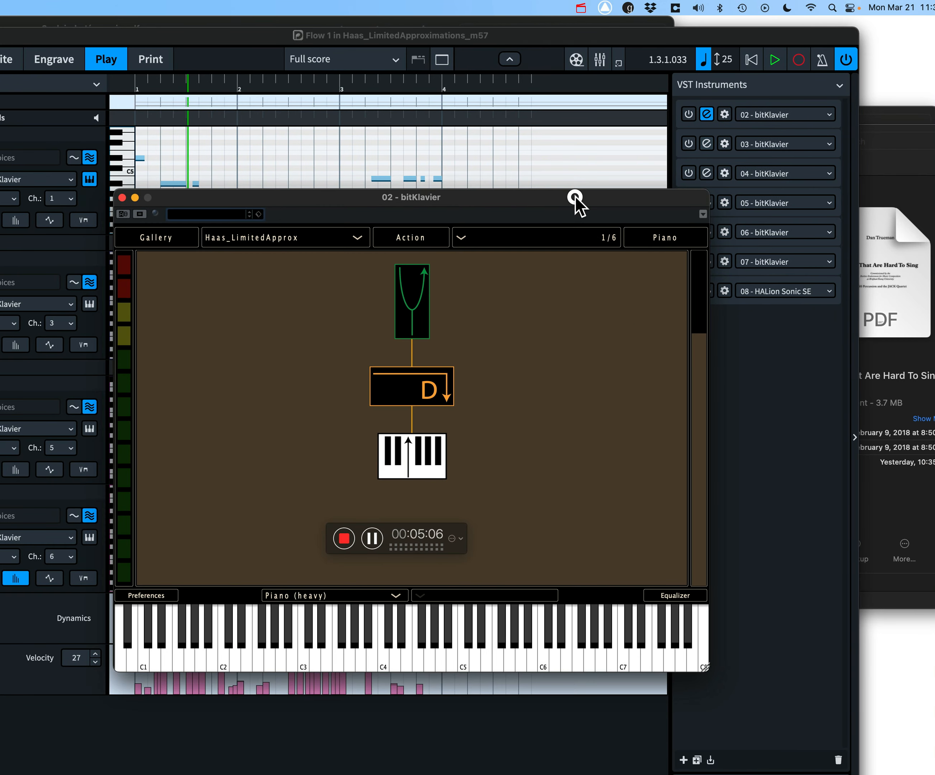
Look through the available galleries to locate Haas_LimitedApprox among the Tutorials, leaving the gallery selection as it is
{"action": "left_click", "coordinate": [274, 238]}
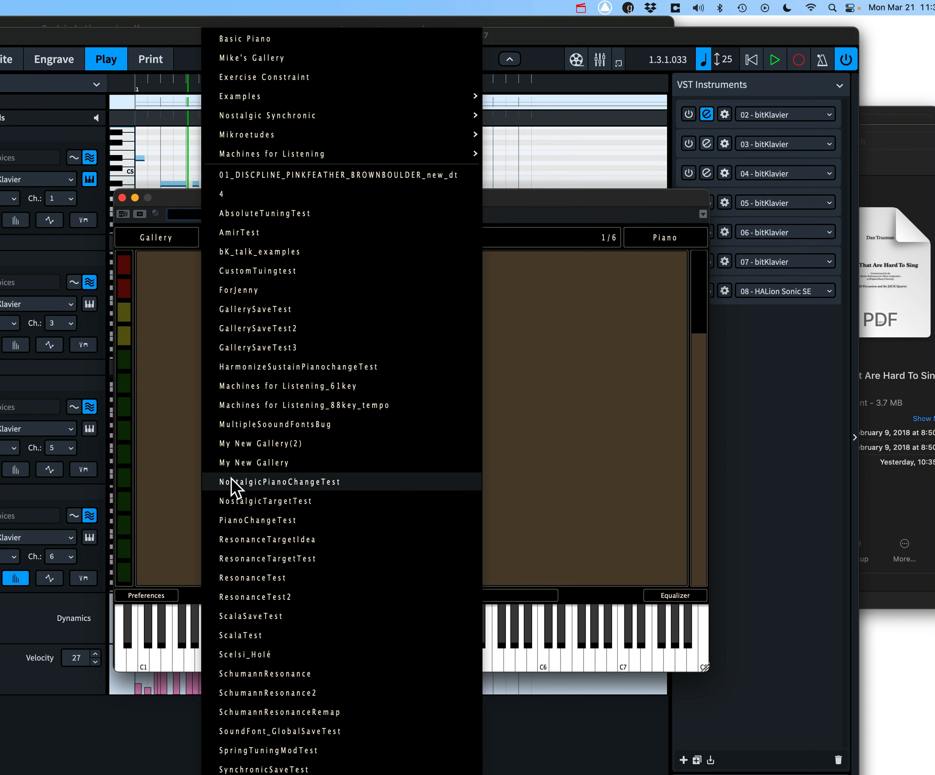
{"action": "scroll", "coordinate": [234, 488], "scroll_direction": "down", "scroll_amount": 3}
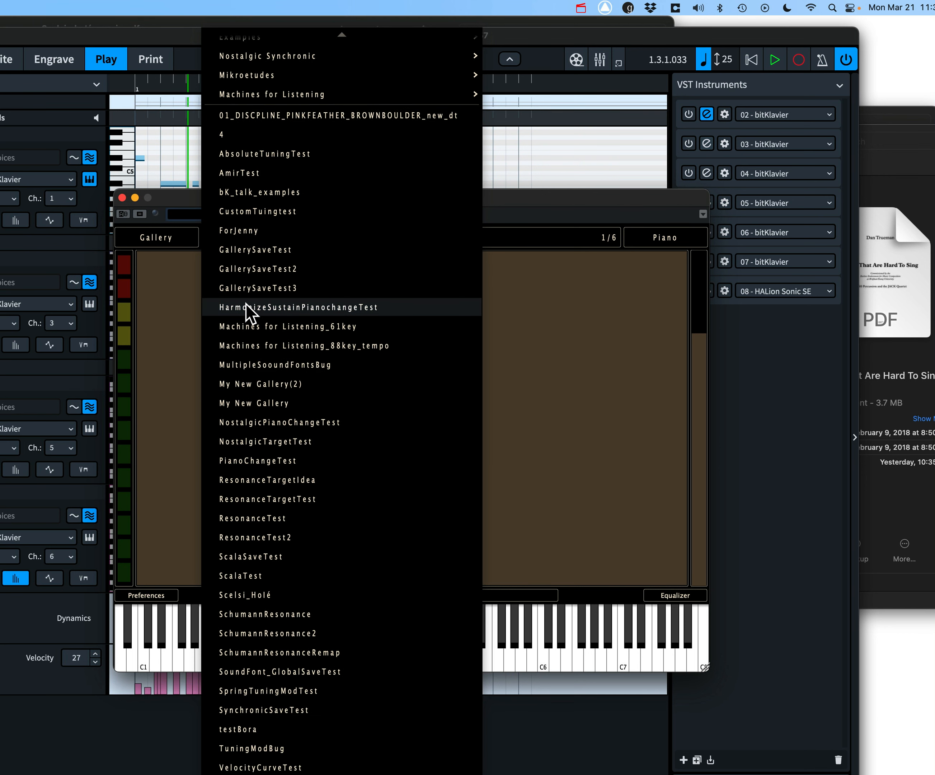
{"action": "scroll", "coordinate": [270, 632], "scroll_direction": "down", "scroll_amount": 10}
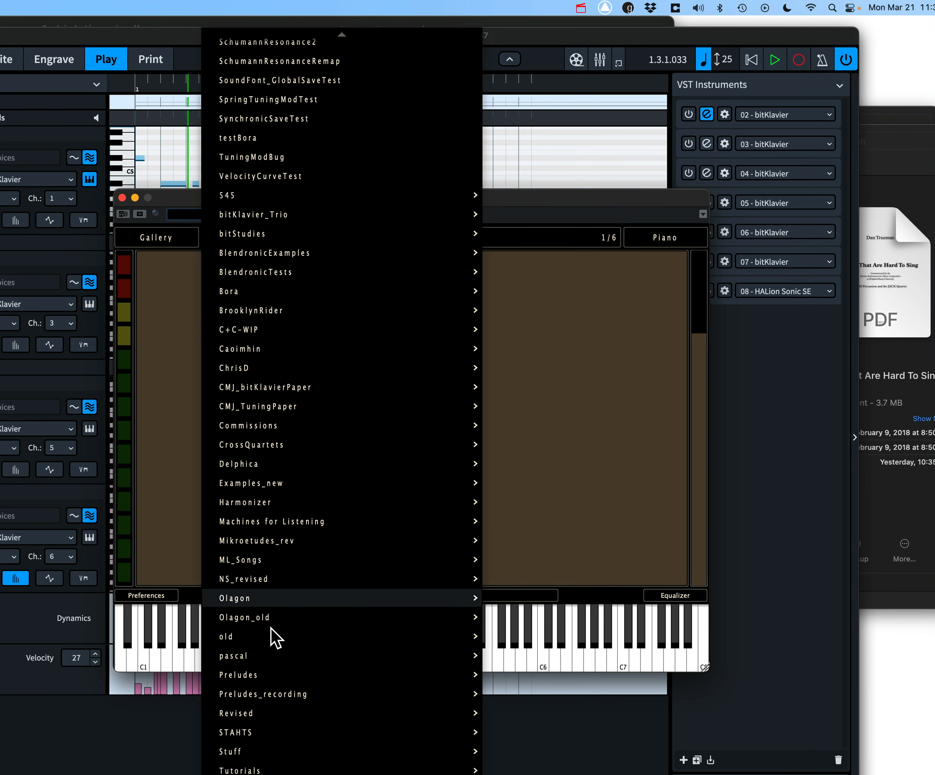
{"action": "mouse_move", "coordinate": [287, 774]}
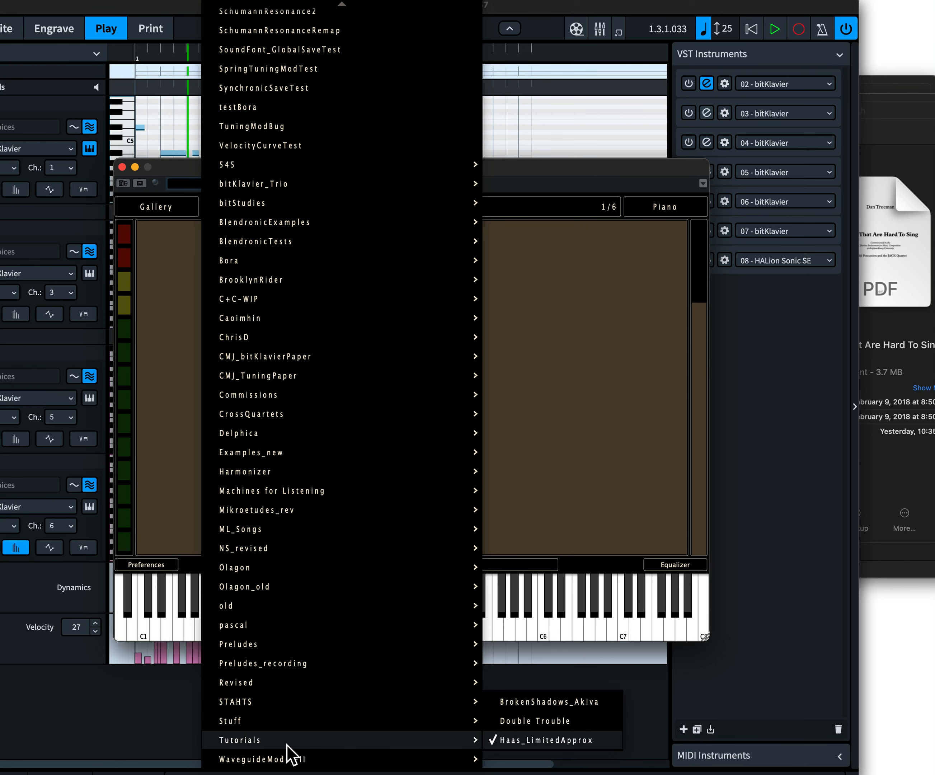
{"action": "left_click", "coordinate": [626, 417]}
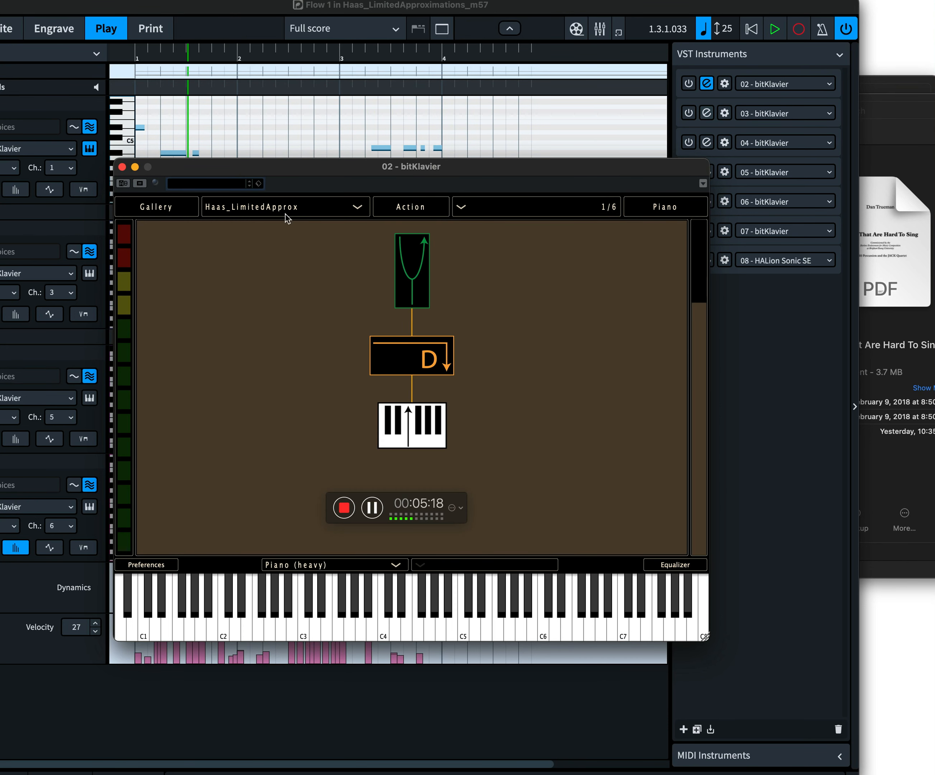
Examine the list of pianos in the gallery and inspect the 1/6 piano's tuning offset
{"action": "left_click", "coordinate": [612, 208]}
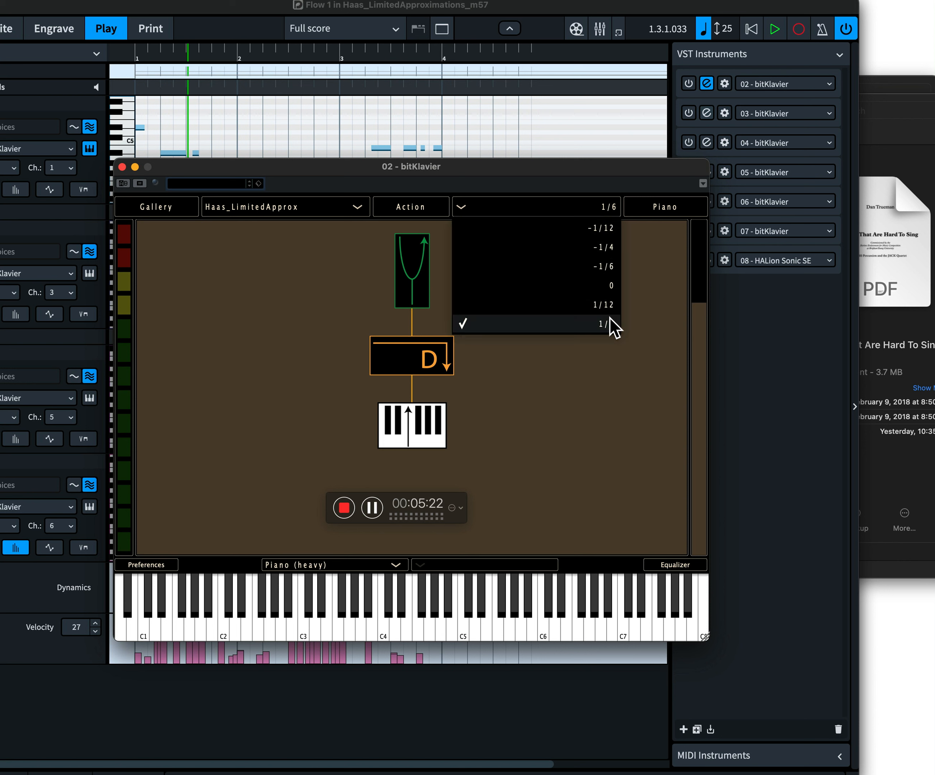
{"action": "left_click", "coordinate": [264, 318]}
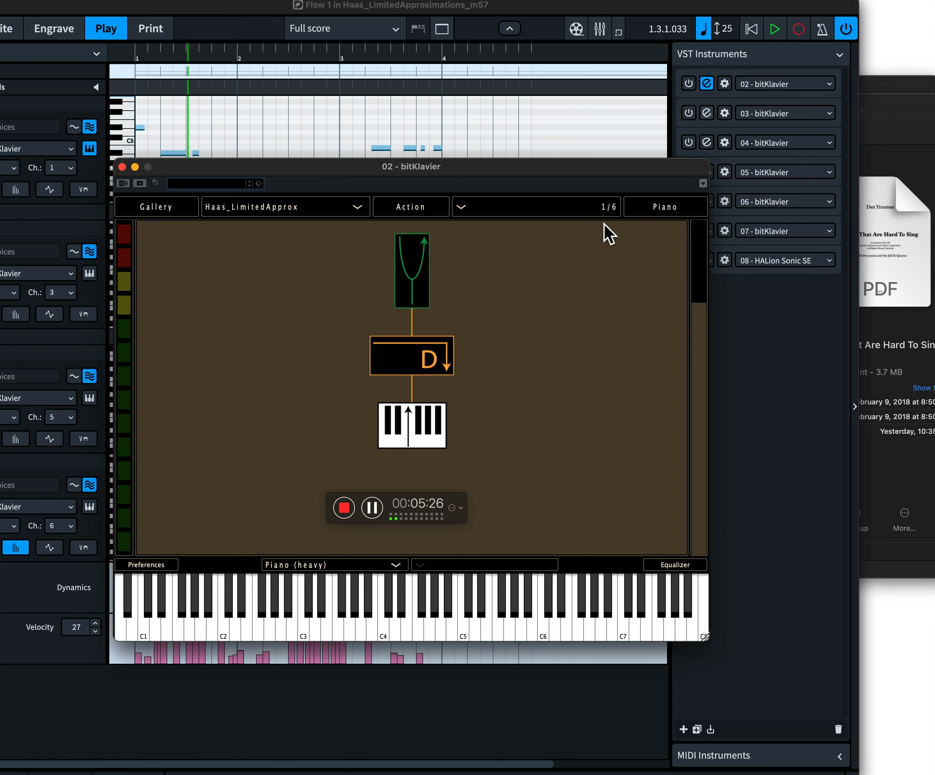
{"action": "double_click", "coordinate": [413, 278]}
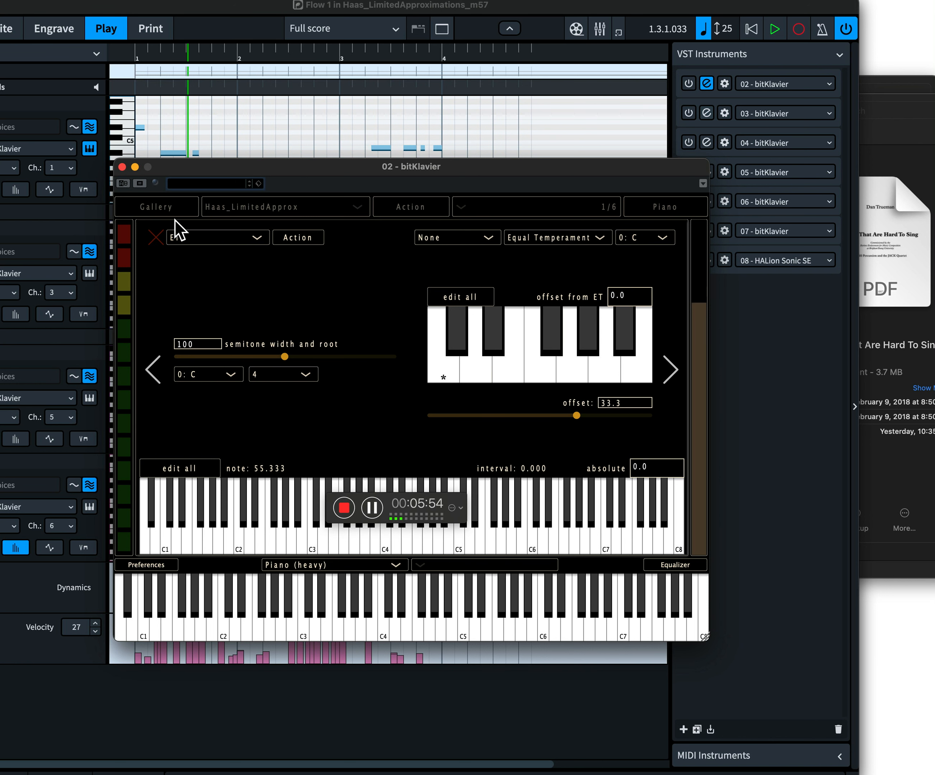
{"action": "left_click", "coordinate": [156, 238]}
{"action": "left_click", "coordinate": [434, 360]}
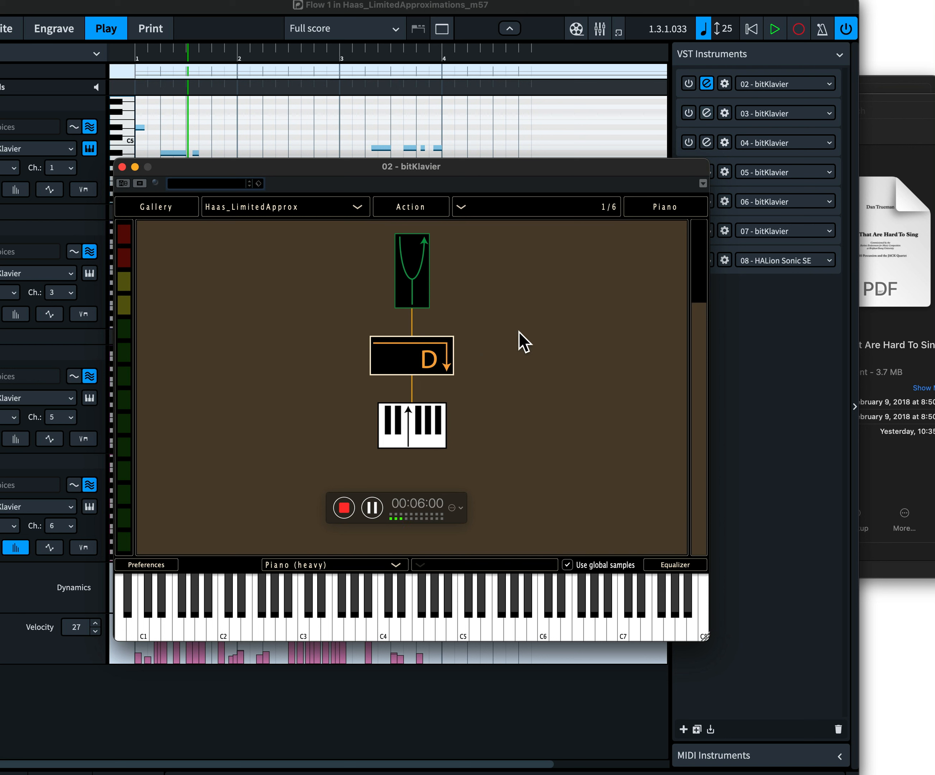
Load the 1/12 piano in the 02 - bitKlavier instrument and inspect its tuning offset
{"action": "left_click", "coordinate": [613, 207]}
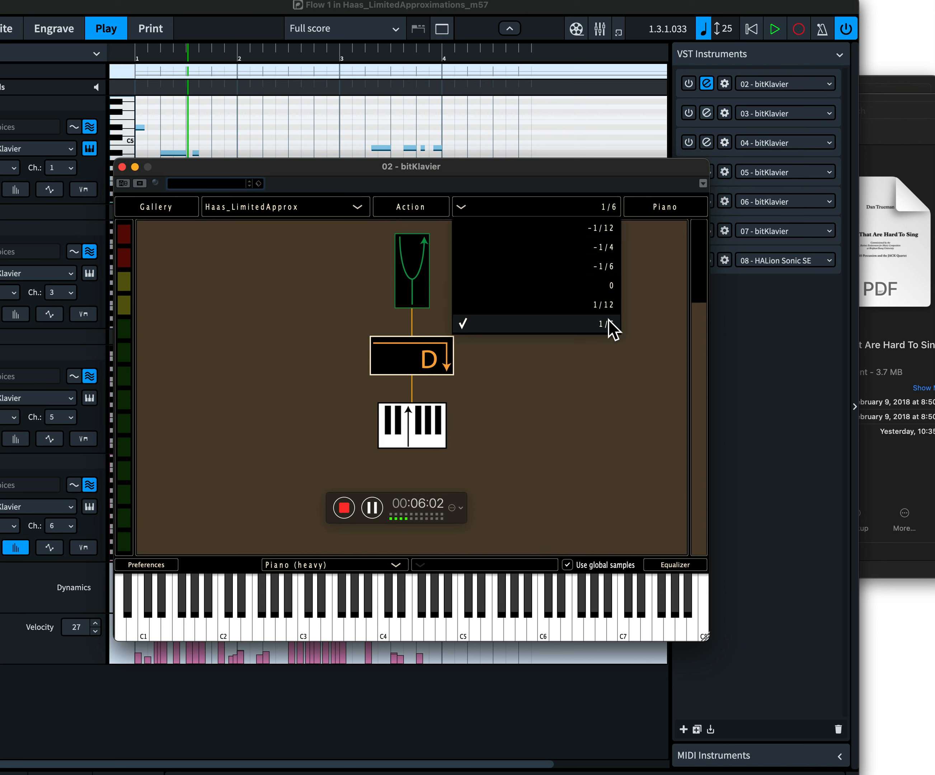
{"action": "left_click", "coordinate": [610, 305]}
{"action": "double_click", "coordinate": [422, 281]}
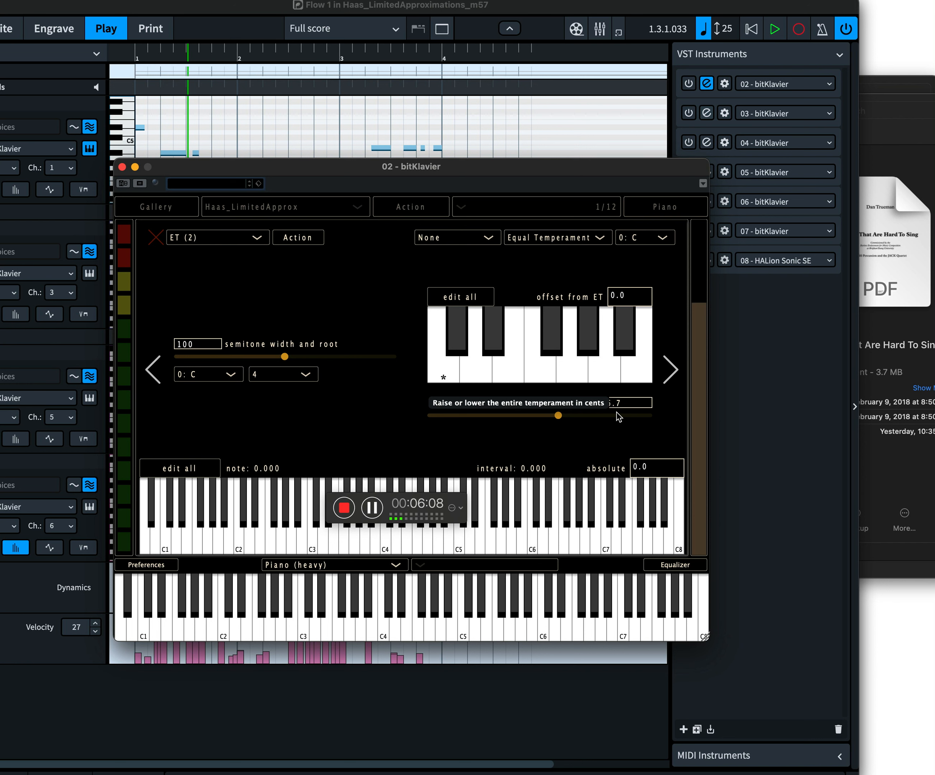
{"action": "left_click", "coordinate": [156, 236]}
Load the -1/4 piano in the 02 - bitKlavier instrument and inspect its tuning offset
{"action": "left_click", "coordinate": [608, 208]}
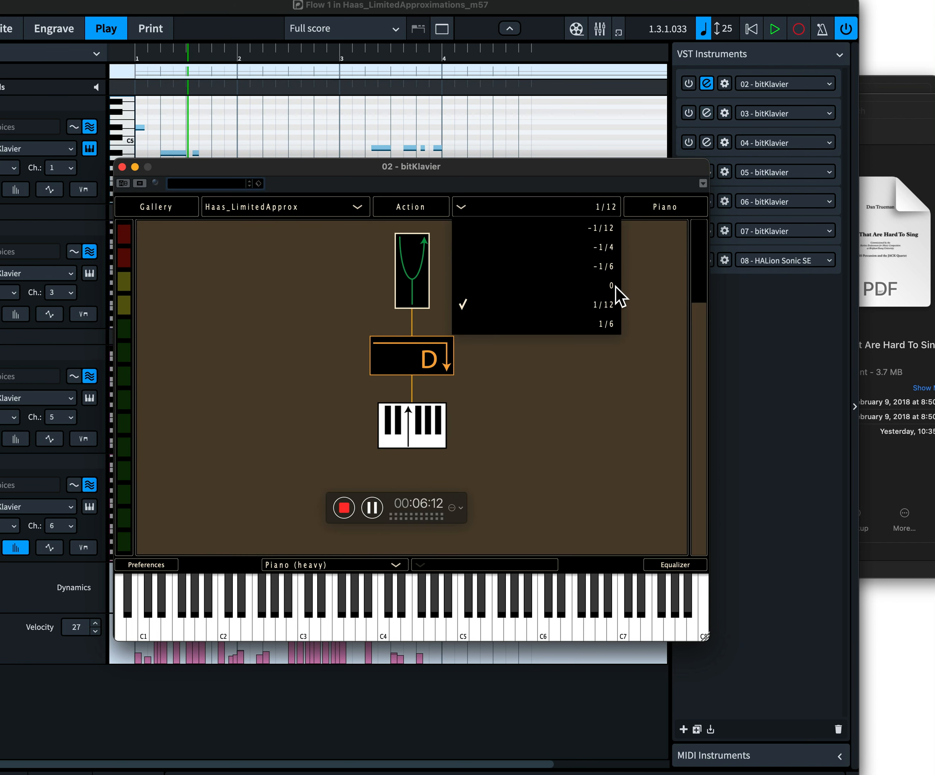
{"action": "left_click", "coordinate": [610, 247]}
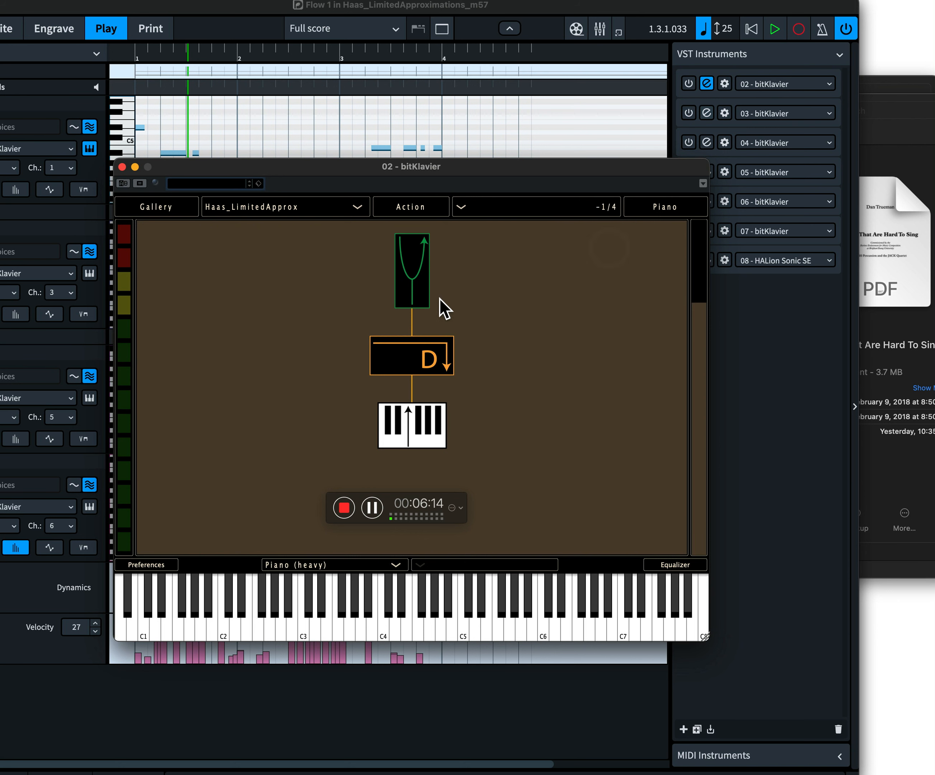
{"action": "double_click", "coordinate": [420, 272]}
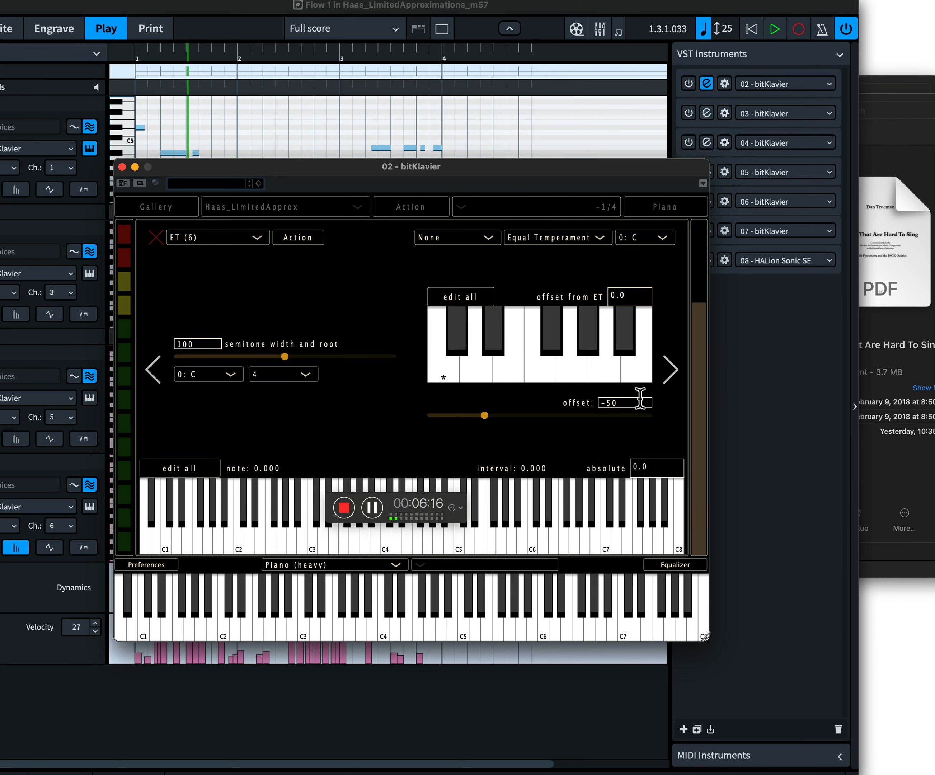
{"action": "left_click", "coordinate": [154, 239]}
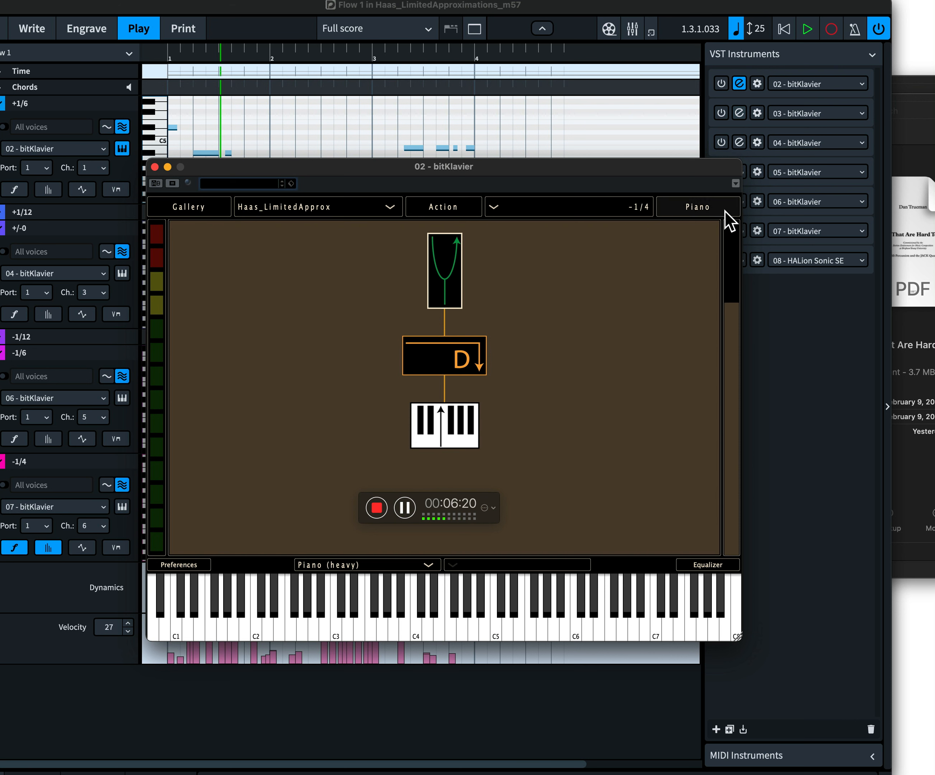
Set the 02 - bitKlavier instrument to the 1/6 piano and close its editor
{"action": "left_click", "coordinate": [642, 216]}
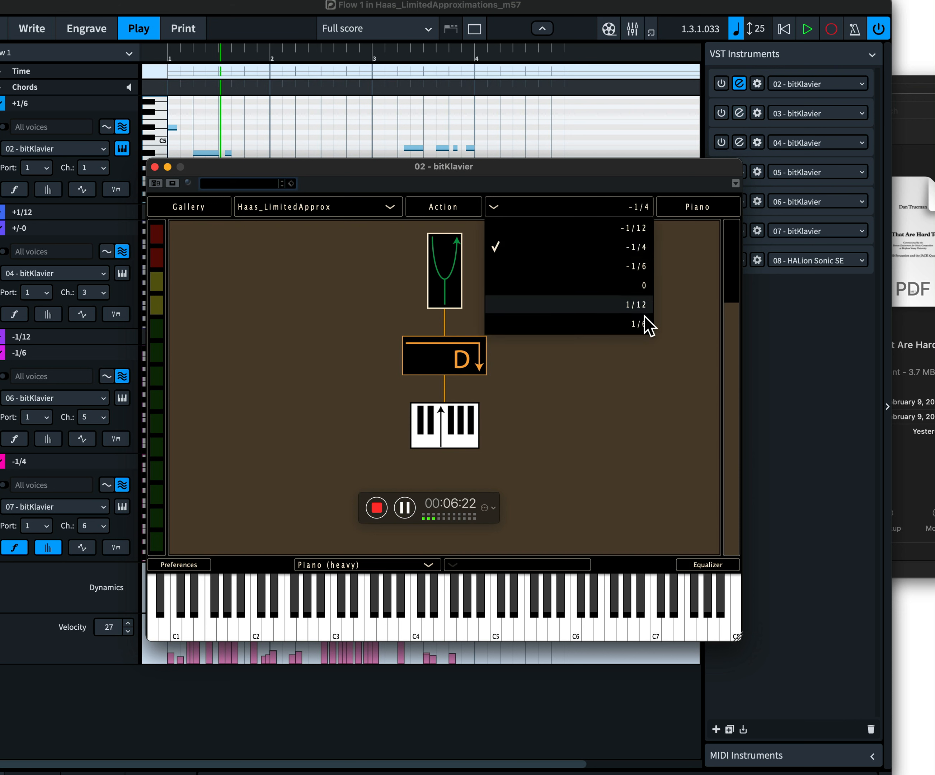
{"action": "left_click", "coordinate": [643, 325]}
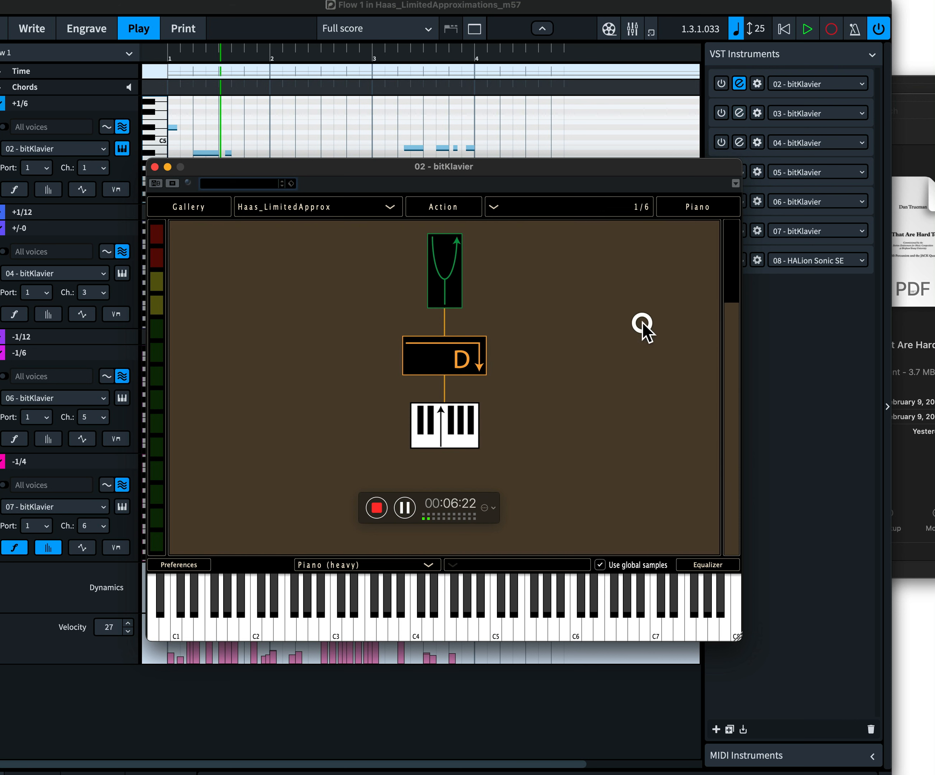
{"action": "left_click", "coordinate": [163, 169]}
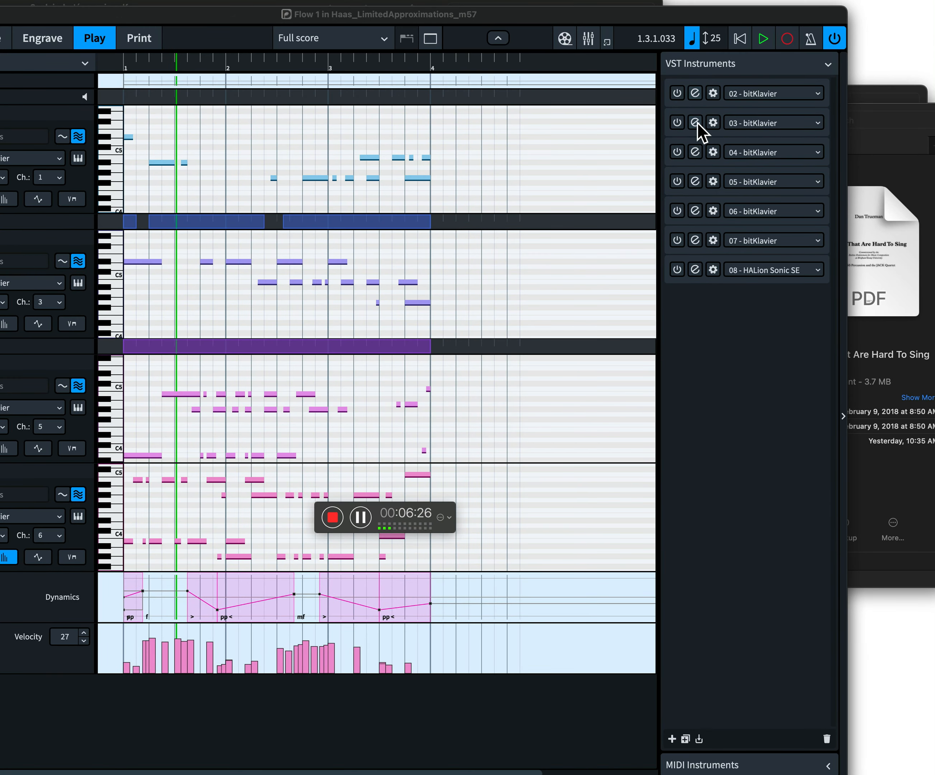
Check which piano the 03 - bitKlavier instrument uses and close its editor
{"action": "left_click", "coordinate": [696, 123]}
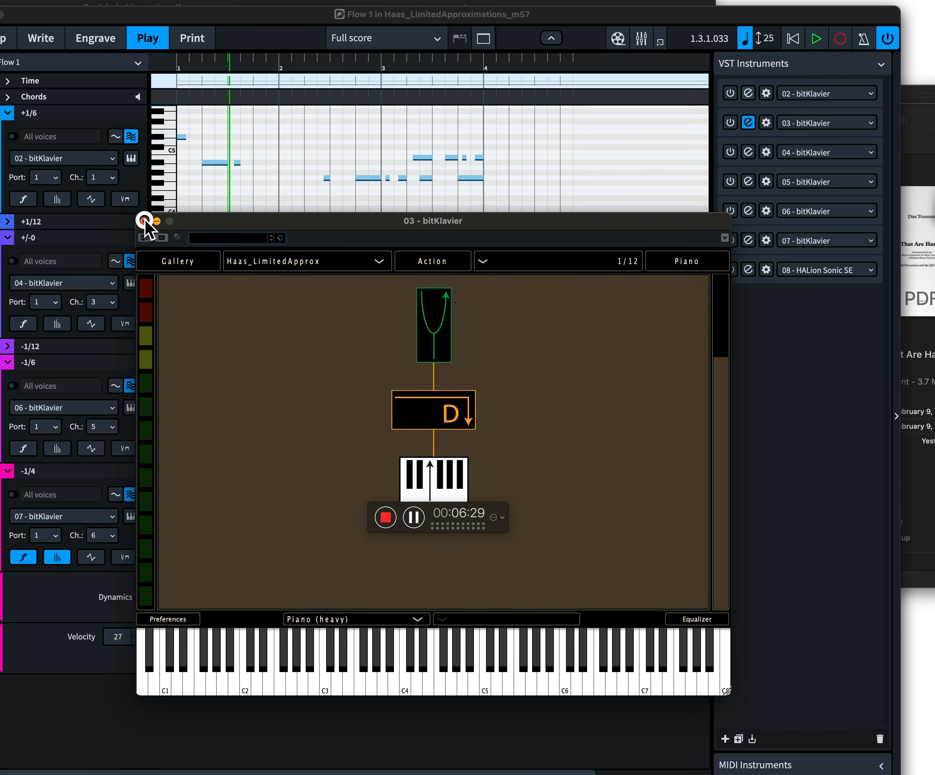
{"action": "left_click", "coordinate": [144, 220]}
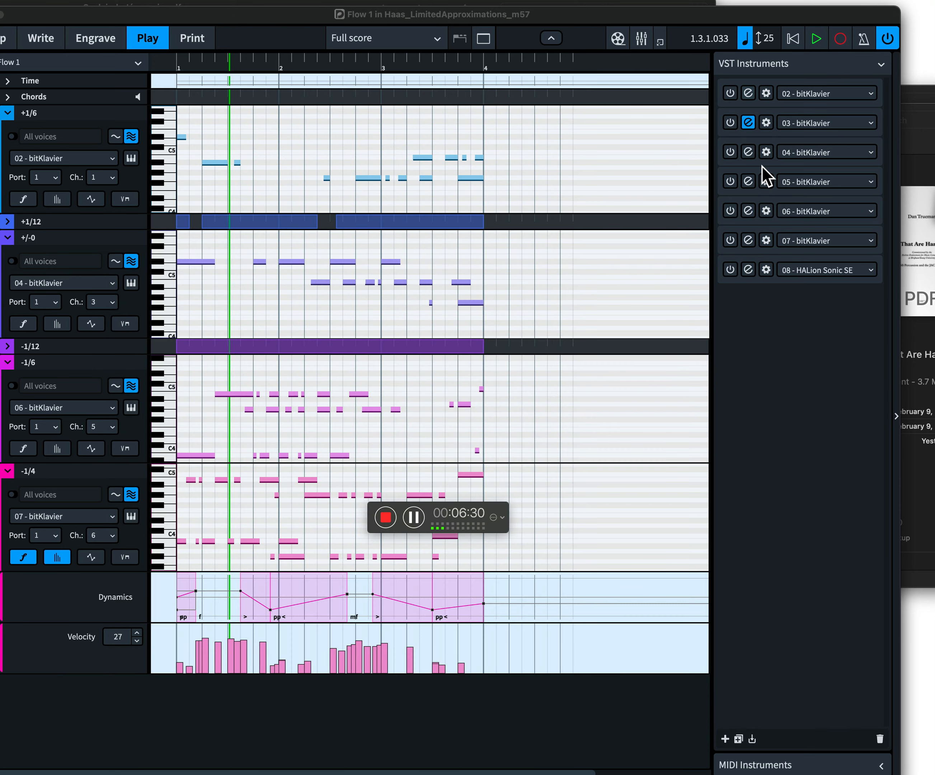
Inspect the tuning offset of the -1/4 piano in the 07 - bitKlavier instrument and close its editor
{"action": "left_click", "coordinate": [748, 239]}
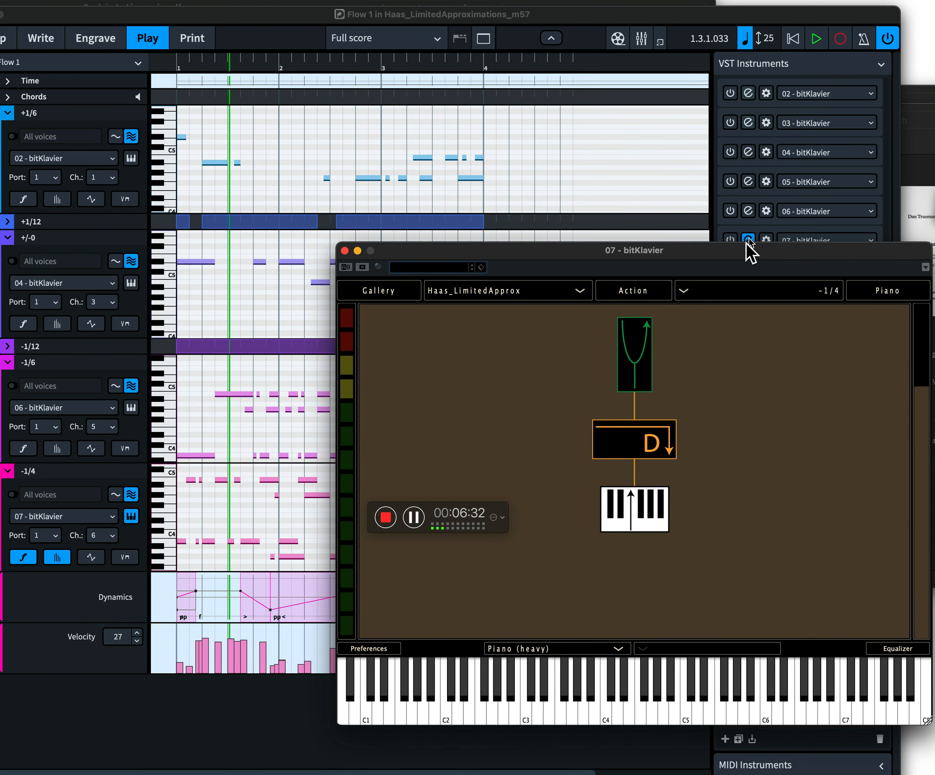
{"action": "double_click", "coordinate": [639, 347]}
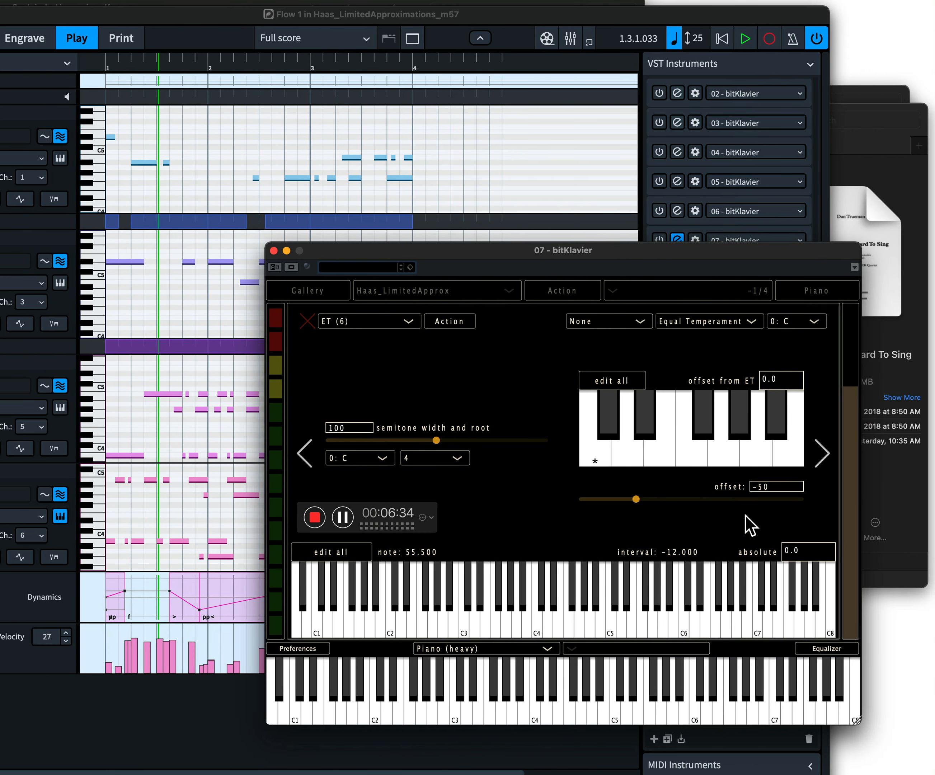
{"action": "left_click", "coordinate": [378, 321]}
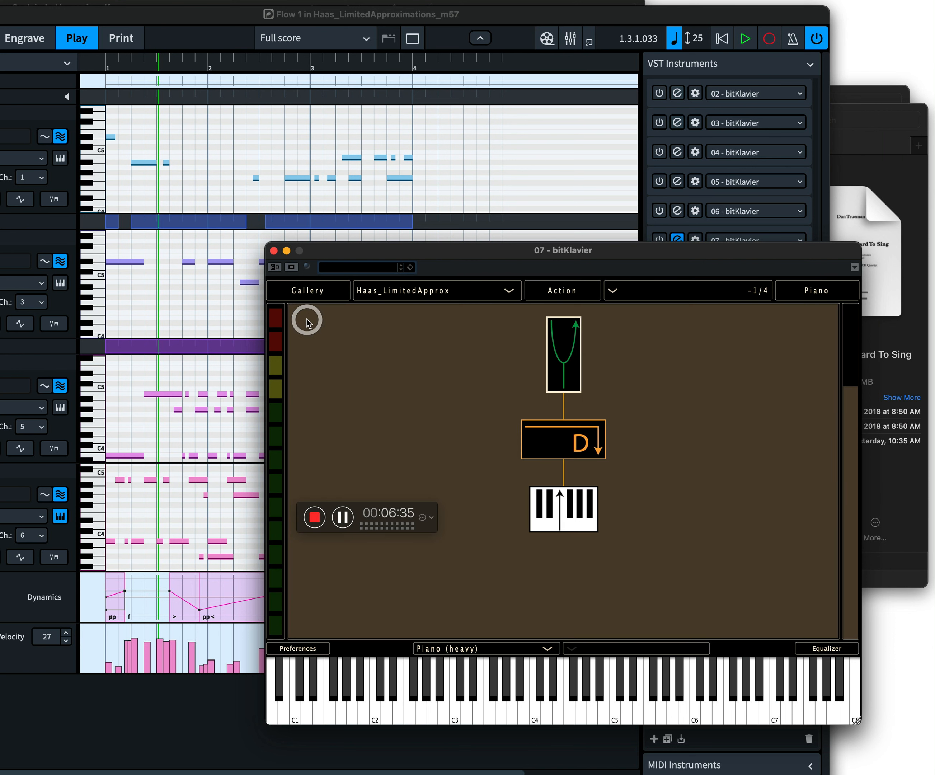
{"action": "left_click", "coordinate": [274, 250]}
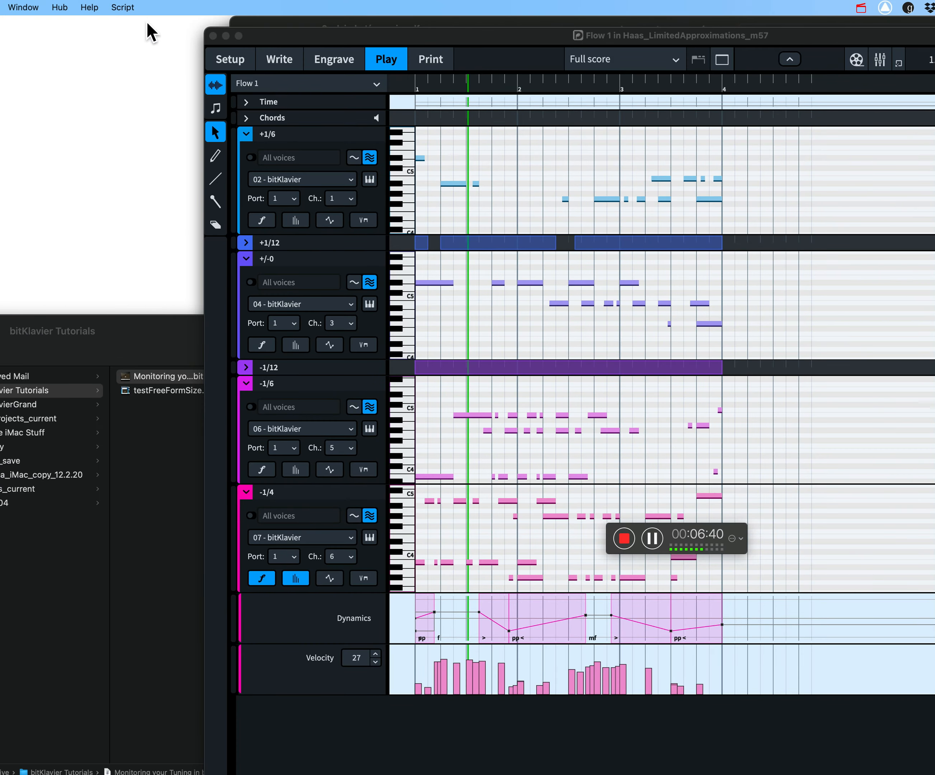
Switch the score to Write mode and play the Haas excerpt back in the full score from the beginning
{"action": "left_click", "coordinate": [281, 62]}
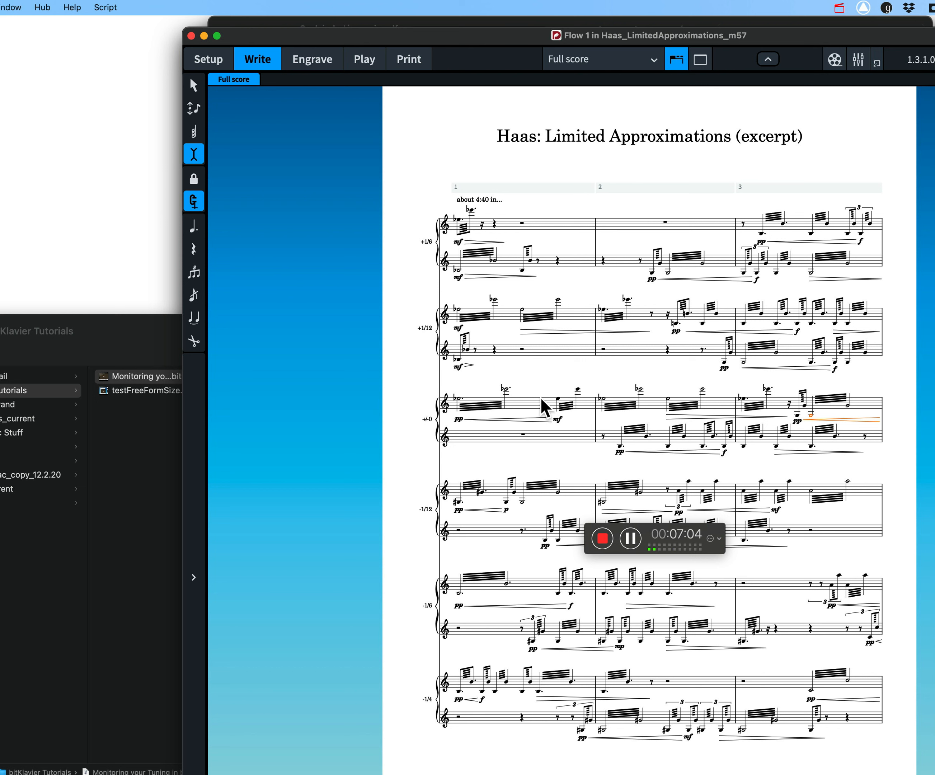
{"action": "left_click", "coordinate": [523, 434]}
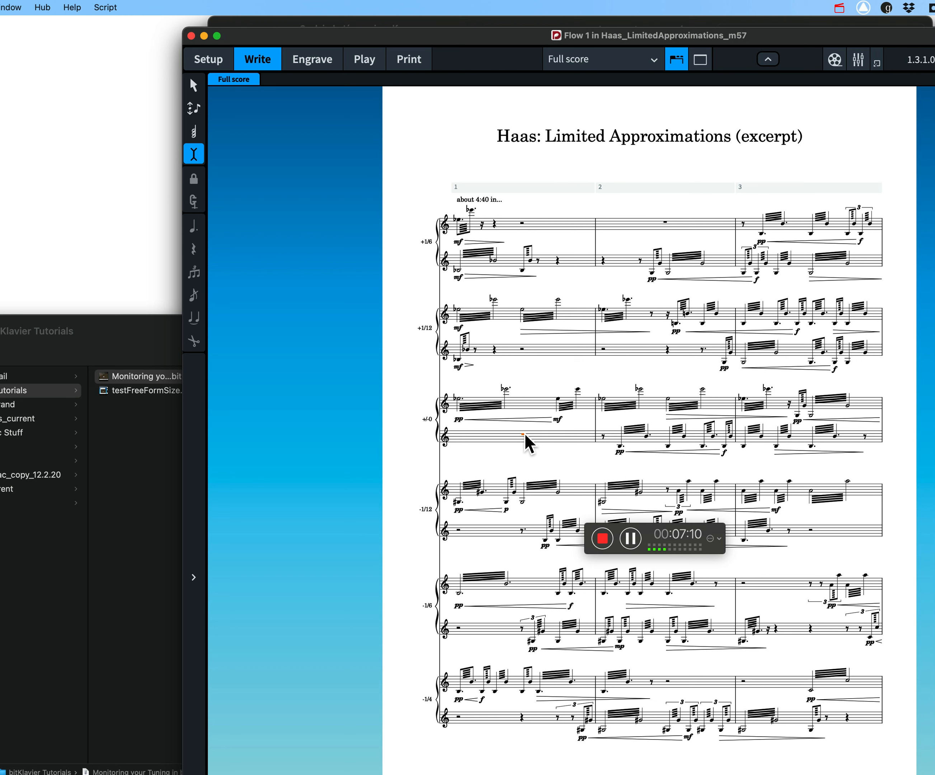
{"action": "key", "text": "p"}
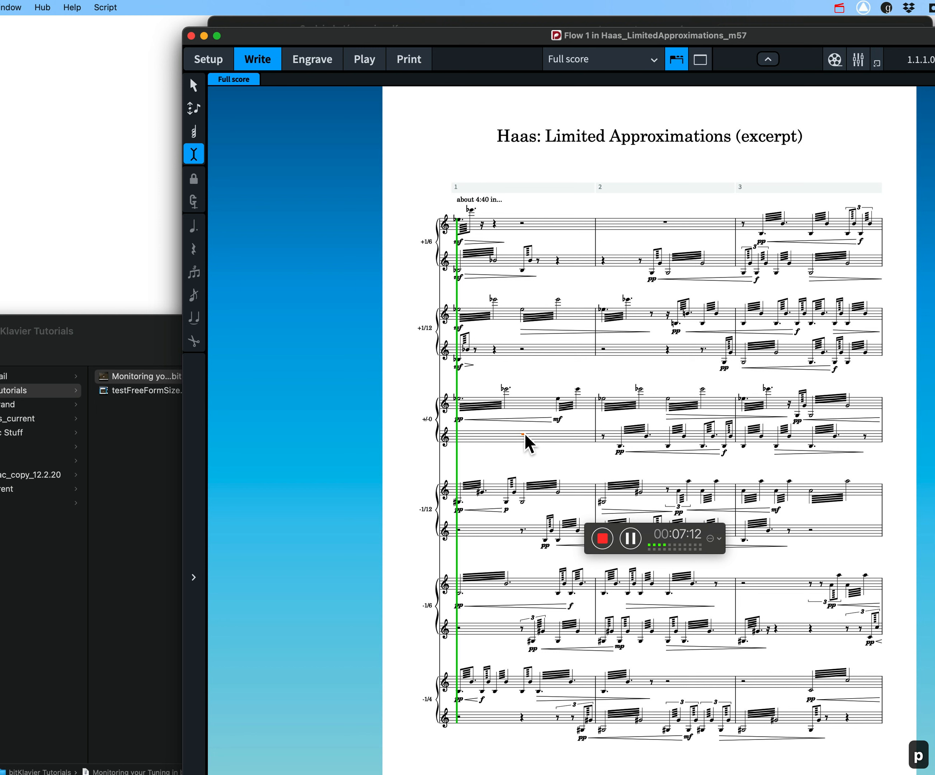
{"action": "key", "text": "space"}
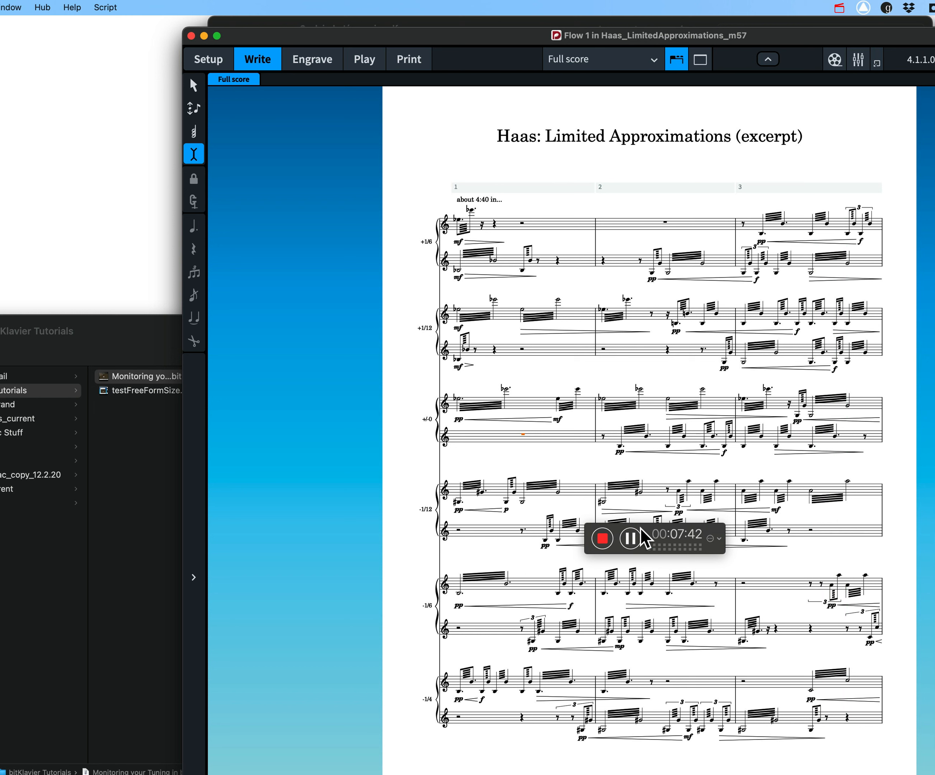
{"action": "left_click", "coordinate": [635, 538]}
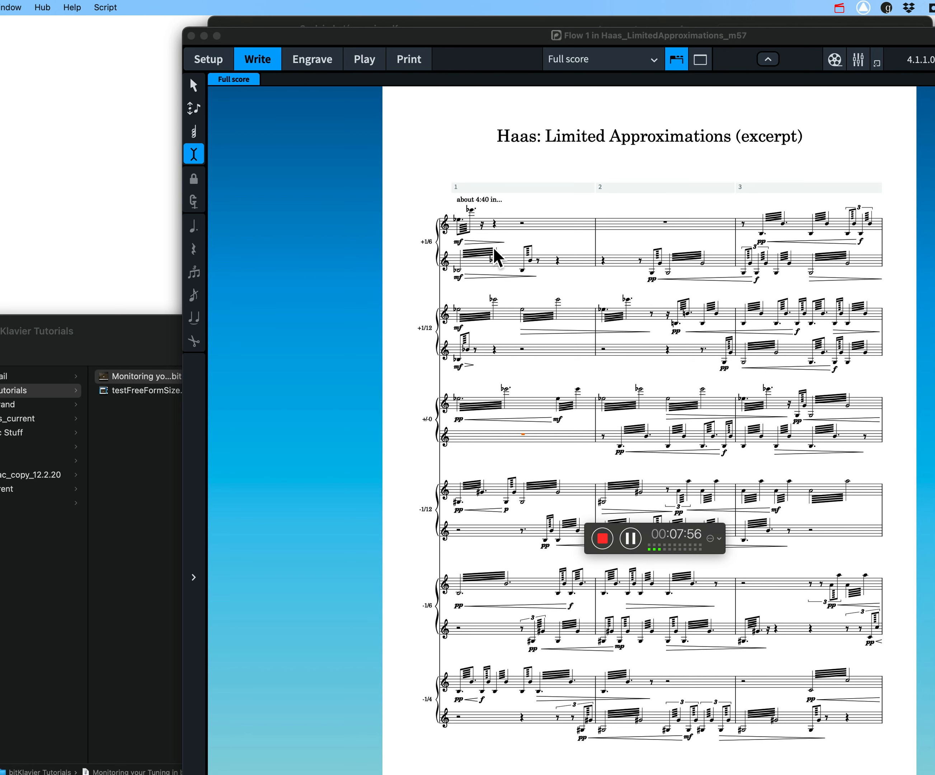
Bring the Scelsi score PDF to the front and switch to the standalone bitKlavier application
{"action": "left_click", "coordinate": [406, 20]}
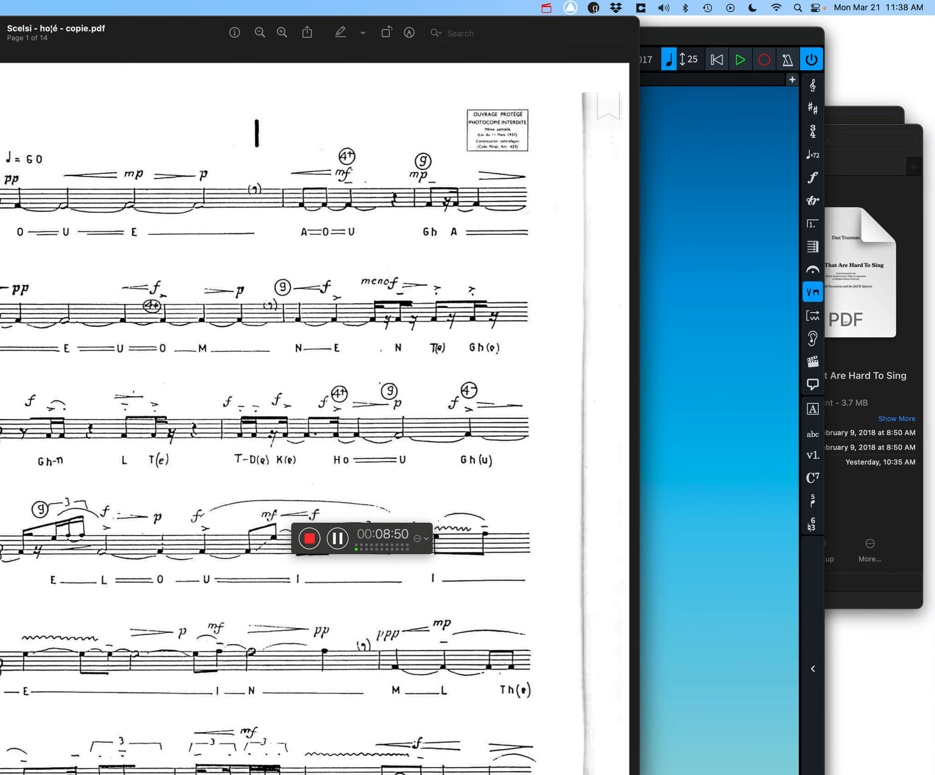
{"action": "key", "text": "super+Tab"}
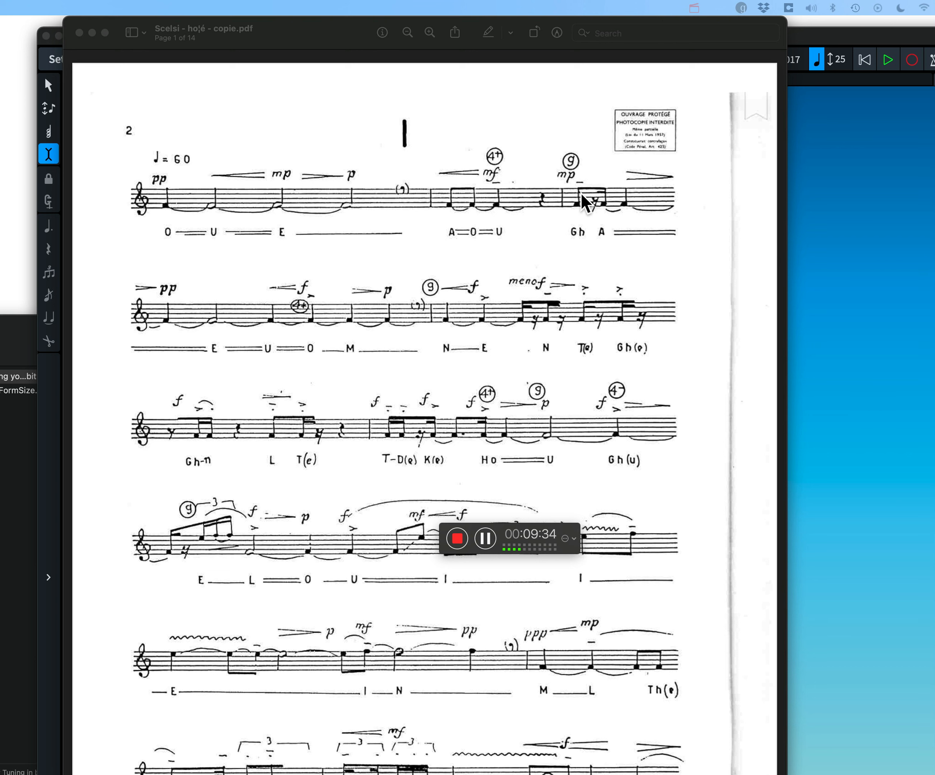
{"action": "key", "text": "super+Tab"}
{"action": "key", "text": "super+Tab"}
{"action": "key", "text": "super+Tab"}
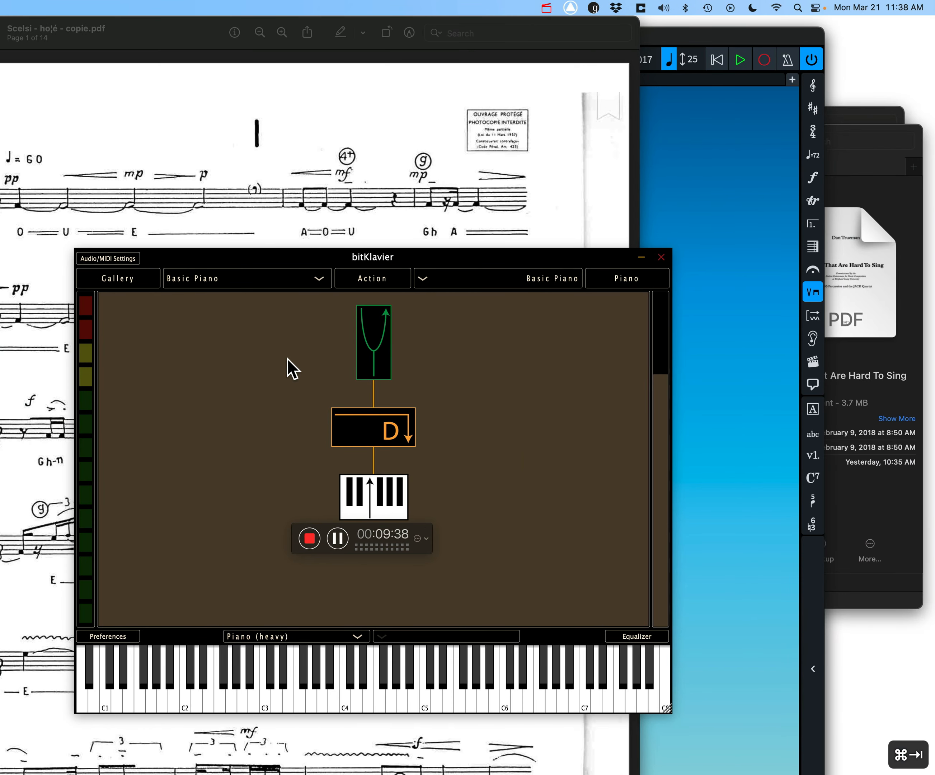
Load the Scelsi_Holé gallery without saving the changes to the Basic Piano gallery
{"action": "left_click", "coordinate": [434, 361]}
{"action": "left_click", "coordinate": [234, 279]}
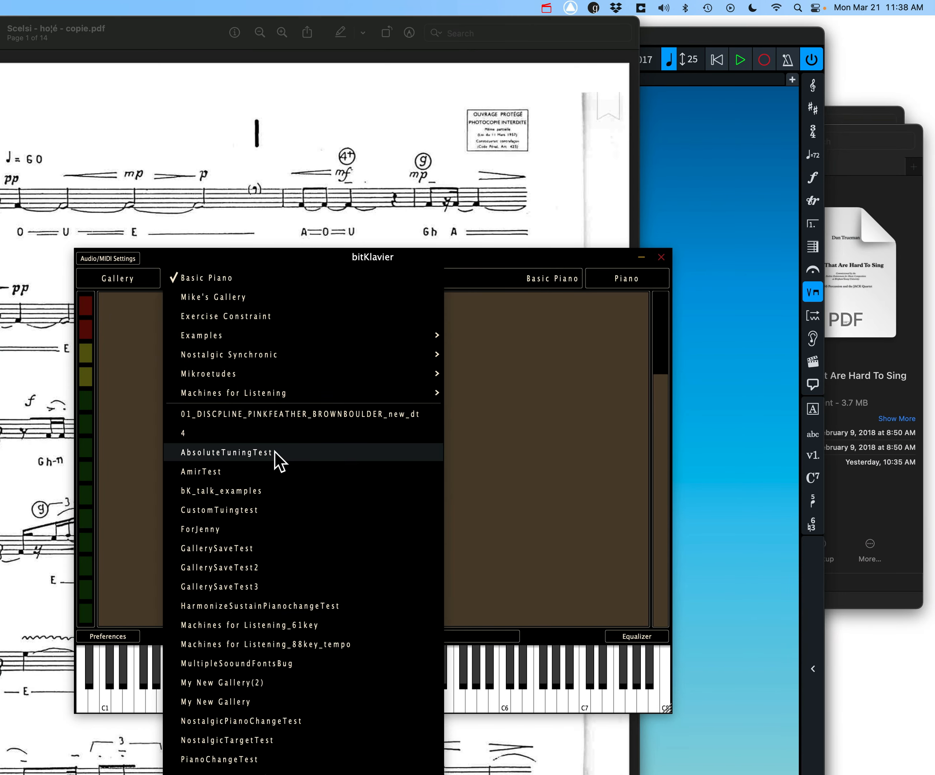
{"action": "scroll", "coordinate": [274, 451], "scroll_direction": "down", "scroll_amount": 15}
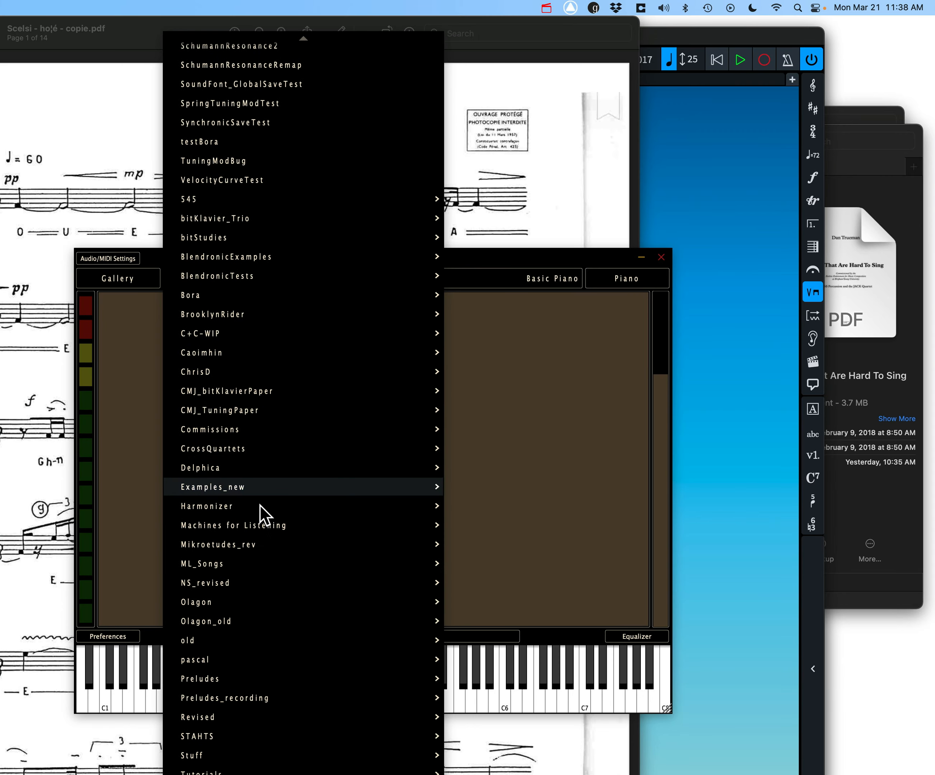
{"action": "mouse_move", "coordinate": [244, 743]}
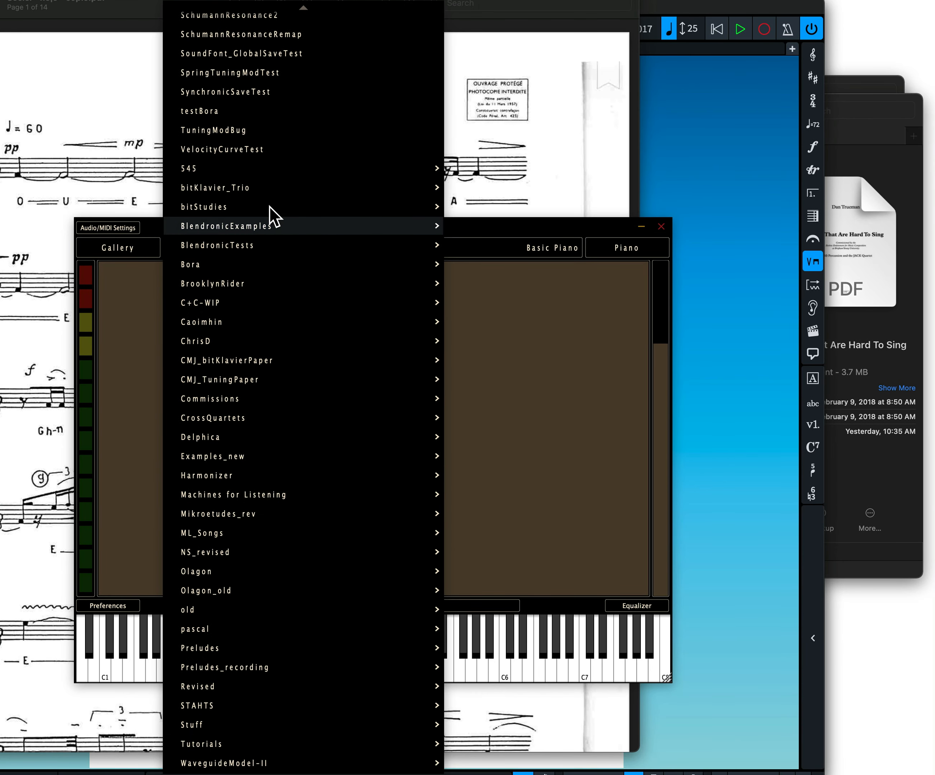
{"action": "scroll", "coordinate": [282, 132], "scroll_direction": "up", "scroll_amount": 5}
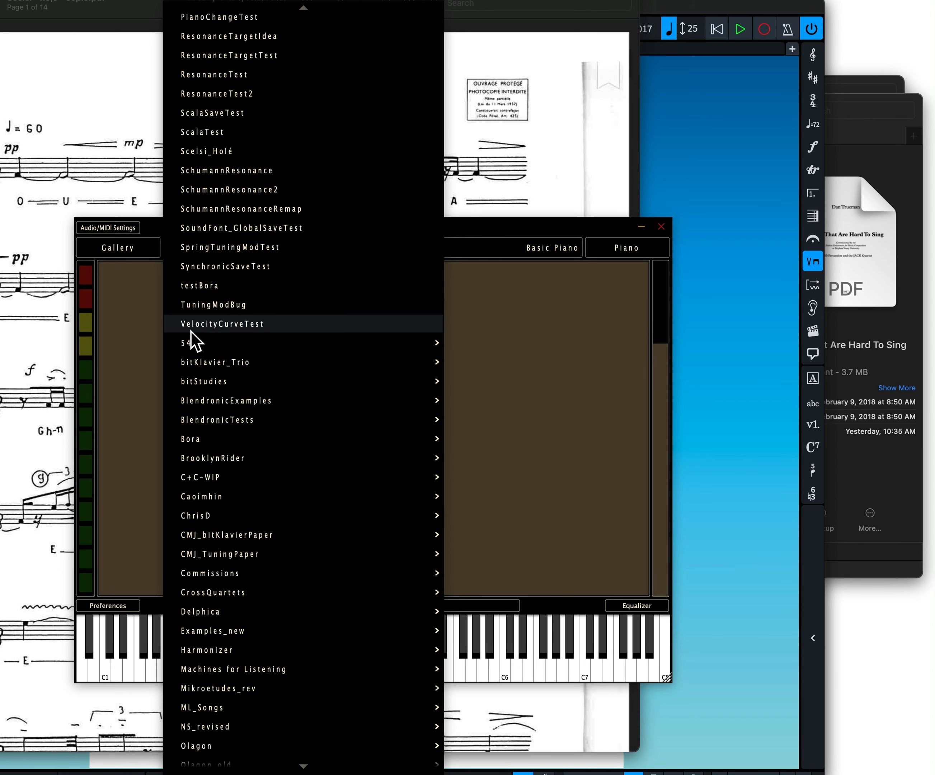
{"action": "left_click", "coordinate": [217, 151]}
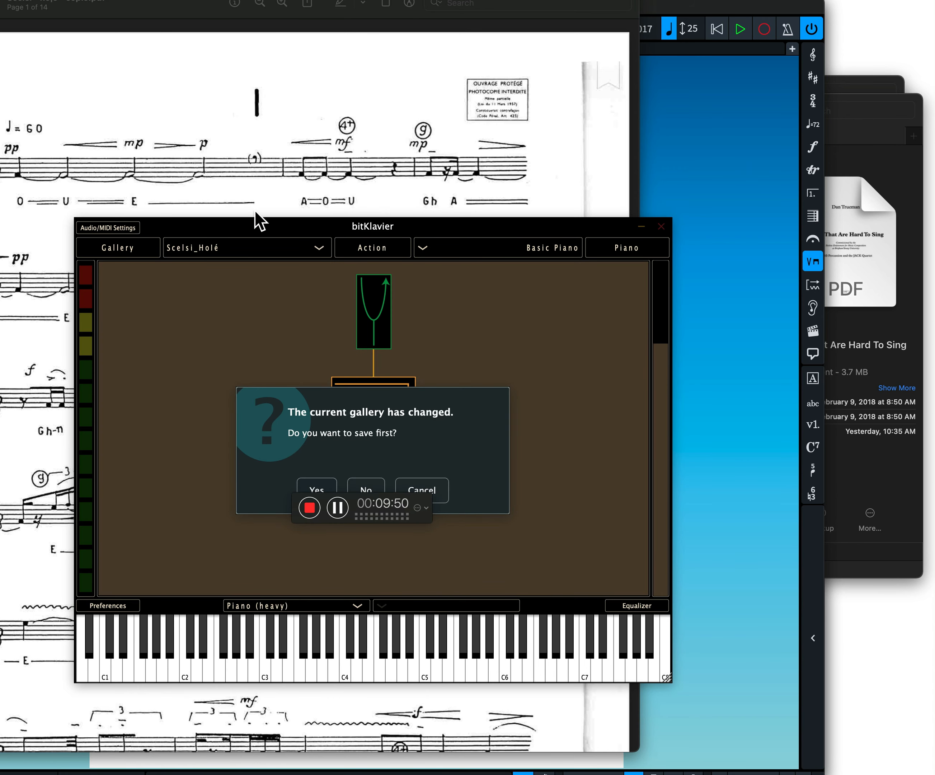
{"action": "left_click", "coordinate": [370, 484]}
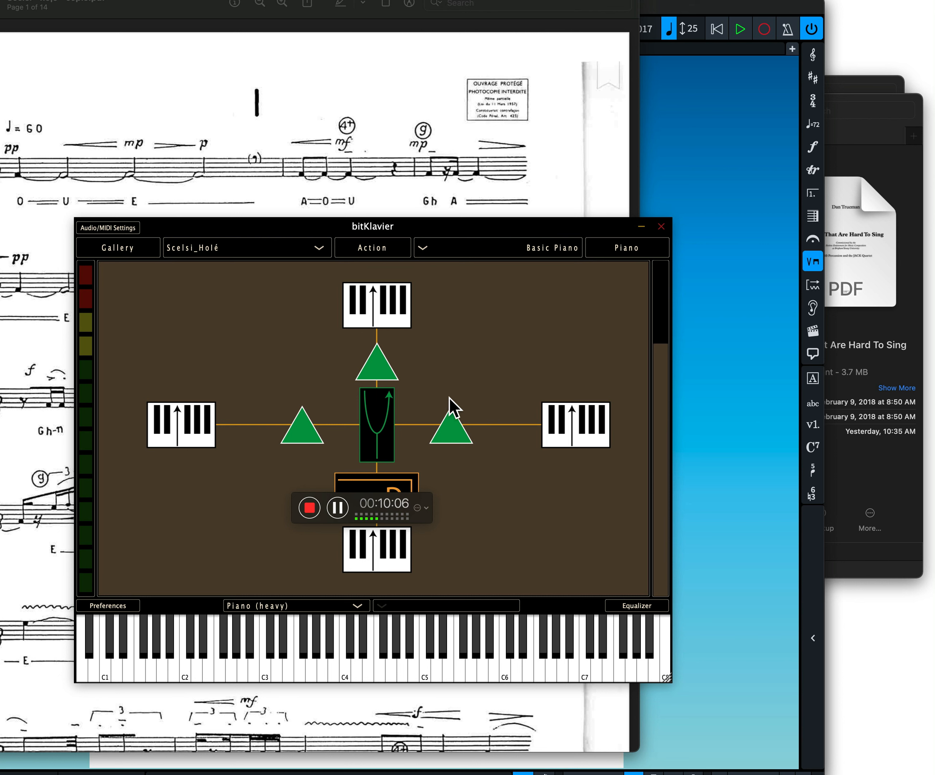
Add a new modification beside the existing ones on the canvas and connect it to the Tuning preparation
{"action": "left_click", "coordinate": [453, 431]}
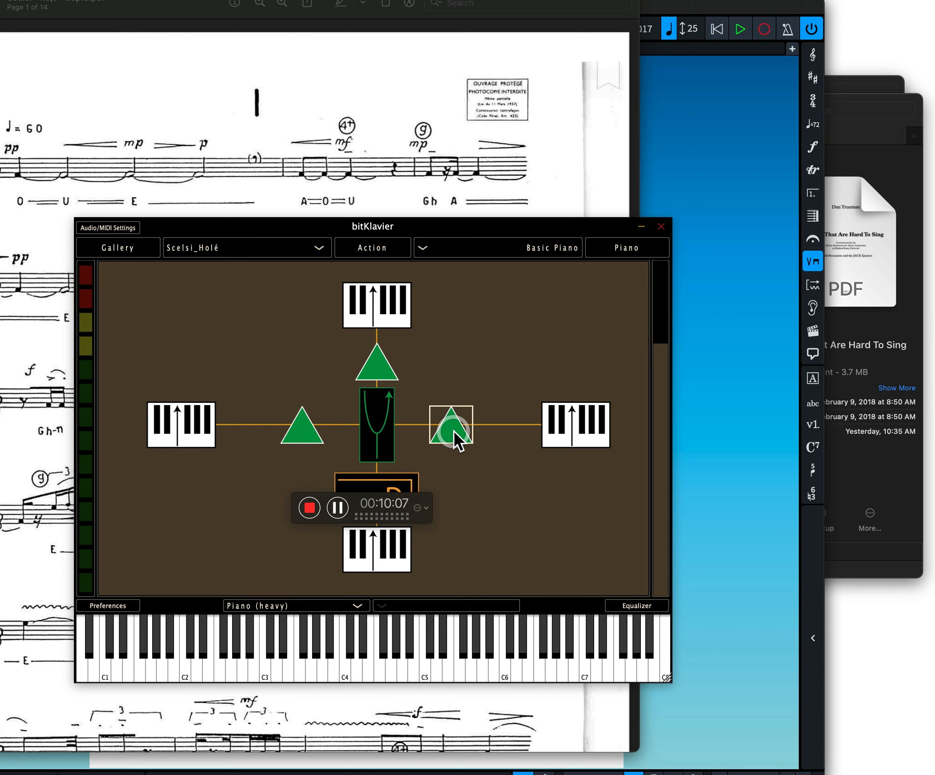
{"action": "left_click", "coordinate": [386, 424]}
{"action": "left_click", "coordinate": [245, 328]}
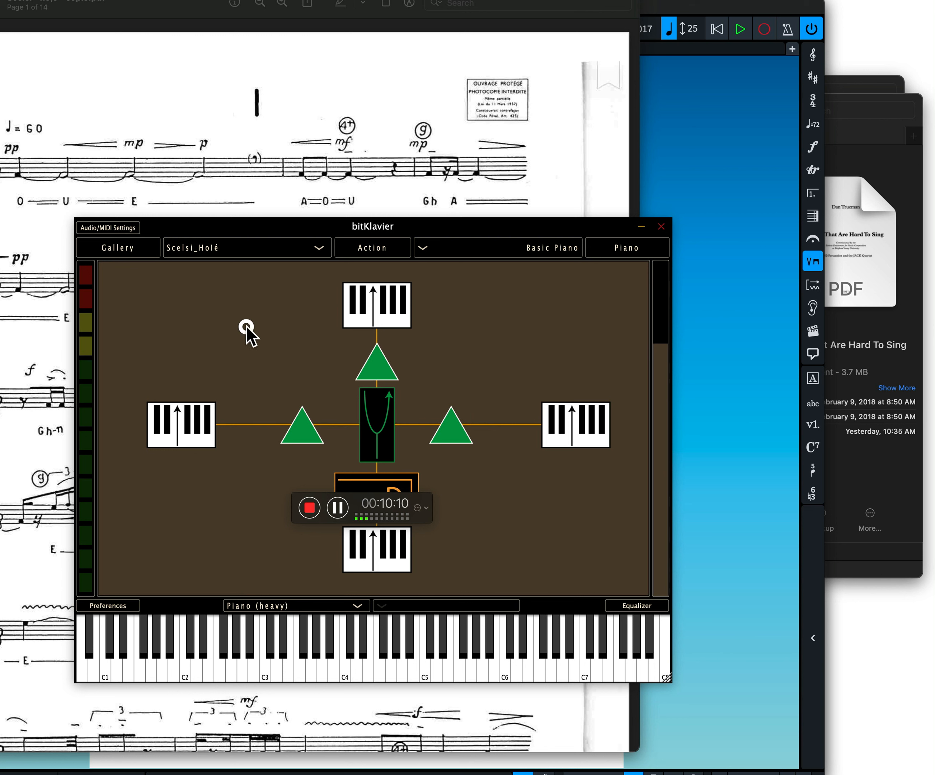
{"action": "left_click", "coordinate": [247, 326]}
{"action": "key", "text": "c"}
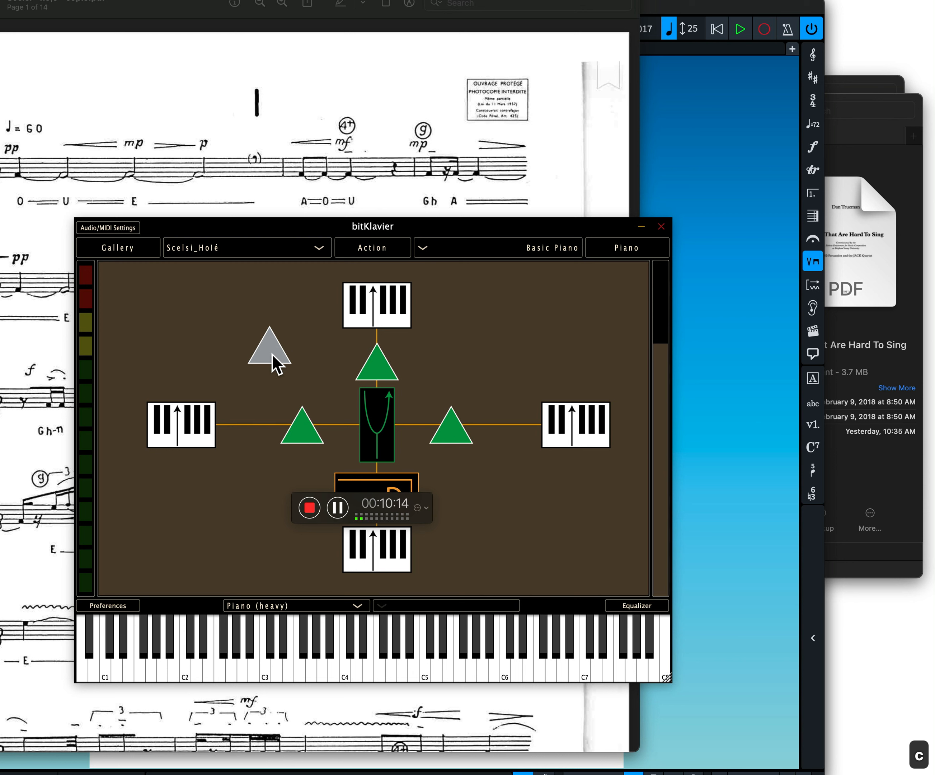
{"action": "left_click_drag", "start_coordinate": [272, 354], "coordinate": [383, 422]}
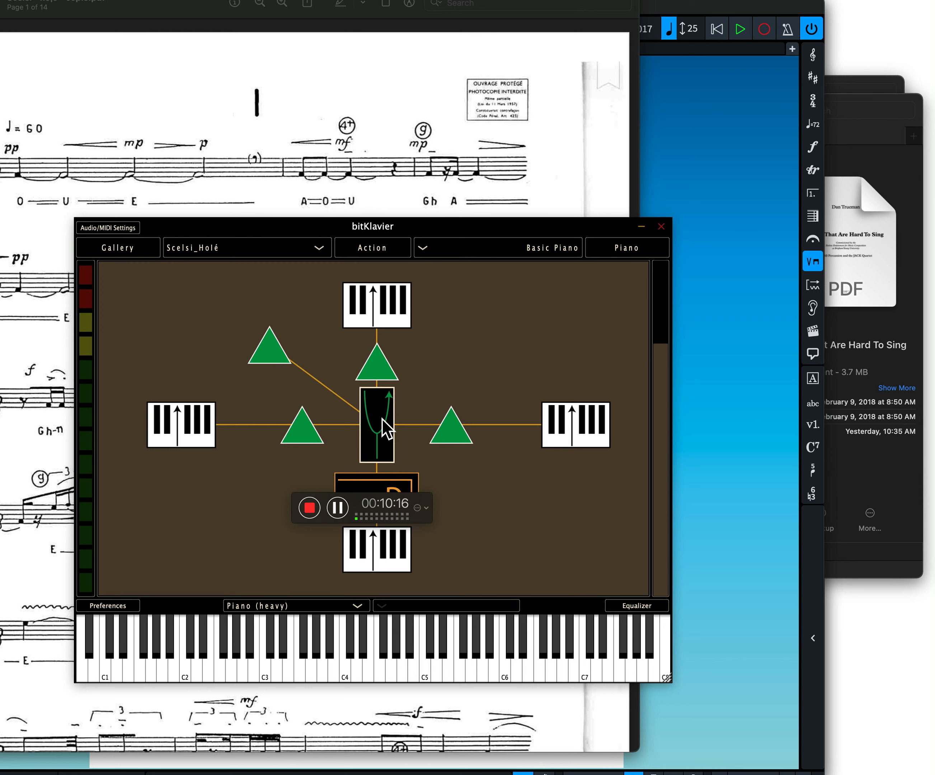
{"action": "left_click", "coordinate": [290, 305]}
Inspect the new tuning modification's settings, close its editor and delete the modification from the canvas
{"action": "double_click", "coordinate": [269, 353]}
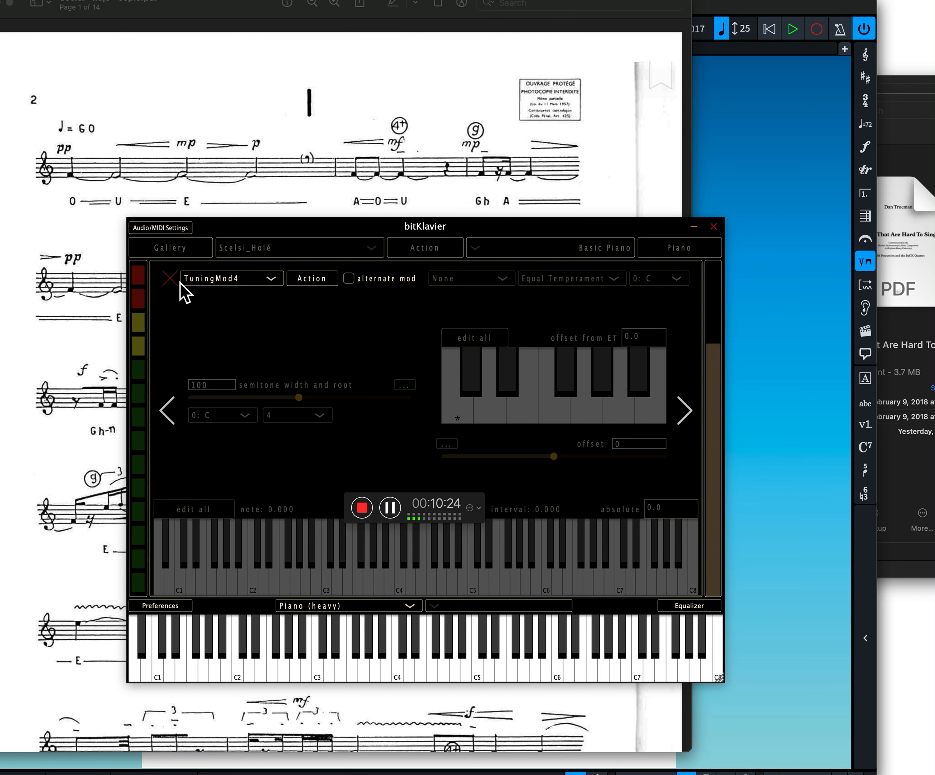
{"action": "left_click", "coordinate": [170, 279]}
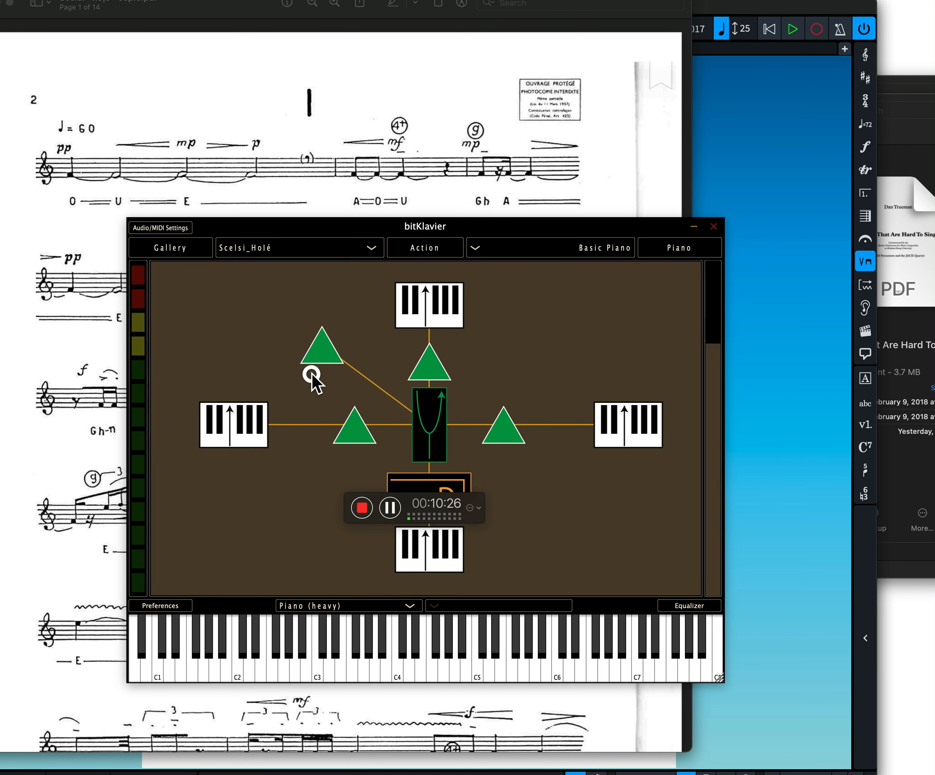
{"action": "left_click", "coordinate": [321, 358]}
{"action": "key", "text": "BackSpace"}
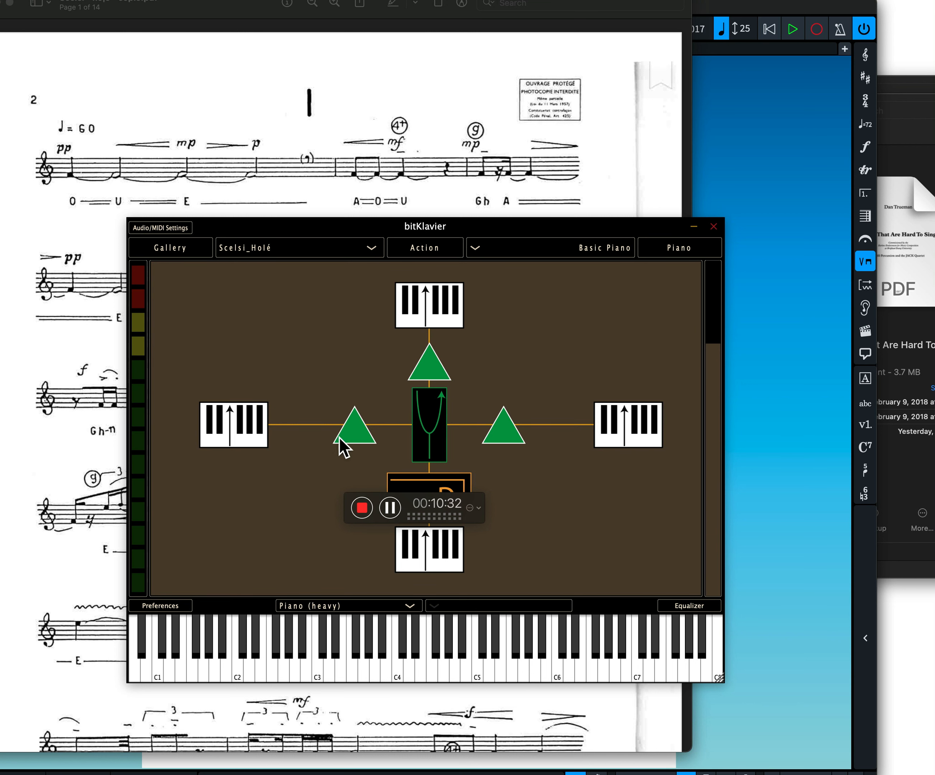
Inspect the offset in each of the tuning modifications 2, 3 and 1, closing each editor
{"action": "double_click", "coordinate": [429, 363]}
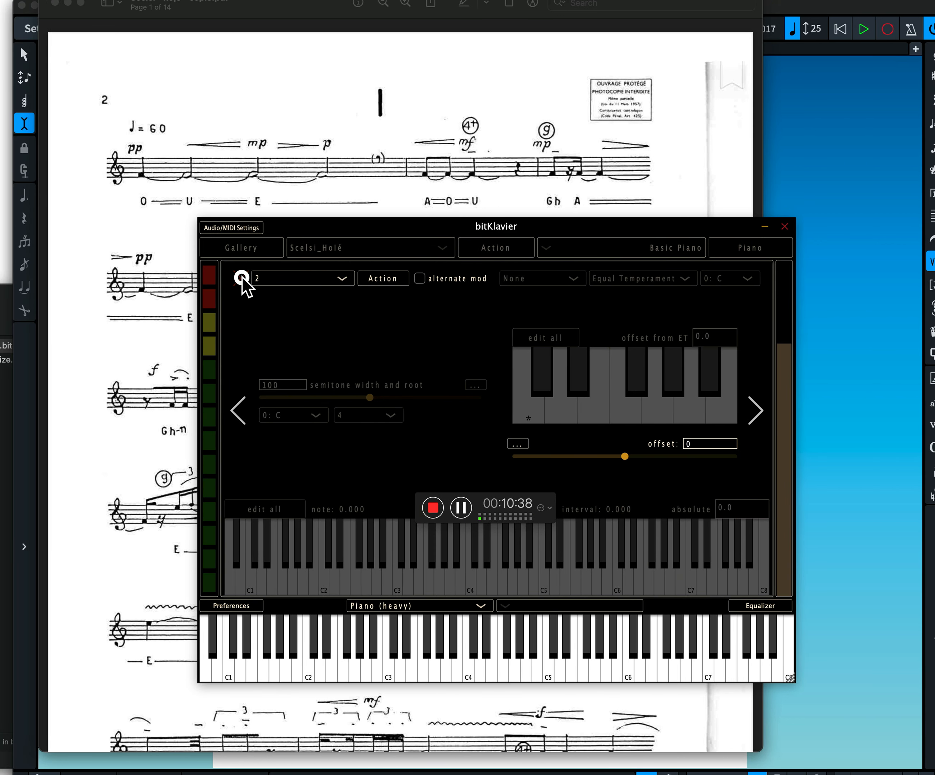
{"action": "left_click", "coordinate": [170, 278]}
{"action": "double_click", "coordinate": [436, 437]}
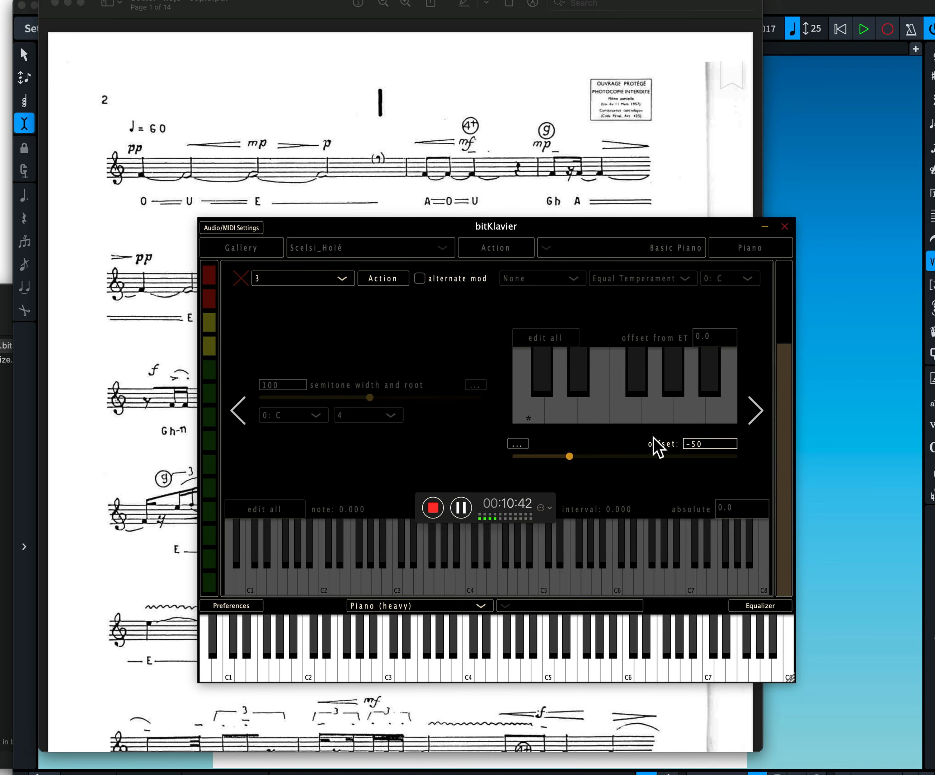
{"action": "left_click", "coordinate": [239, 279]}
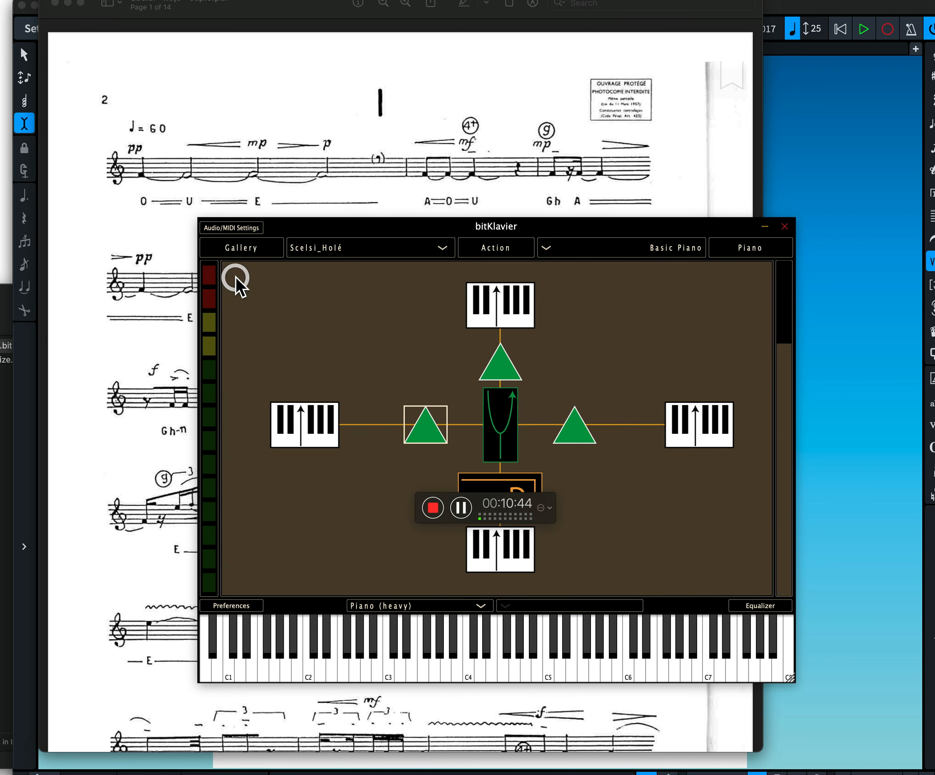
{"action": "double_click", "coordinate": [579, 431]}
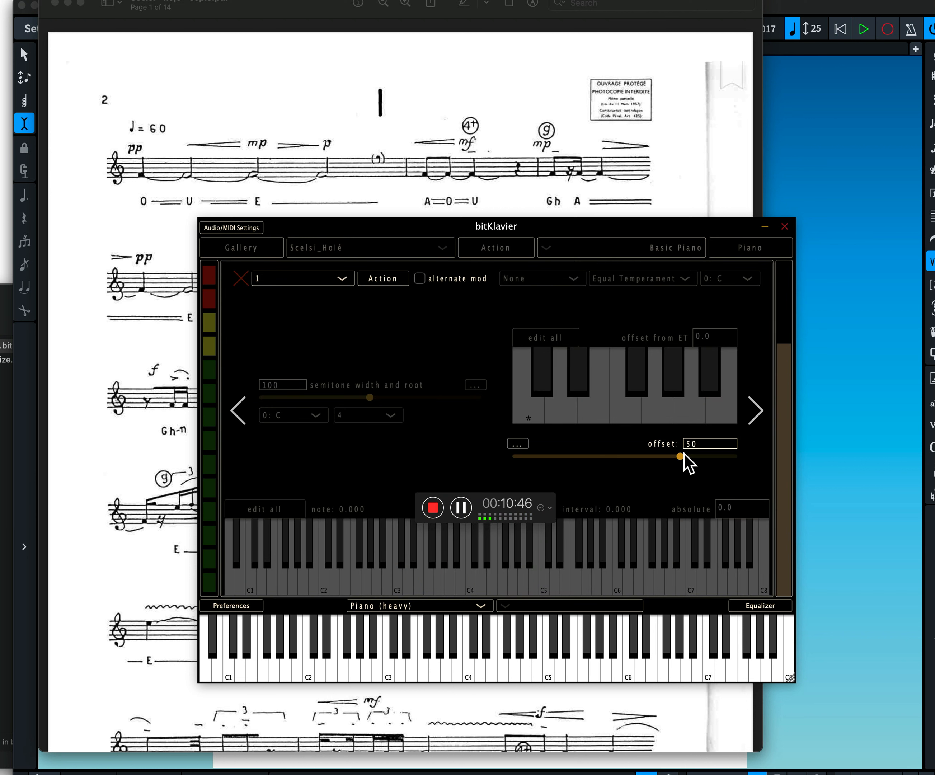
{"action": "left_click", "coordinate": [241, 278]}
{"action": "left_click", "coordinate": [333, 347]}
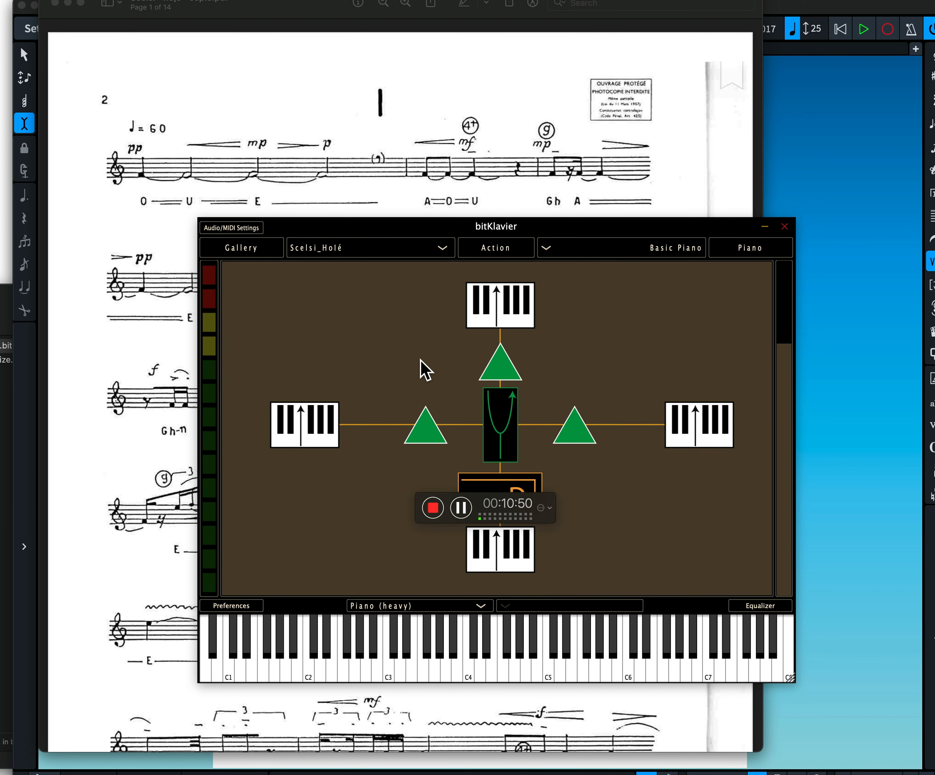
Examine which keys the three keymaps linked to the tuning modifications use, opening Keymap 2 for a closer look
{"action": "left_click", "coordinate": [317, 426]}
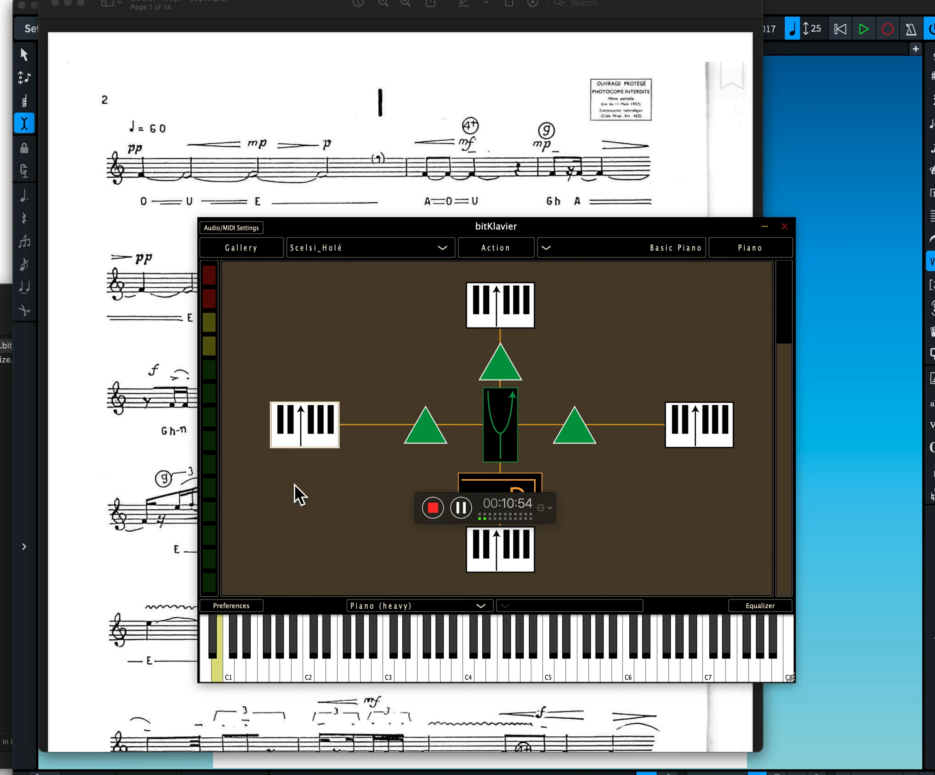
{"action": "double_click", "coordinate": [310, 435]}
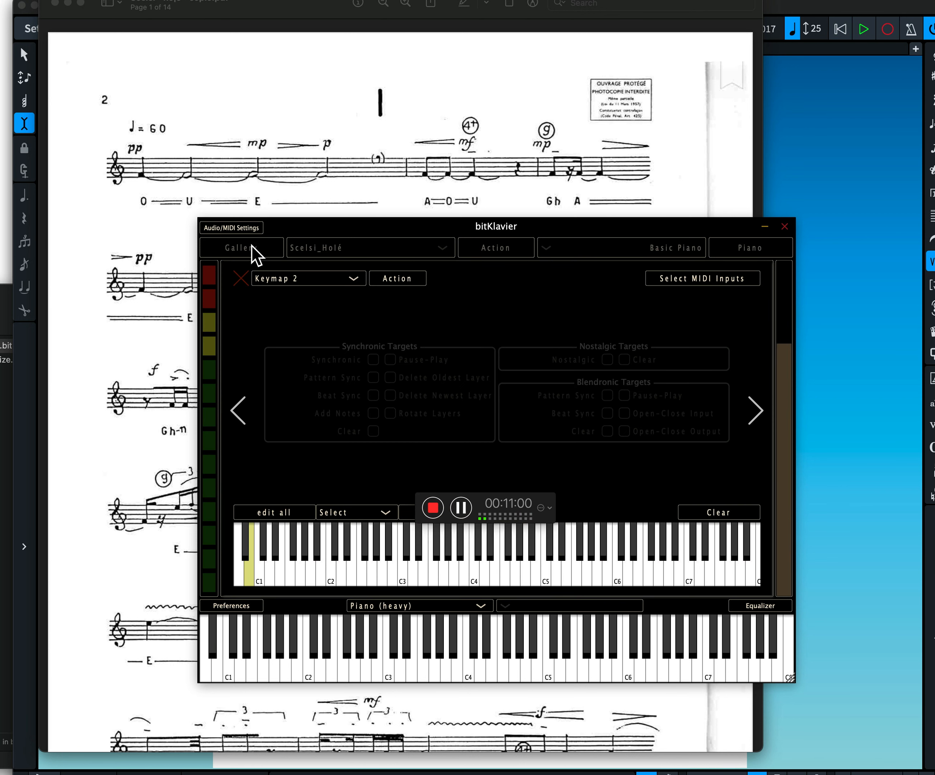
{"action": "left_click", "coordinate": [241, 278]}
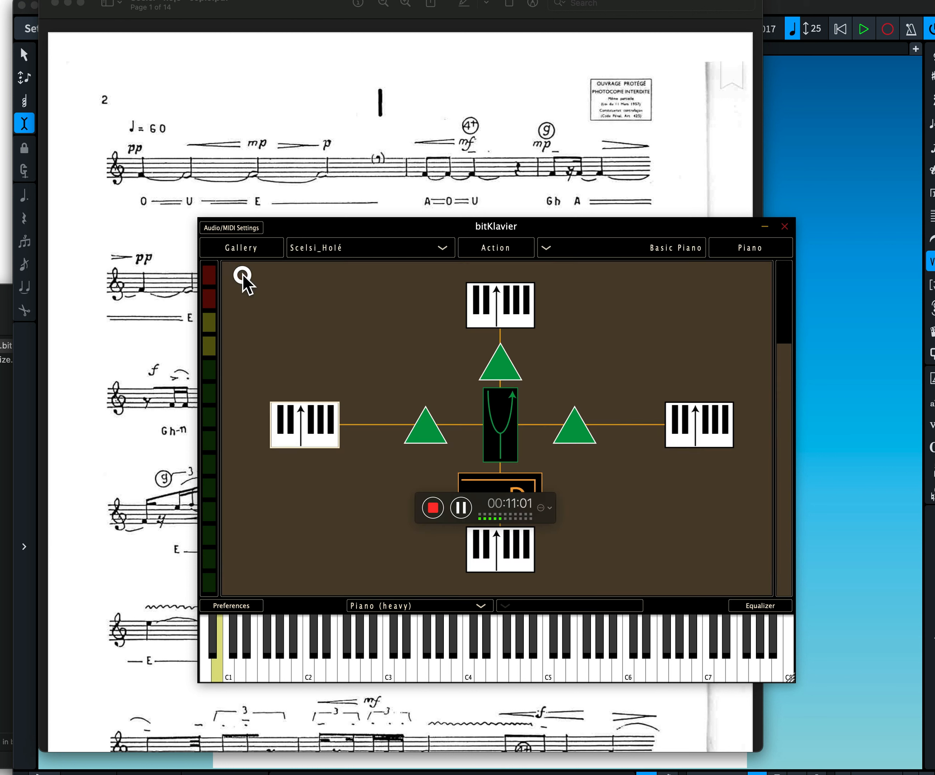
{"action": "left_click", "coordinate": [715, 429]}
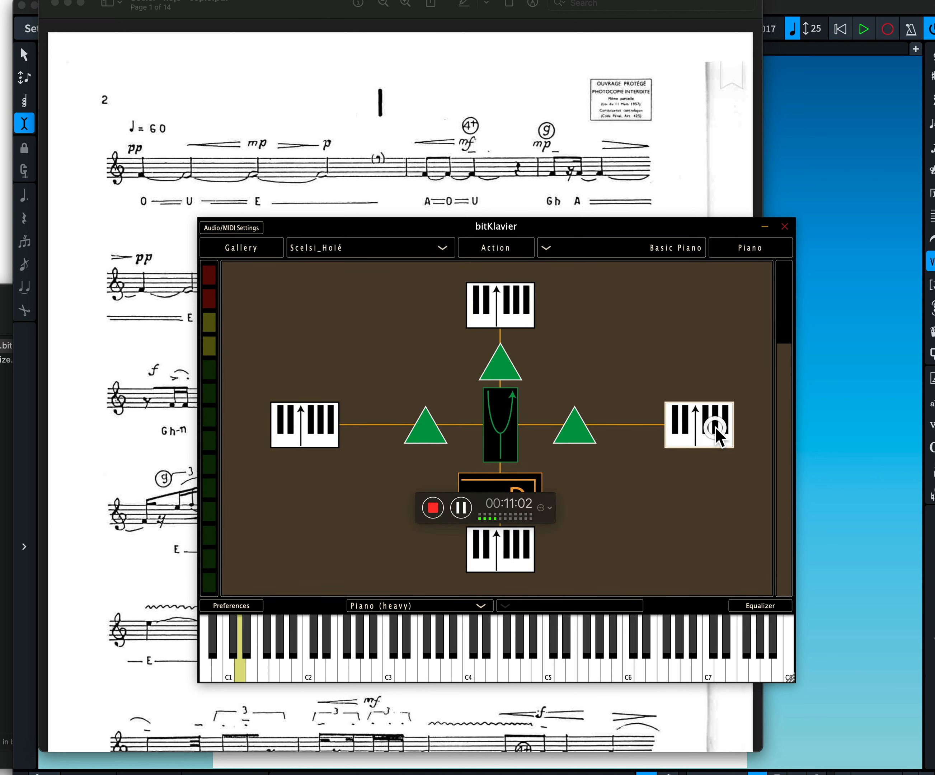
{"action": "left_click", "coordinate": [495, 307]}
{"action": "left_click", "coordinate": [270, 641]}
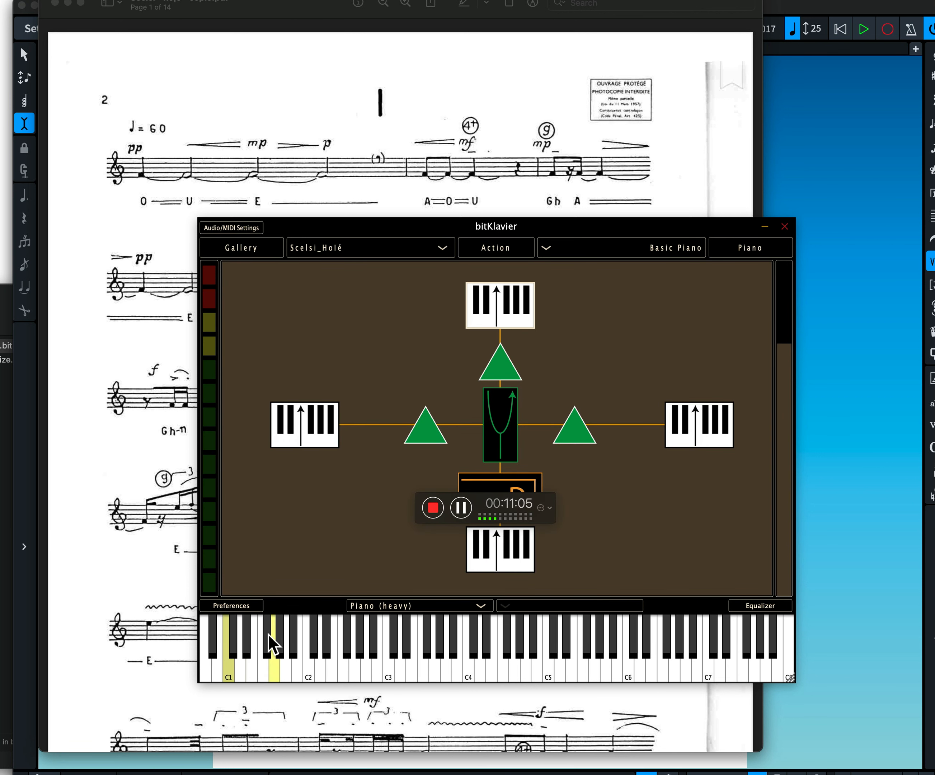
Check the trigger key of each keymap attached to the three tuning modifications, one keymap at a time
{"action": "left_click", "coordinate": [518, 300]}
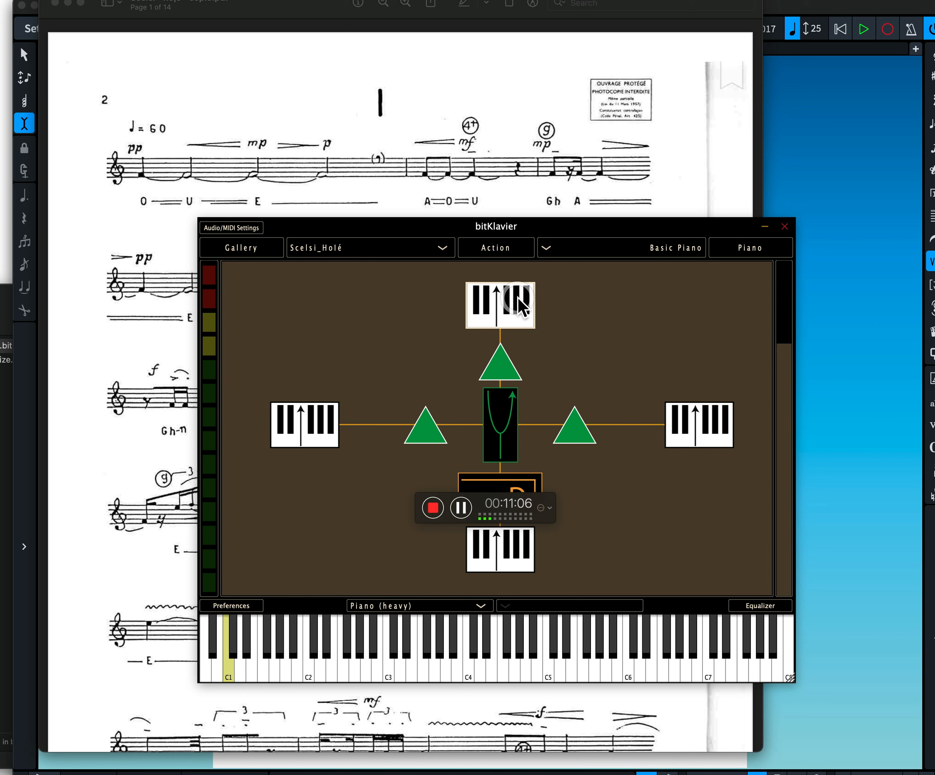
{"action": "left_click", "coordinate": [316, 431]}
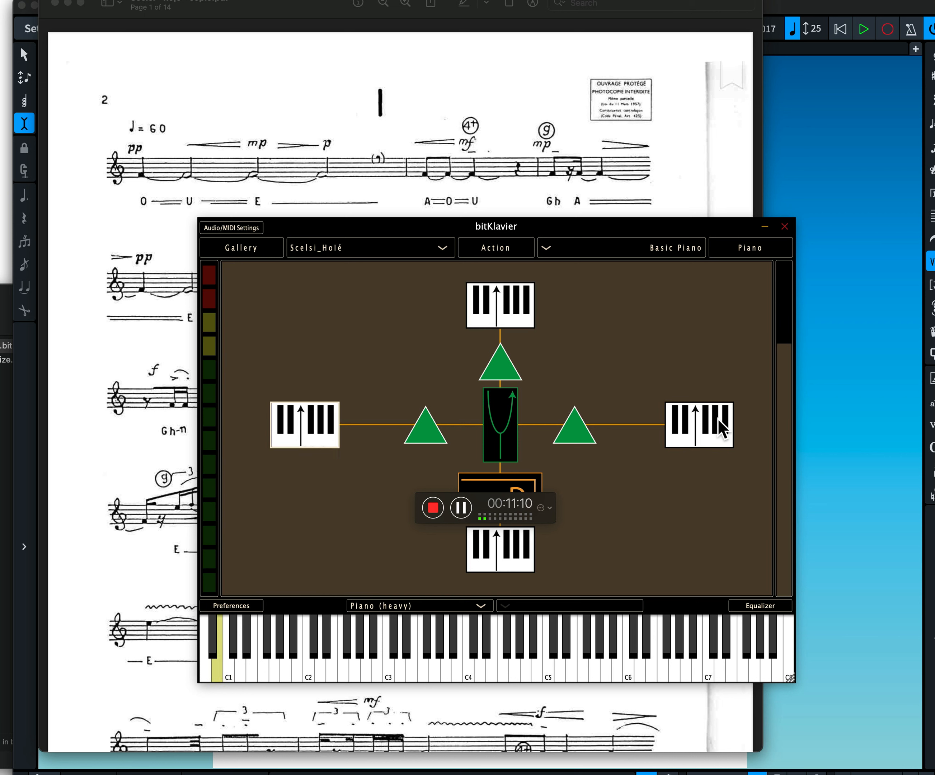
{"action": "left_click", "coordinate": [716, 432]}
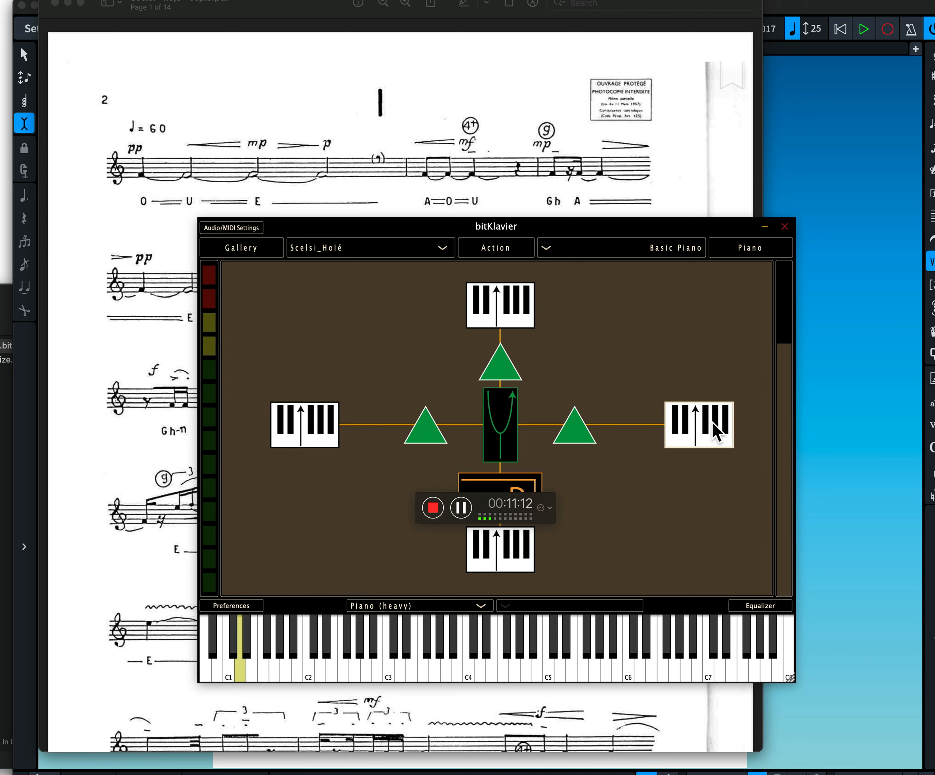
Monitor the Tuning preparation's offset while triggering the modification keys, and close its editor after each check
{"action": "left_click", "coordinate": [502, 438]}
{"action": "double_click", "coordinate": [502, 437]}
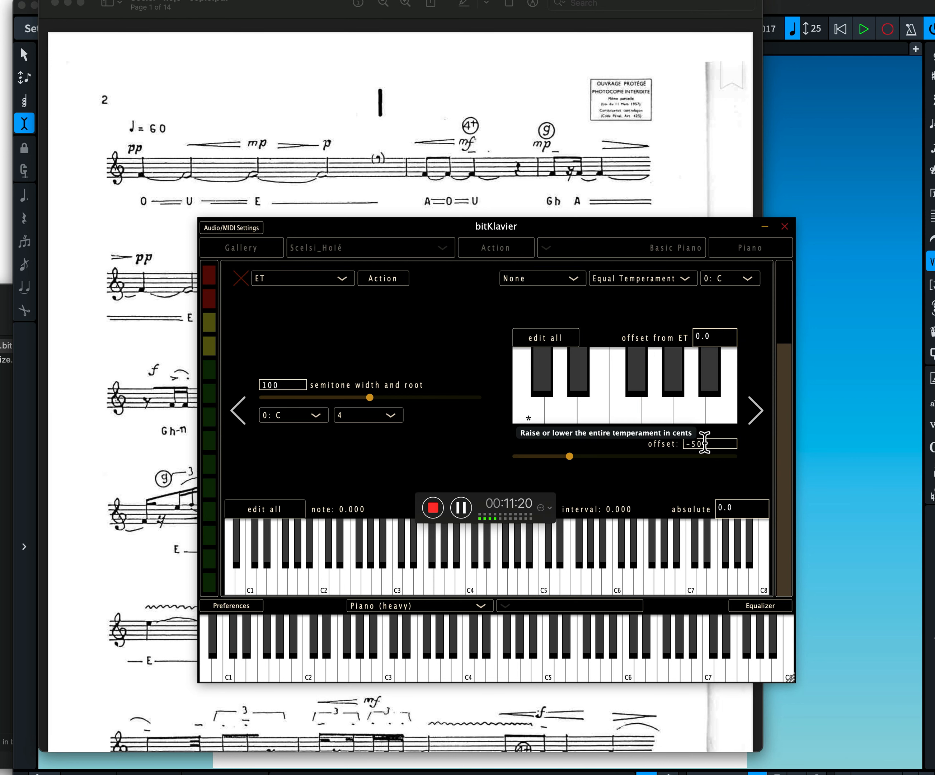
{"action": "left_click", "coordinate": [226, 674]}
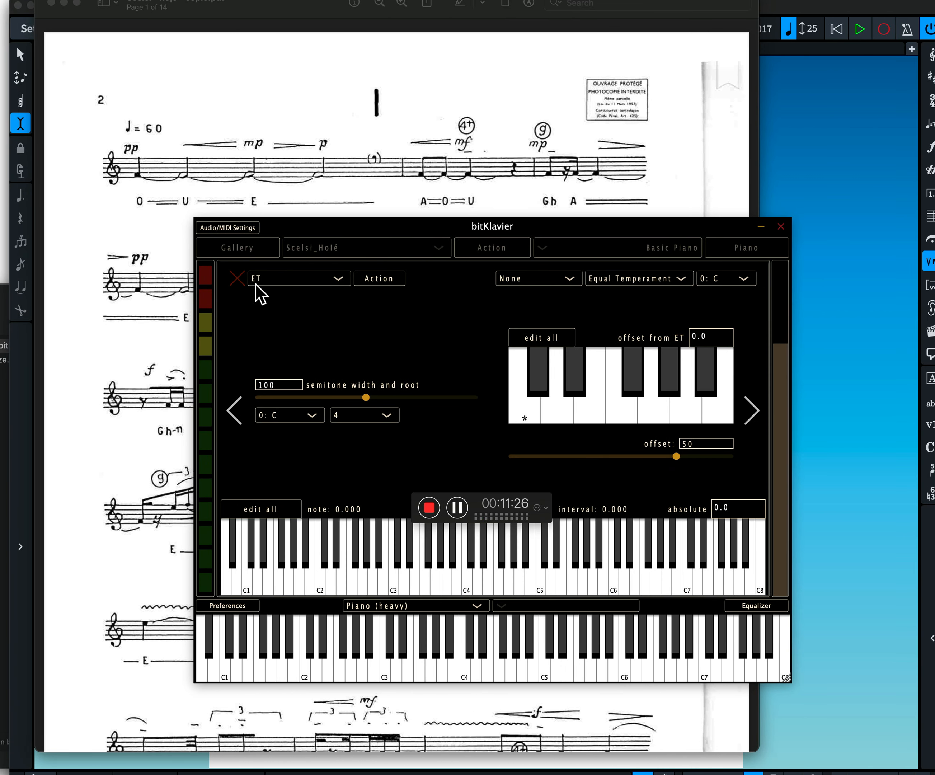
{"action": "left_click", "coordinate": [238, 278]}
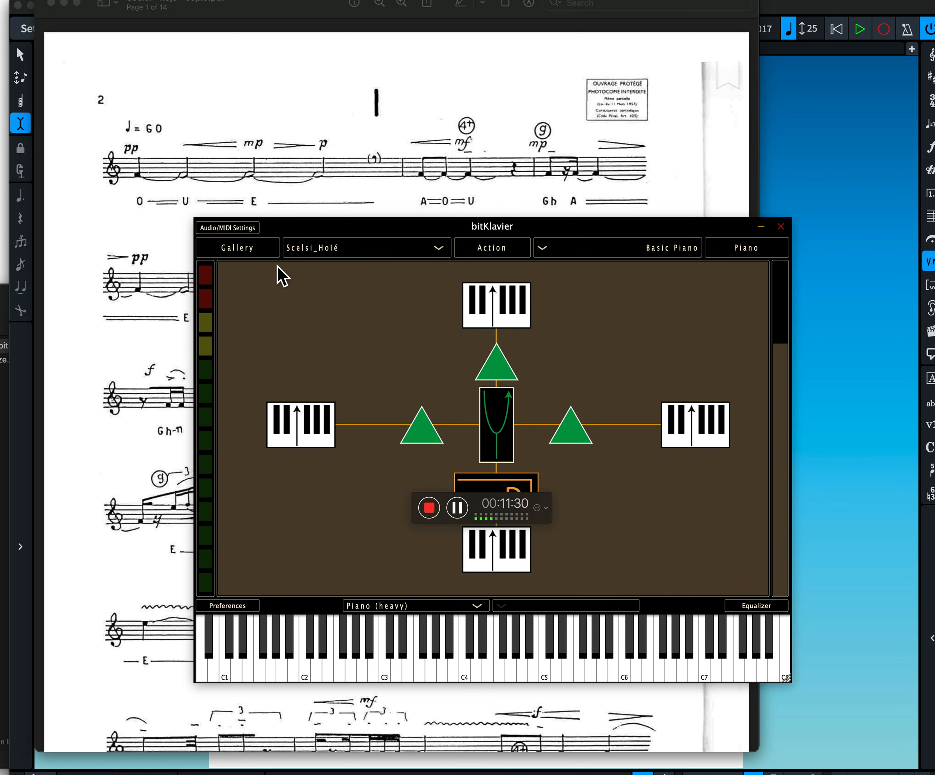
{"action": "double_click", "coordinate": [499, 414]}
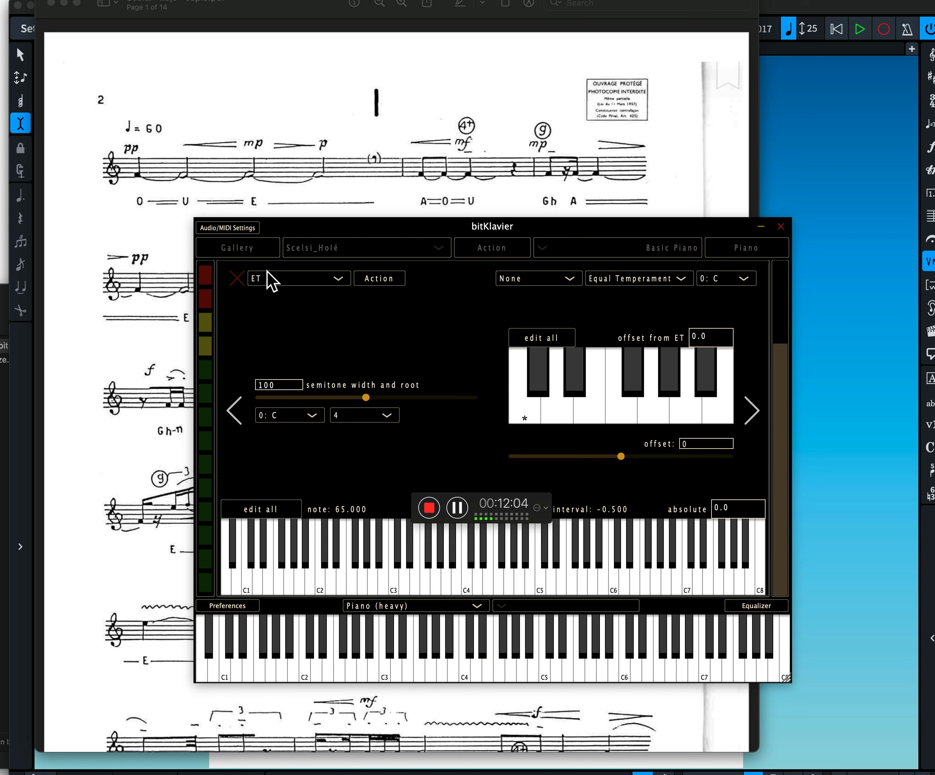
{"action": "left_click", "coordinate": [237, 277]}
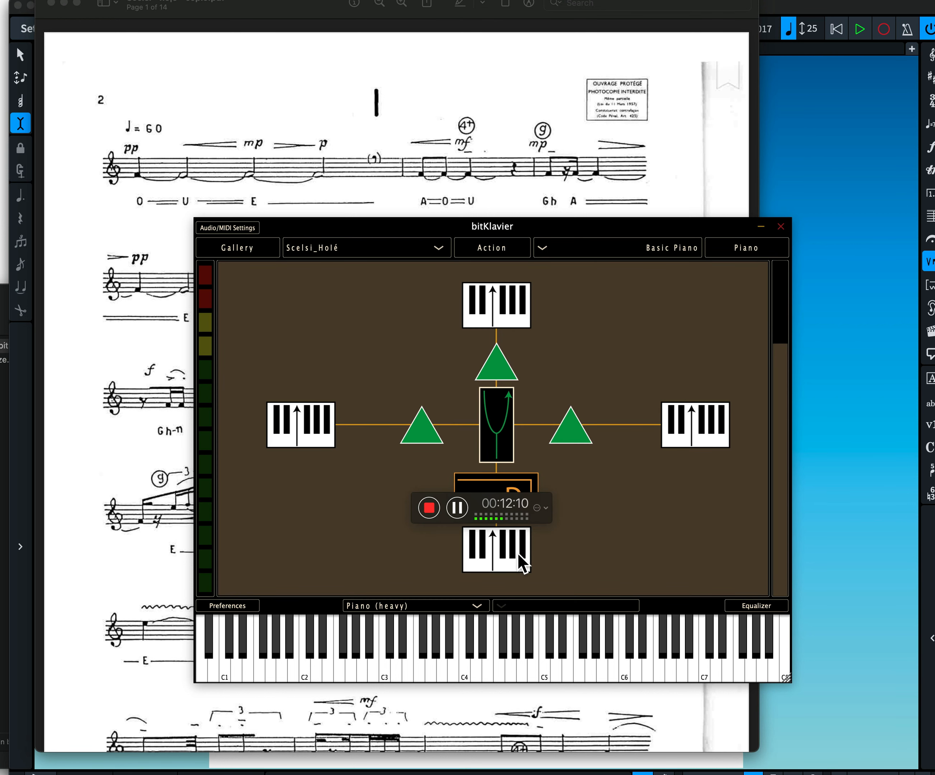
Compare the trigger keymap's key with the range covered by the keymap feeding the Direct preparation, and pause the screen recording
{"action": "left_click", "coordinate": [309, 434]}
{"action": "left_click", "coordinate": [612, 552]}
{"action": "left_click", "coordinate": [511, 560]}
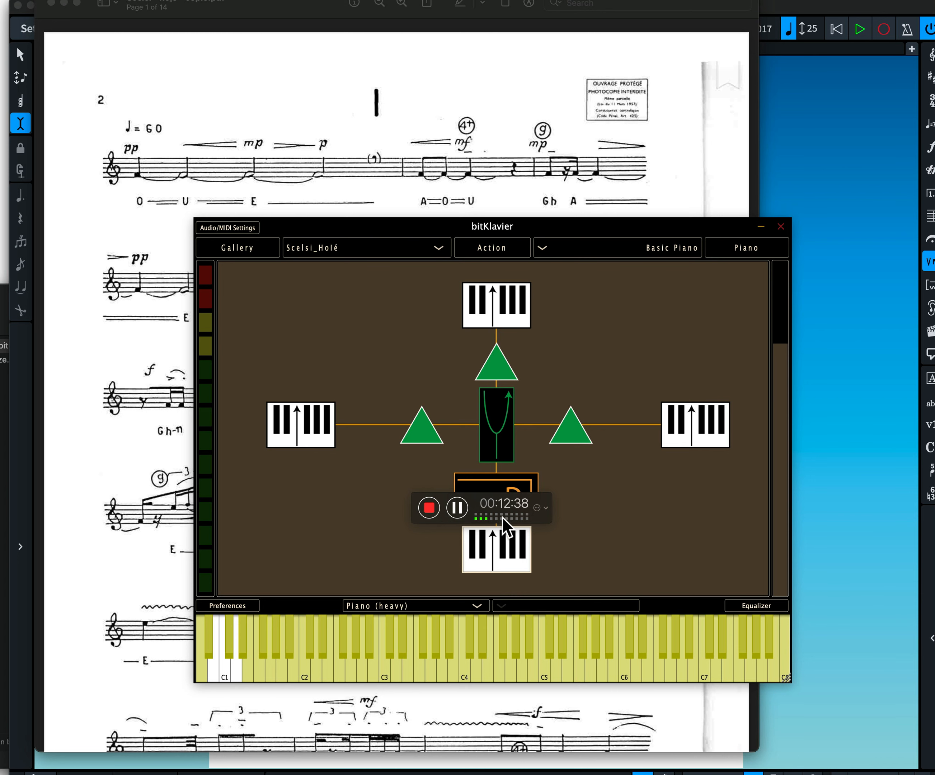
{"action": "left_click", "coordinate": [457, 506]}
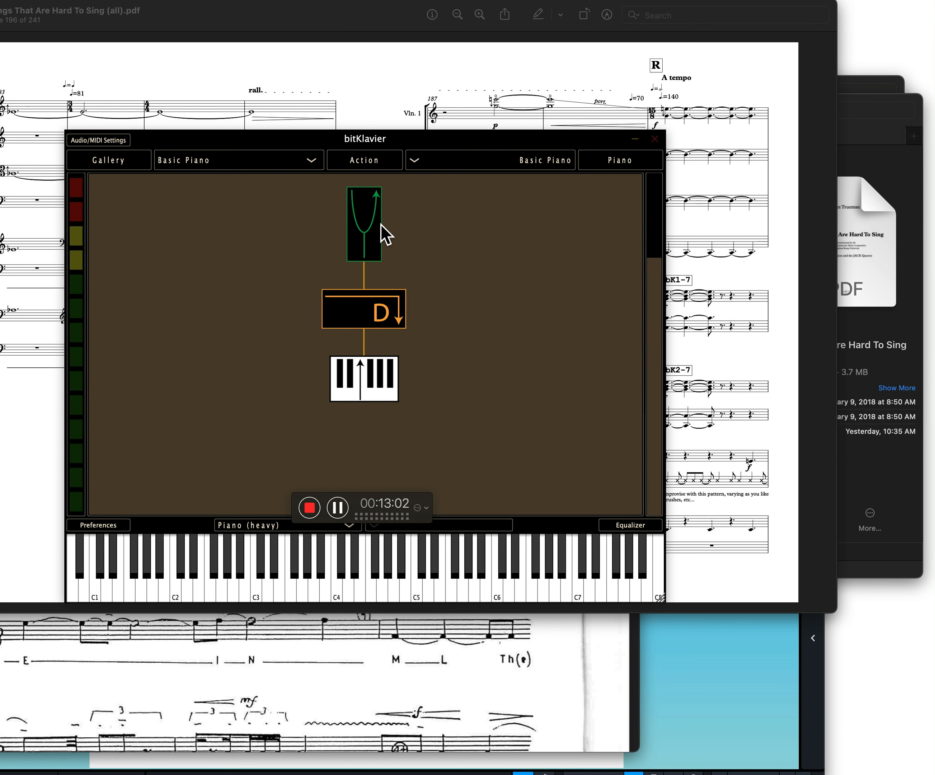
In the Basic Piano gallery, change the Tuning preparation's temperament from equal temperament to Partial
{"action": "double_click", "coordinate": [374, 232]}
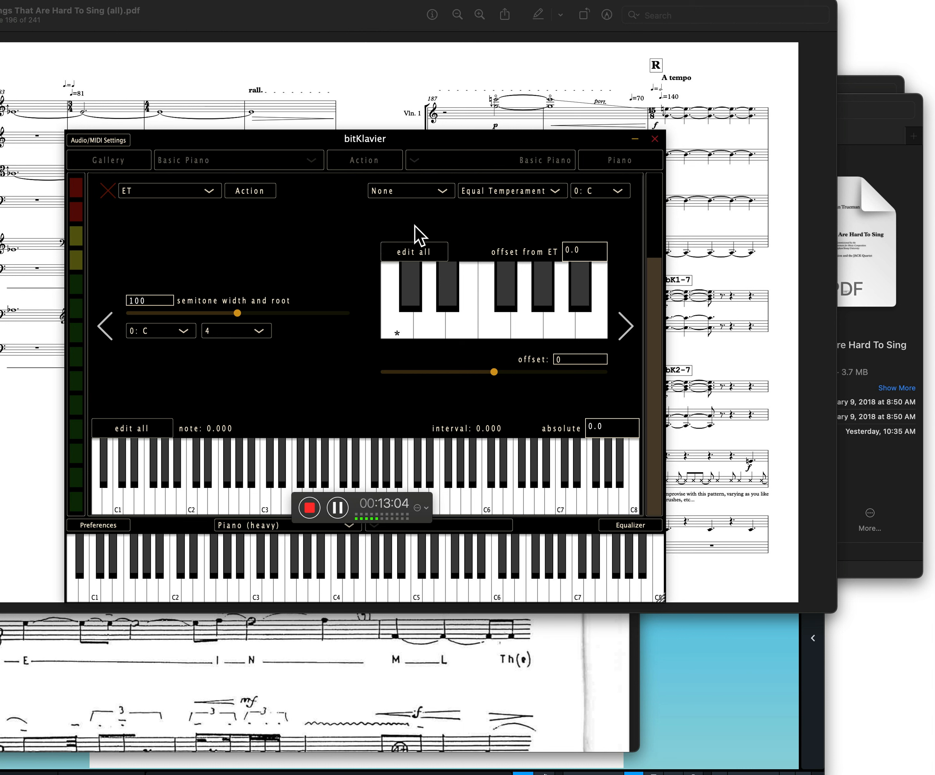
{"action": "left_click", "coordinate": [511, 191]}
{"action": "left_click", "coordinate": [508, 204]}
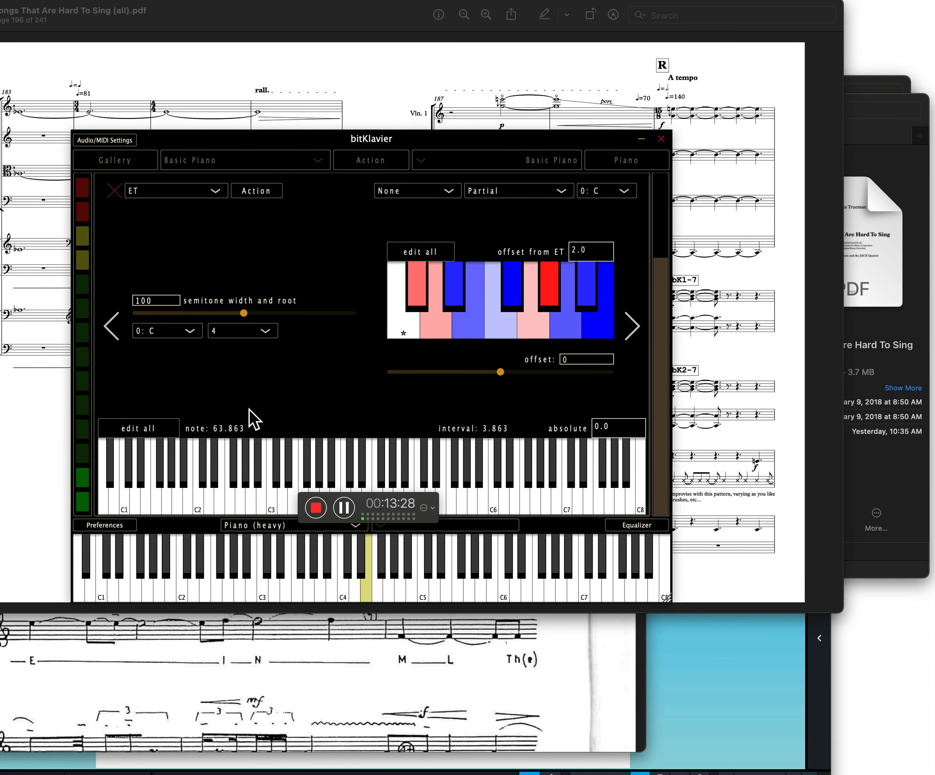
Move the Tuning preparation aside, connect the keymap to it, and check its spiral display of played notes
{"action": "left_click", "coordinate": [631, 329]}
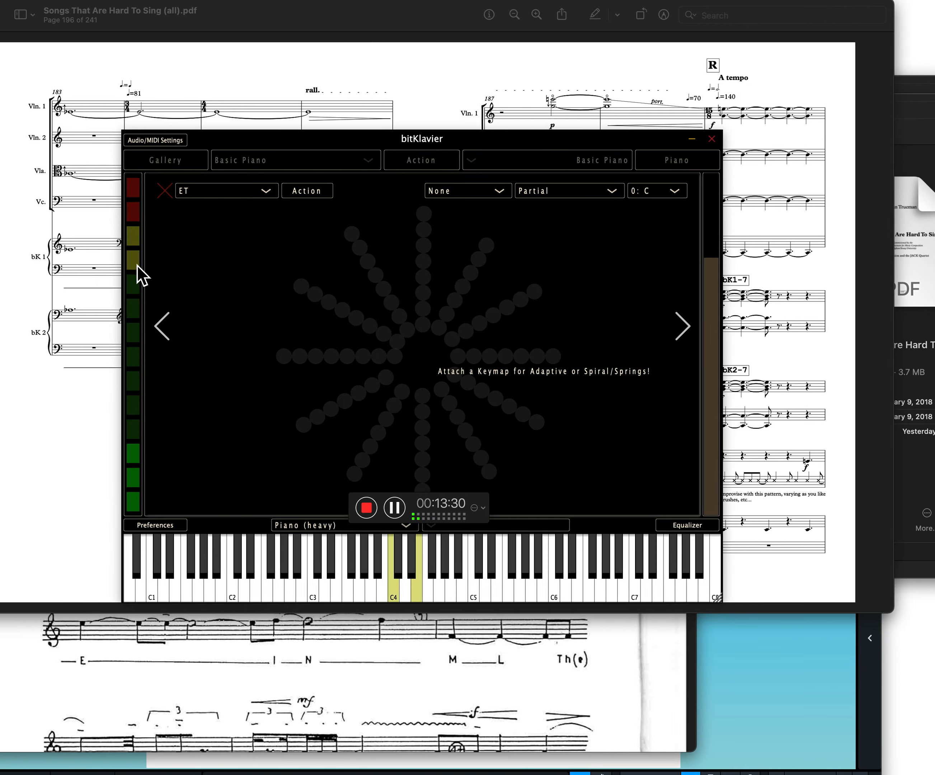
{"action": "left_click", "coordinate": [164, 191]}
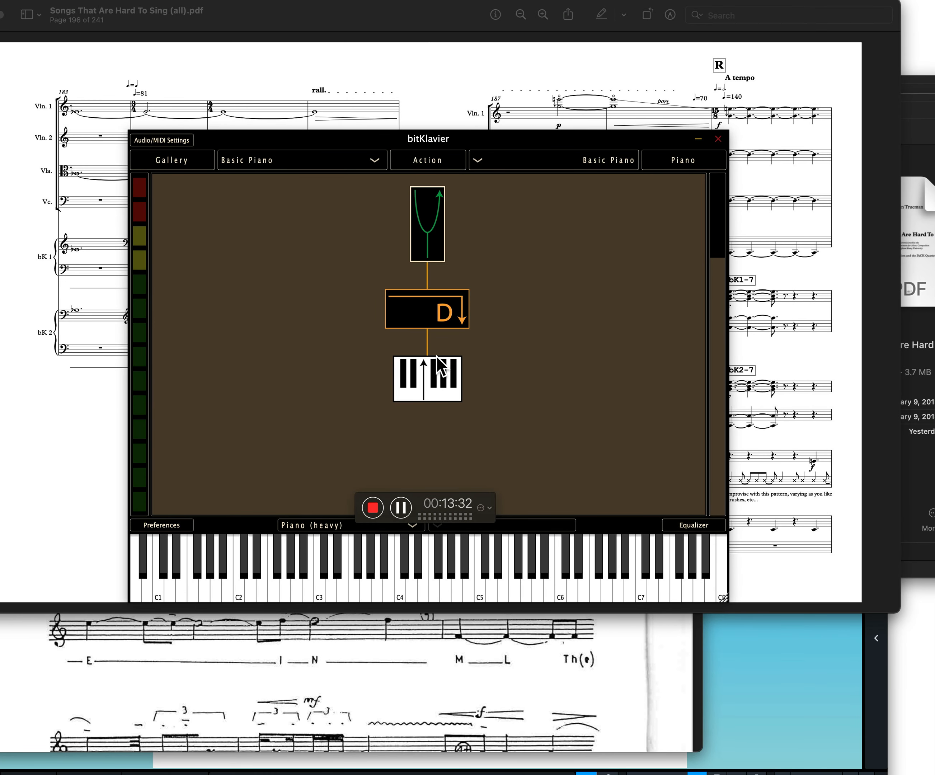
{"action": "left_click_drag", "start_coordinate": [440, 222], "coordinate": [536, 271]}
{"action": "left_click_drag", "start_coordinate": [421, 379], "coordinate": [531, 260]}
{"action": "double_click", "coordinate": [533, 266]}
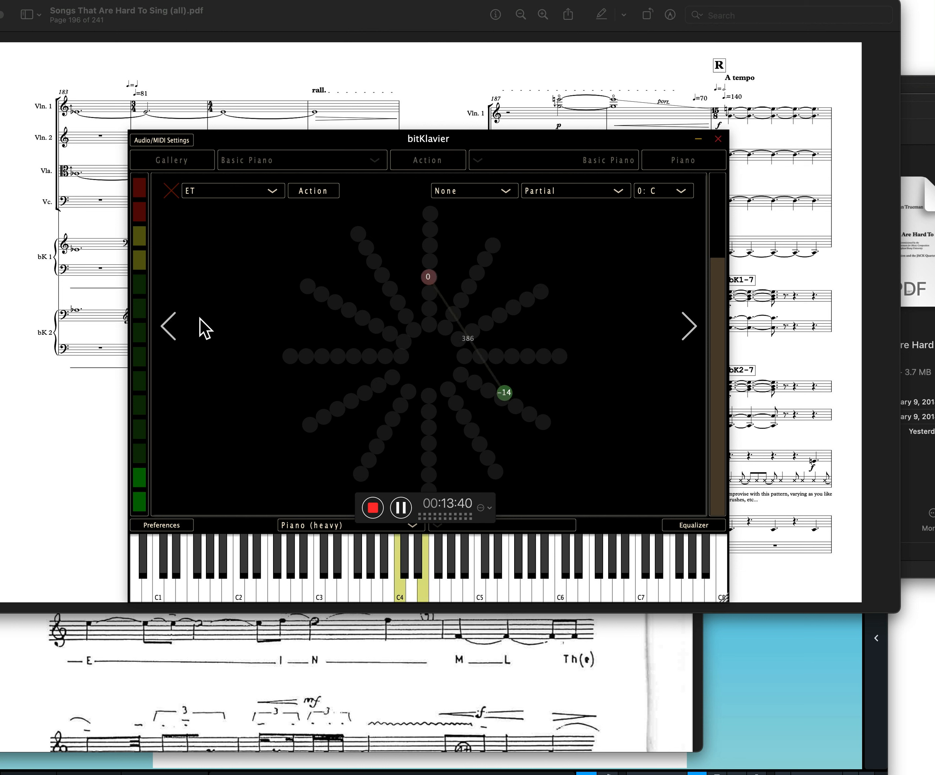
{"action": "left_click", "coordinate": [174, 315]}
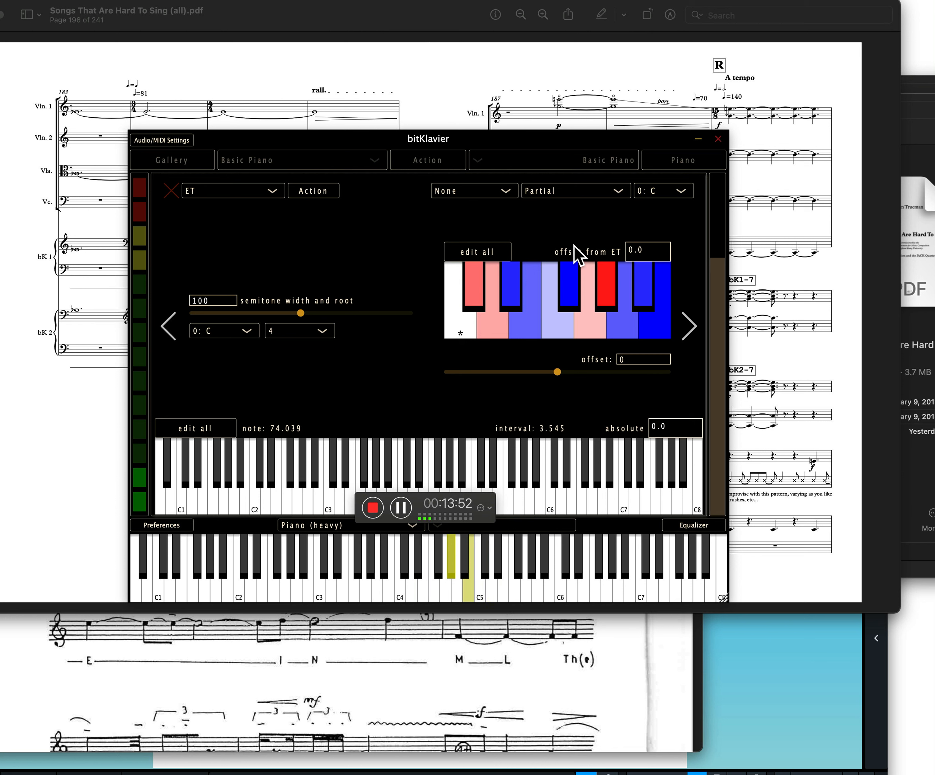
Try the Partial temperament with its fundamental on E, and return the fundamental to C
{"action": "left_click", "coordinate": [670, 191]}
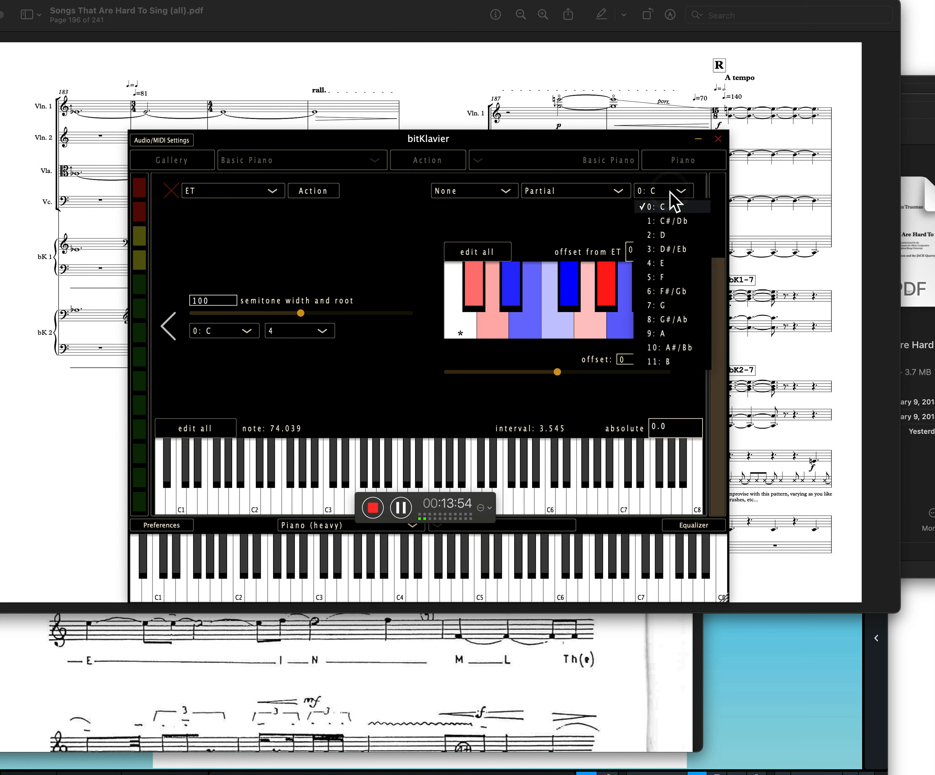
{"action": "left_click", "coordinate": [670, 262]}
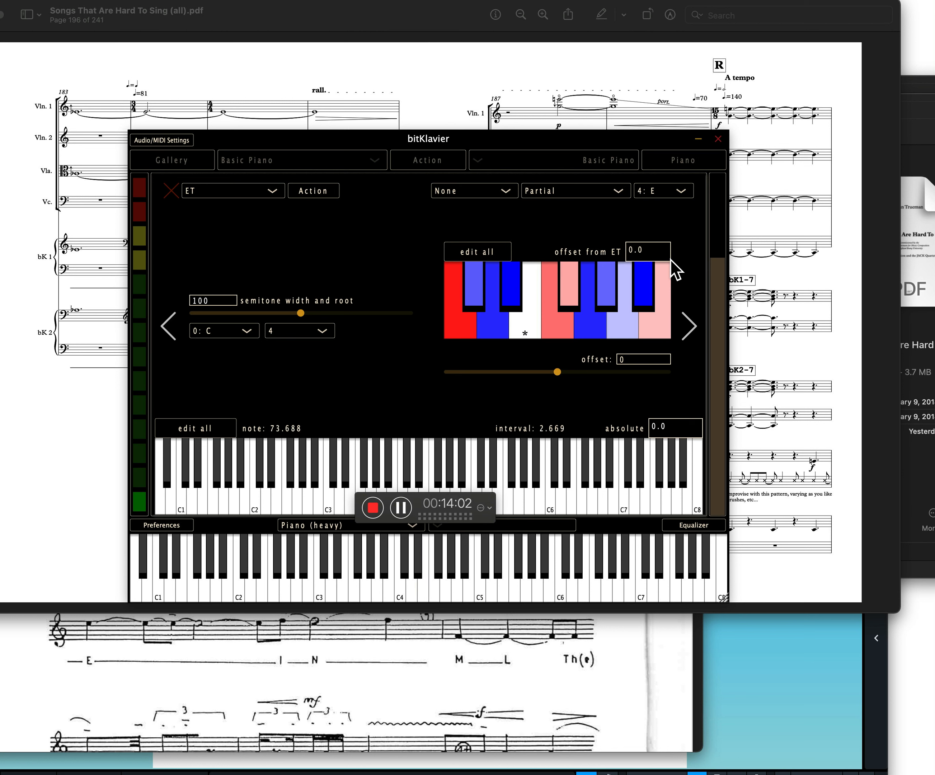
{"action": "left_click", "coordinate": [665, 194]}
{"action": "left_click", "coordinate": [671, 208]}
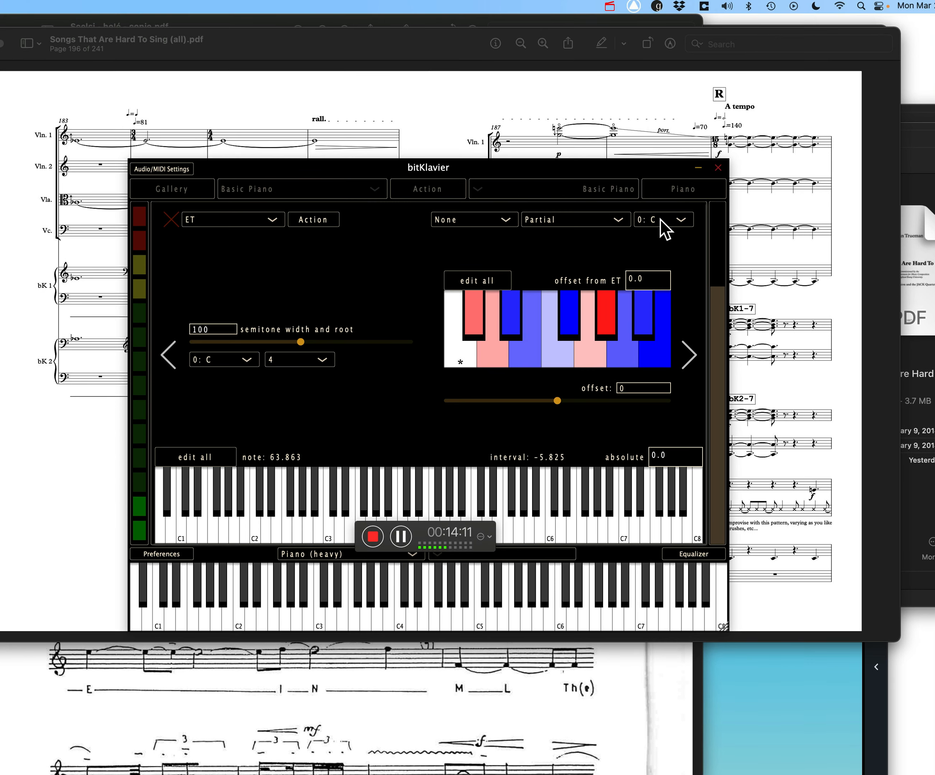
Alternate the Partial temperament's fundamental between E and C while playing the E above C4 to compare its pitch
{"action": "left_click", "coordinate": [661, 220]}
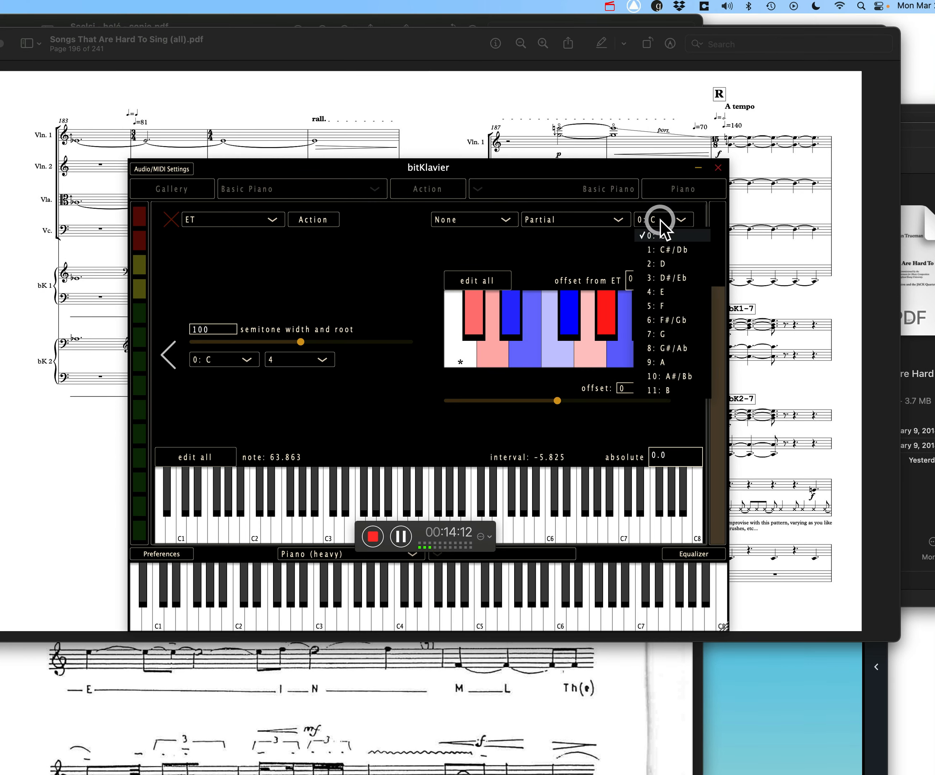
{"action": "left_click", "coordinate": [669, 294]}
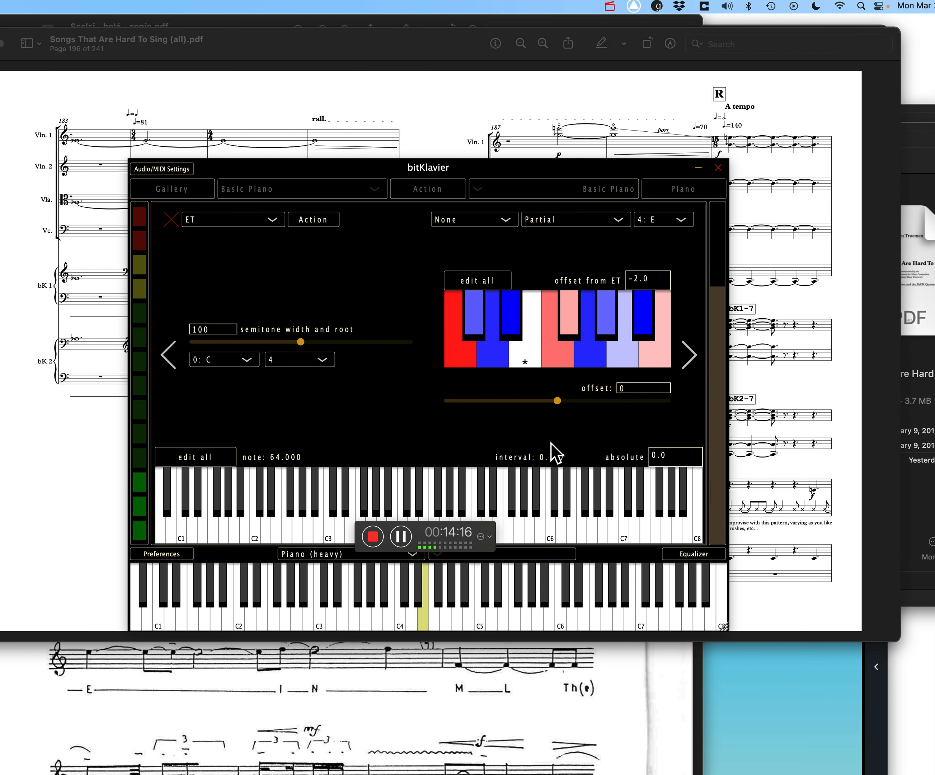
{"action": "left_click", "coordinate": [664, 221]}
{"action": "left_click", "coordinate": [665, 222]}
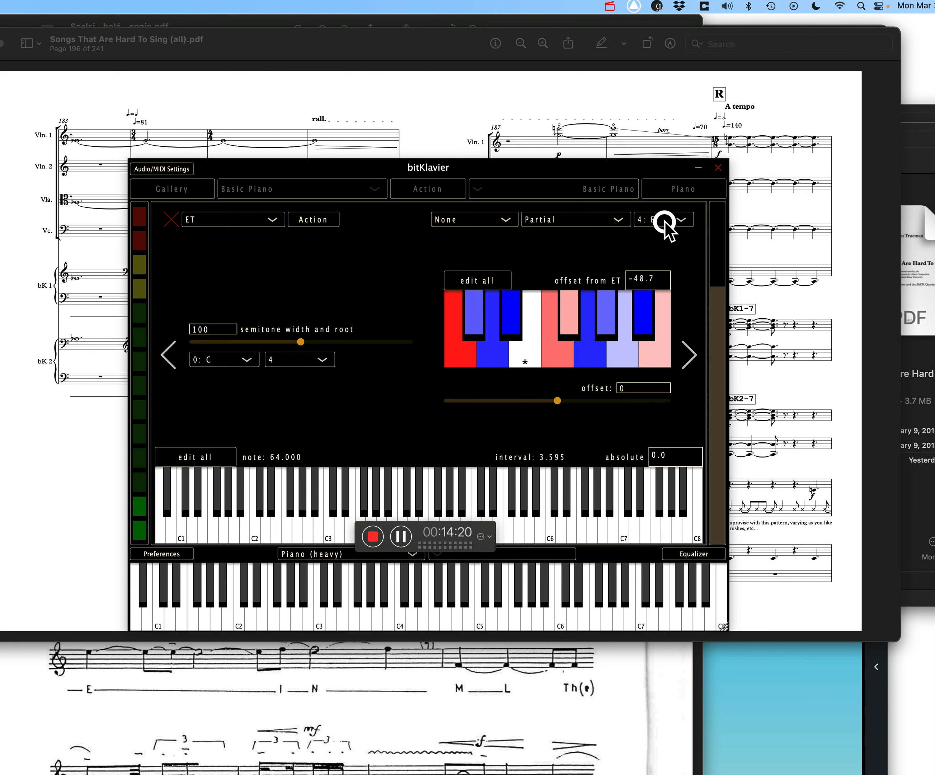
{"action": "left_click", "coordinate": [664, 223]}
{"action": "left_click", "coordinate": [674, 235]}
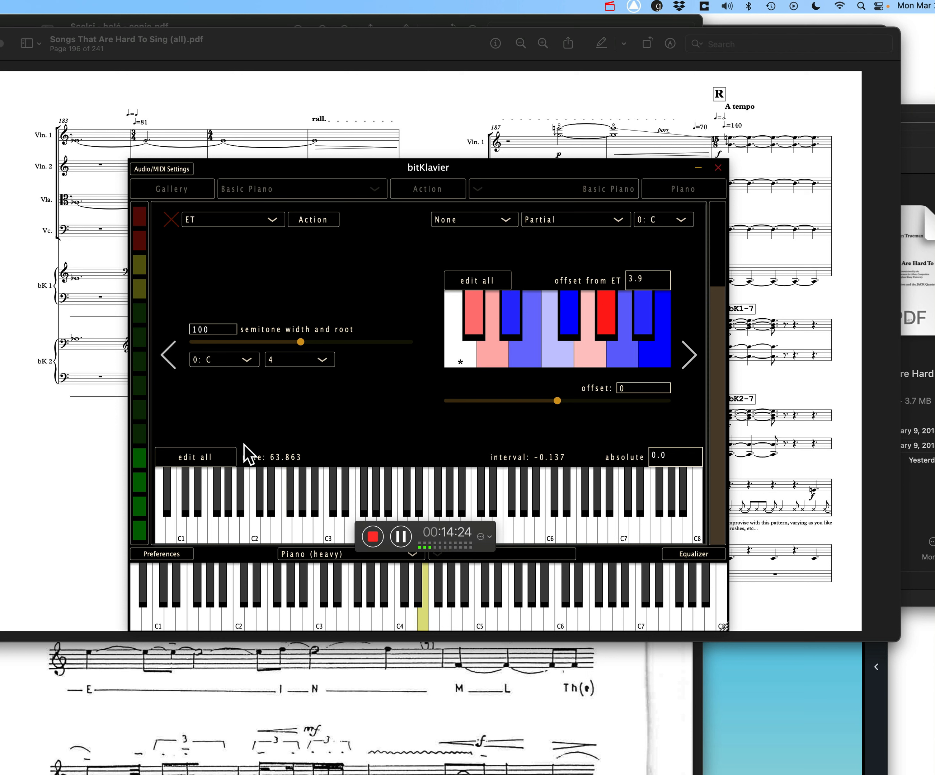
{"action": "left_click", "coordinate": [669, 221]}
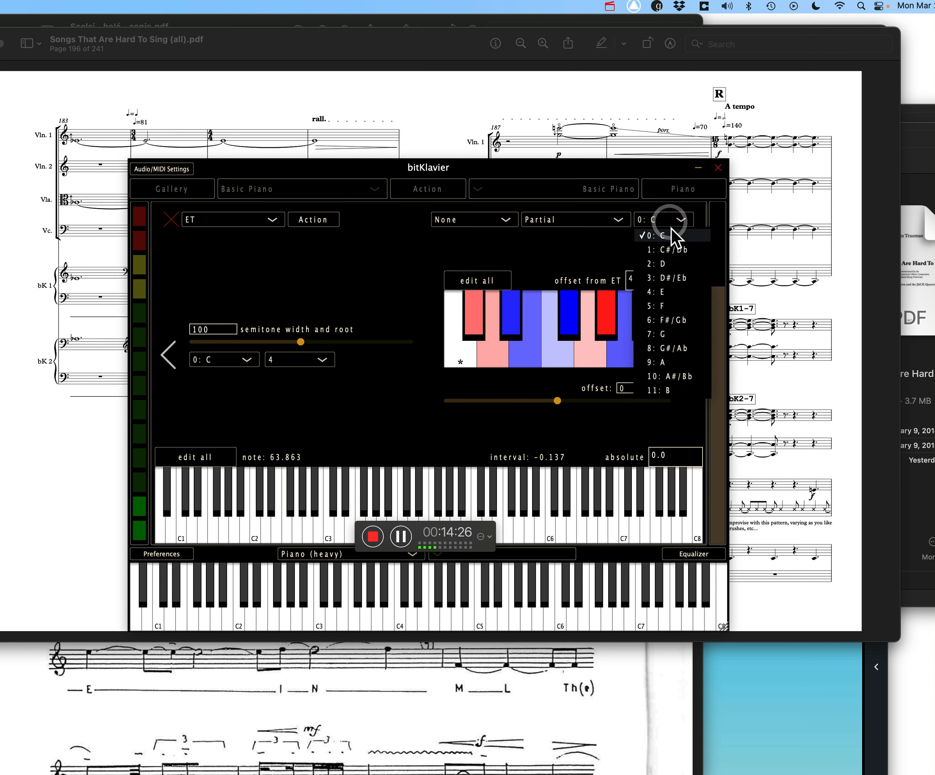
{"action": "left_click", "coordinate": [671, 292]}
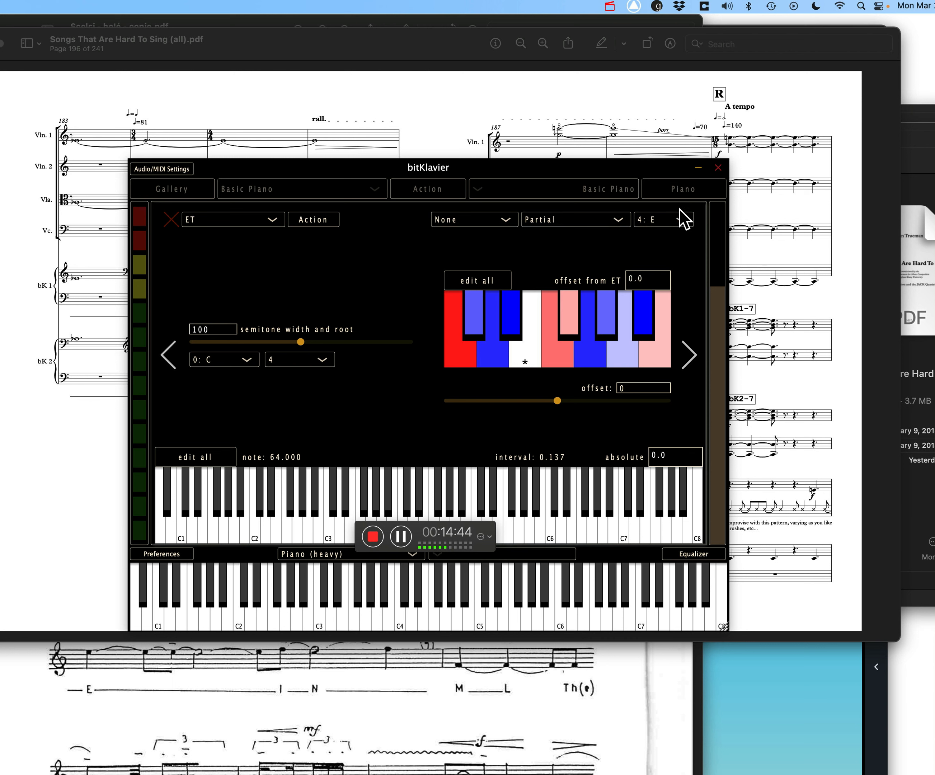
{"action": "left_click", "coordinate": [668, 219]}
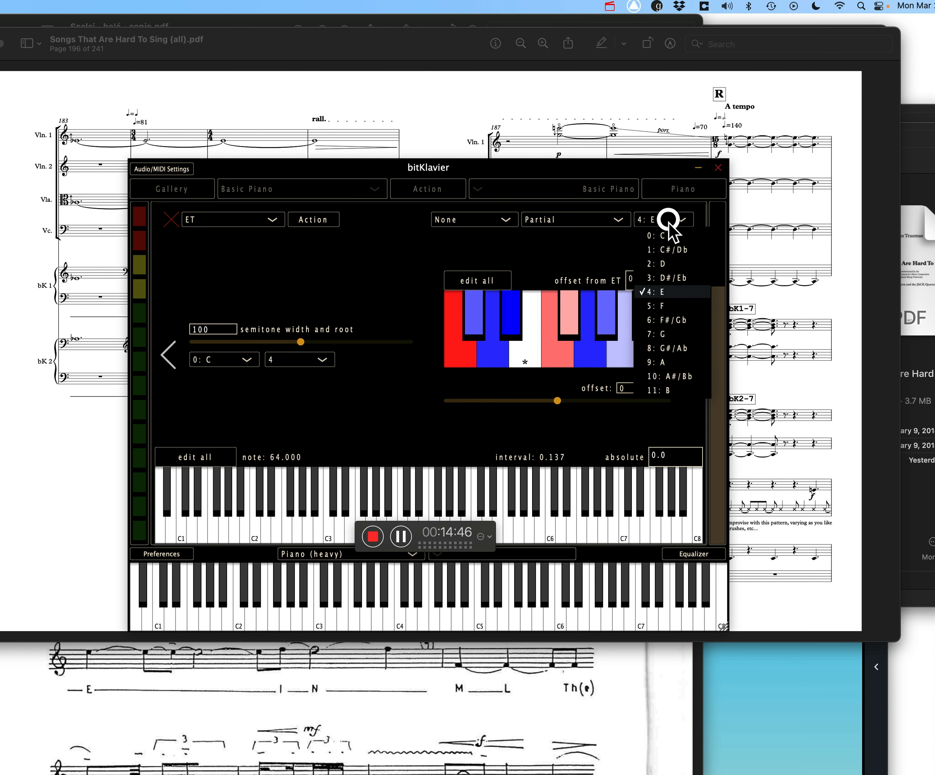
{"action": "left_click", "coordinate": [670, 235]}
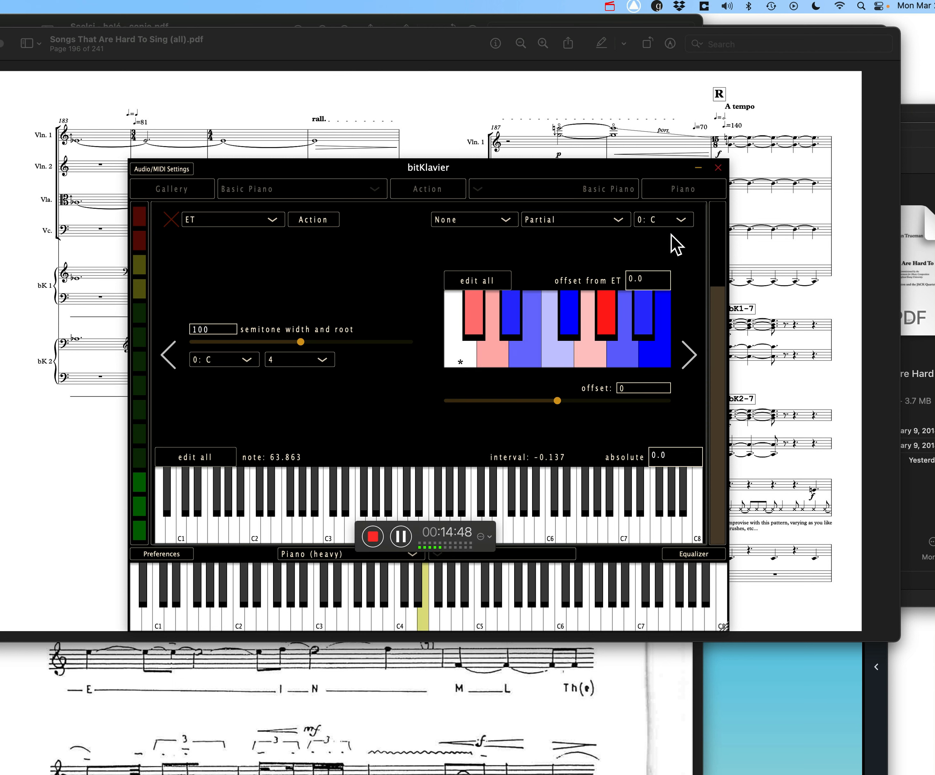
Set the Partial temperament's fundamental to E and offset the entire temperament by -13.7 cents
{"action": "left_click", "coordinate": [669, 219]}
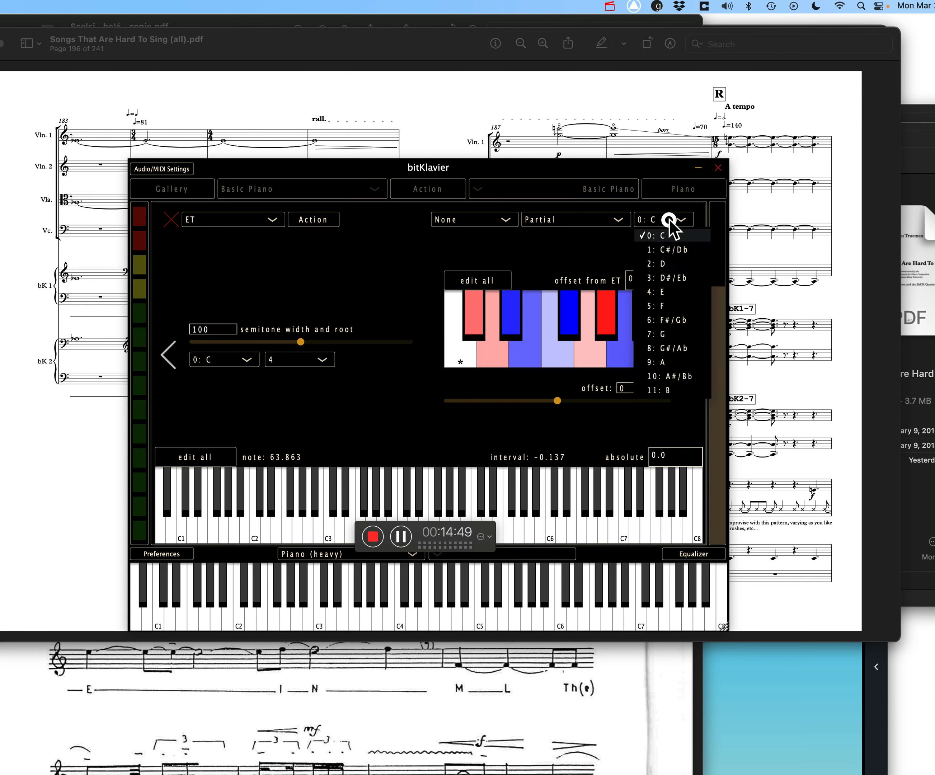
{"action": "left_click", "coordinate": [676, 298]}
{"action": "left_click", "coordinate": [654, 387]}
{"action": "type", "text": "-"}
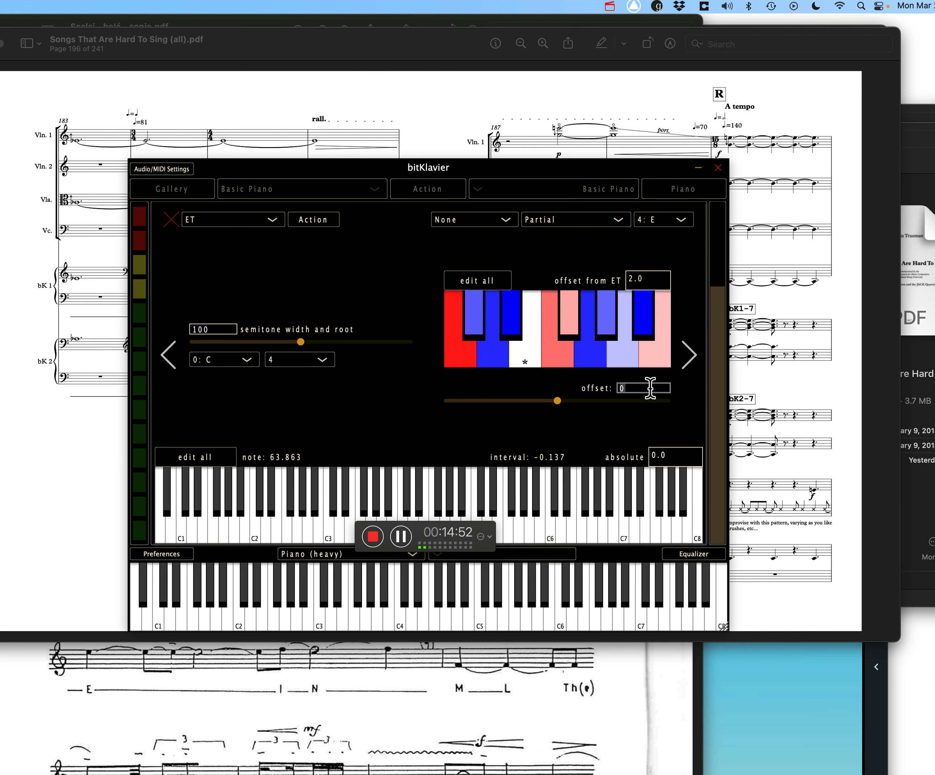
{"action": "type", "text": "13.7"}
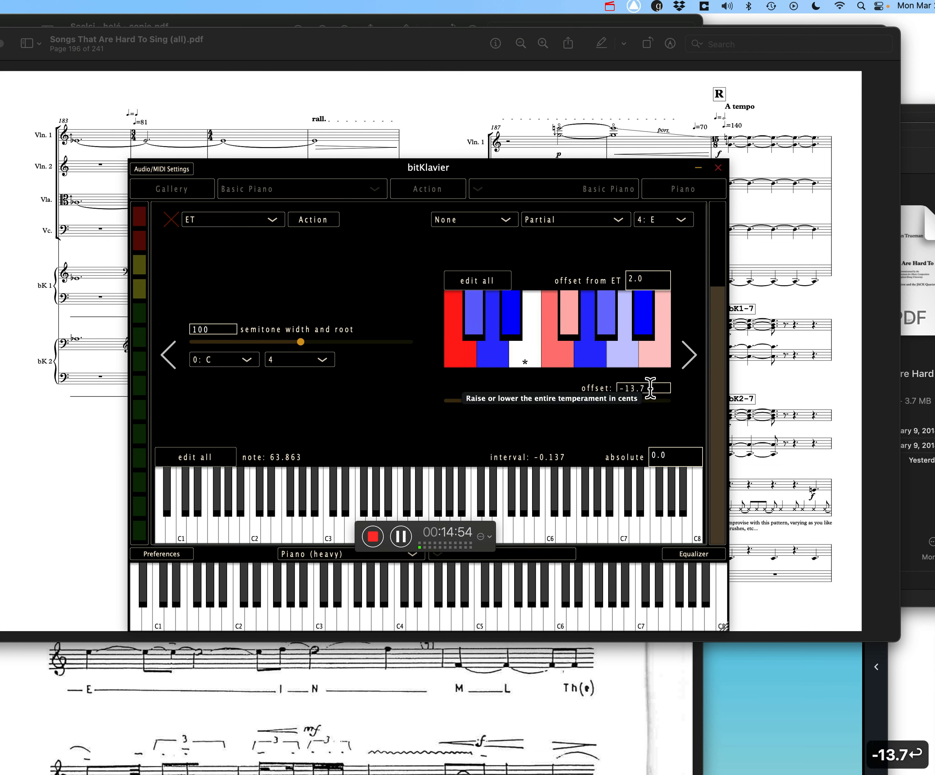
{"action": "key", "text": "Return"}
{"action": "left_click", "coordinate": [661, 235]}
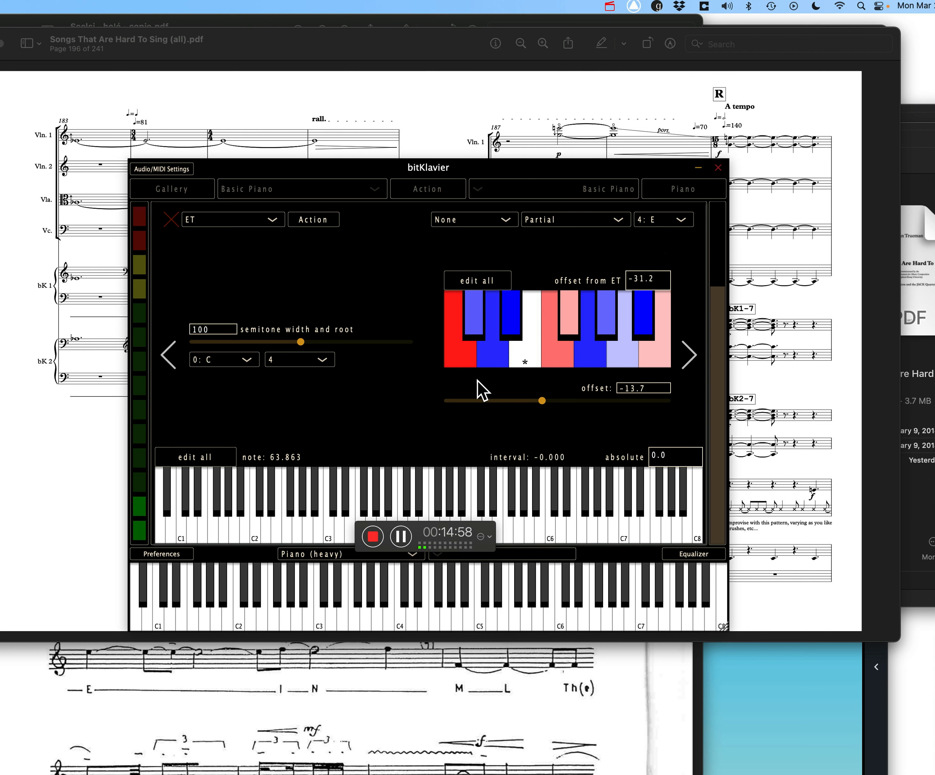
Return the temperament's fundamental to C, reset its offset to 0, and close the Tuning editor
{"action": "left_click", "coordinate": [663, 219]}
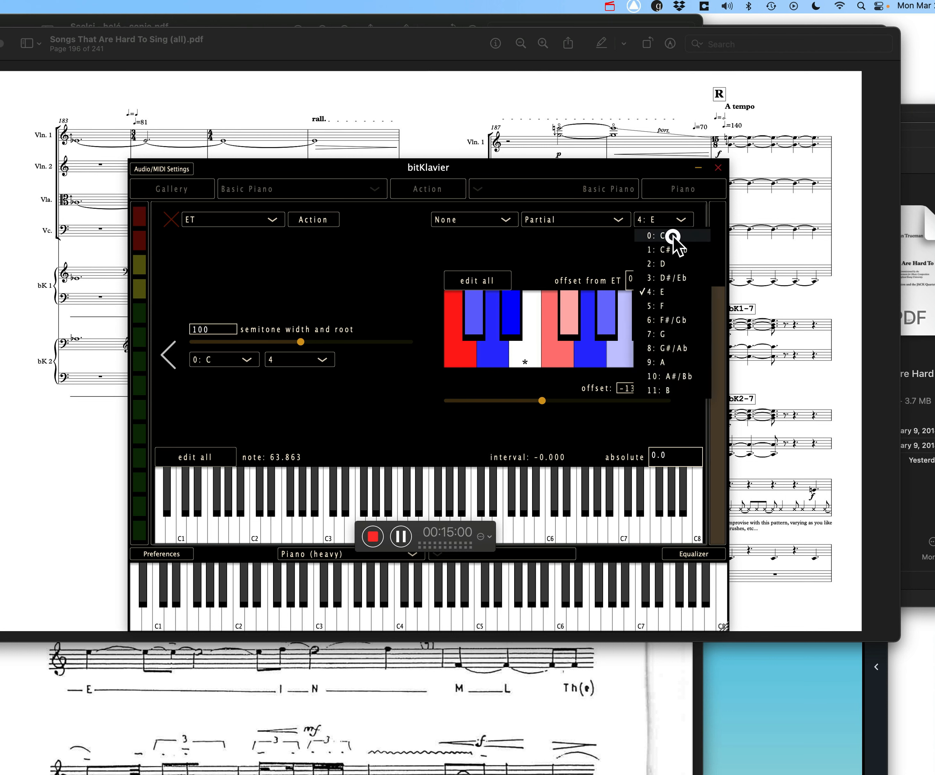
{"action": "left_click", "coordinate": [672, 236]}
{"action": "left_click", "coordinate": [641, 385]}
{"action": "type", "text": "0"}
{"action": "key", "text": "Return"}
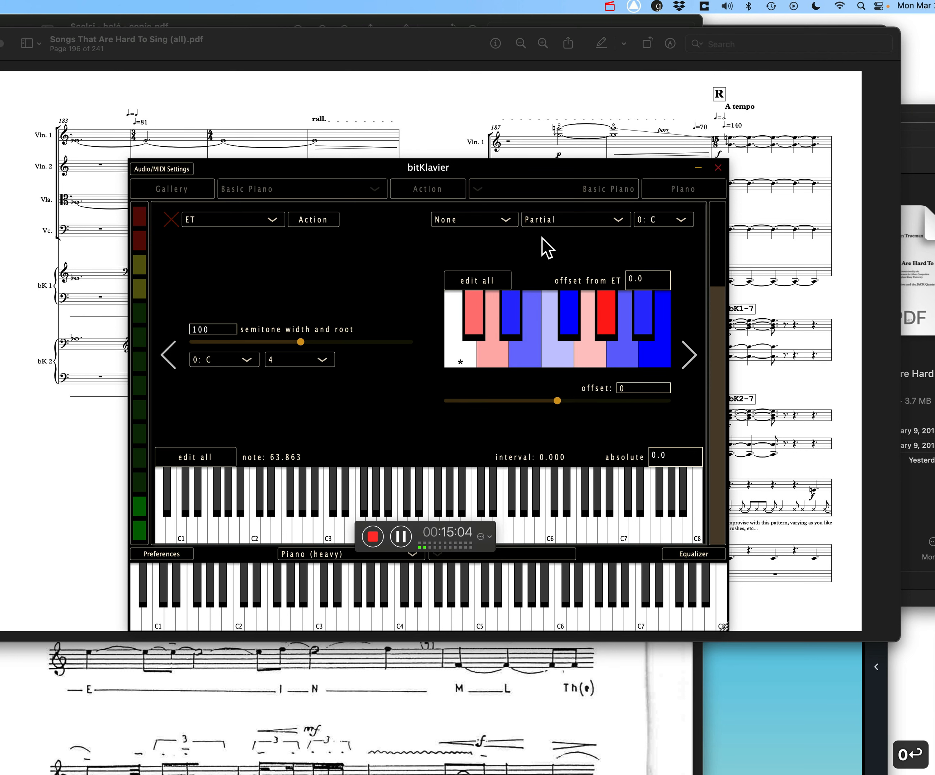
{"action": "left_click", "coordinate": [171, 219]}
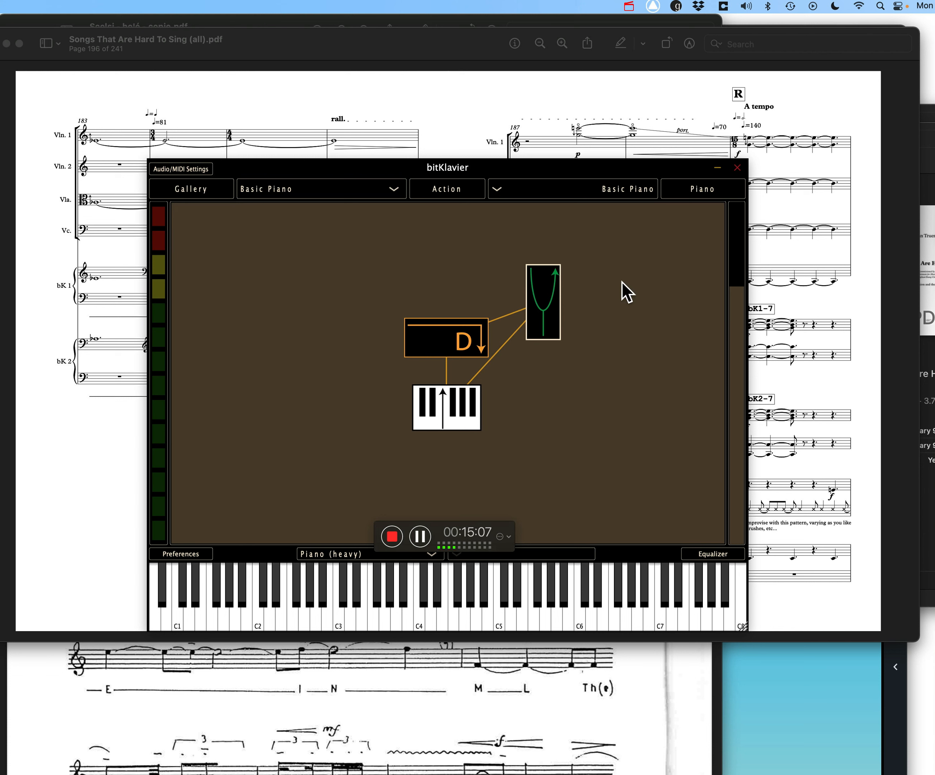
{"action": "left_click", "coordinate": [612, 273]}
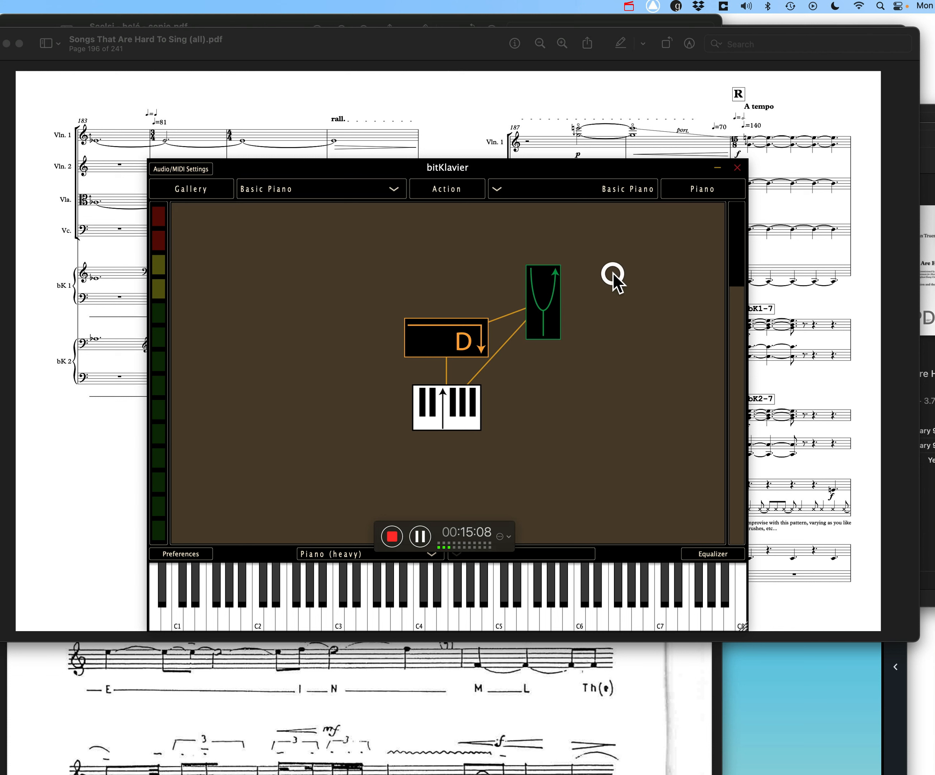
Add a modification object beside the Tuning object and connect the two
{"action": "key", "text": "c"}
{"action": "left_click_drag", "start_coordinate": [628, 322], "coordinate": [594, 263]}
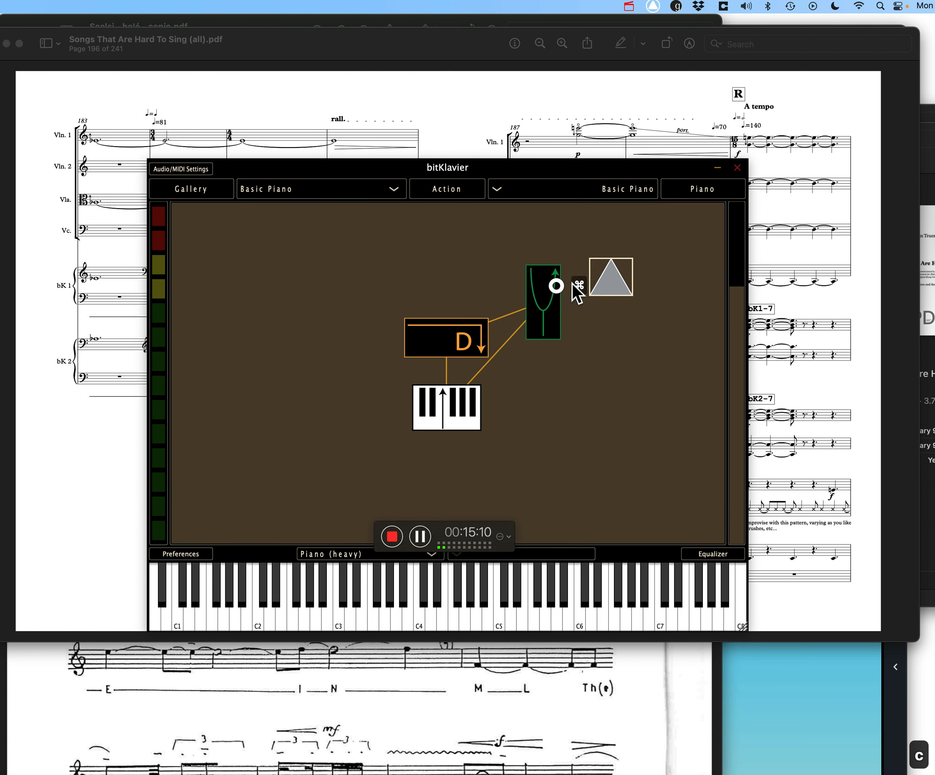
{"action": "left_click_drag", "start_coordinate": [546, 296], "coordinate": [548, 303]}
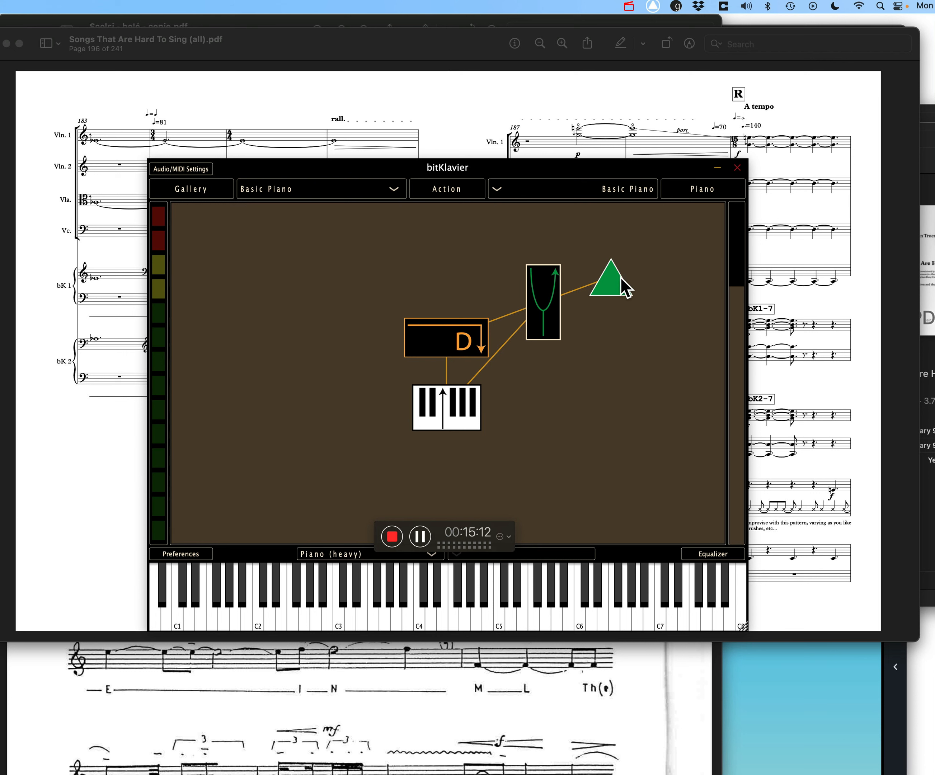
Configure the new tuning modification to set the fundamental to C and the temperament offset to 0, and close its editor
{"action": "double_click", "coordinate": [621, 279]}
{"action": "left_click", "coordinate": [688, 219]}
{"action": "left_click", "coordinate": [688, 251]}
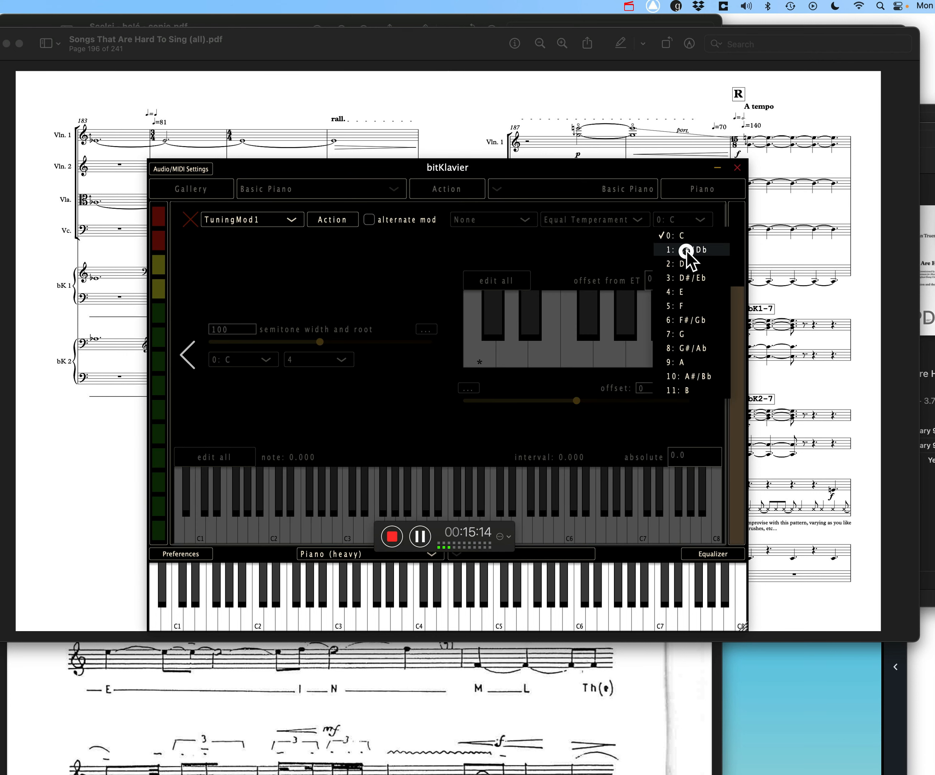
{"action": "left_click", "coordinate": [684, 218]}
{"action": "left_click", "coordinate": [689, 235]}
{"action": "left_click", "coordinate": [665, 400]}
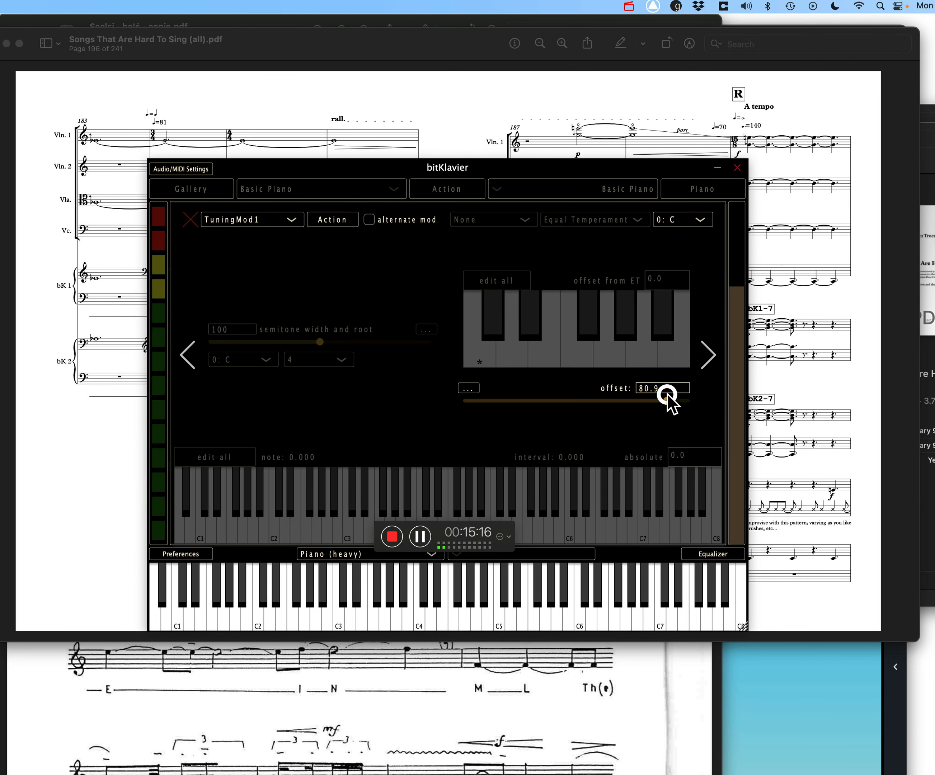
{"action": "left_click", "coordinate": [670, 390]}
{"action": "type", "text": "0"}
{"action": "key", "text": "Return"}
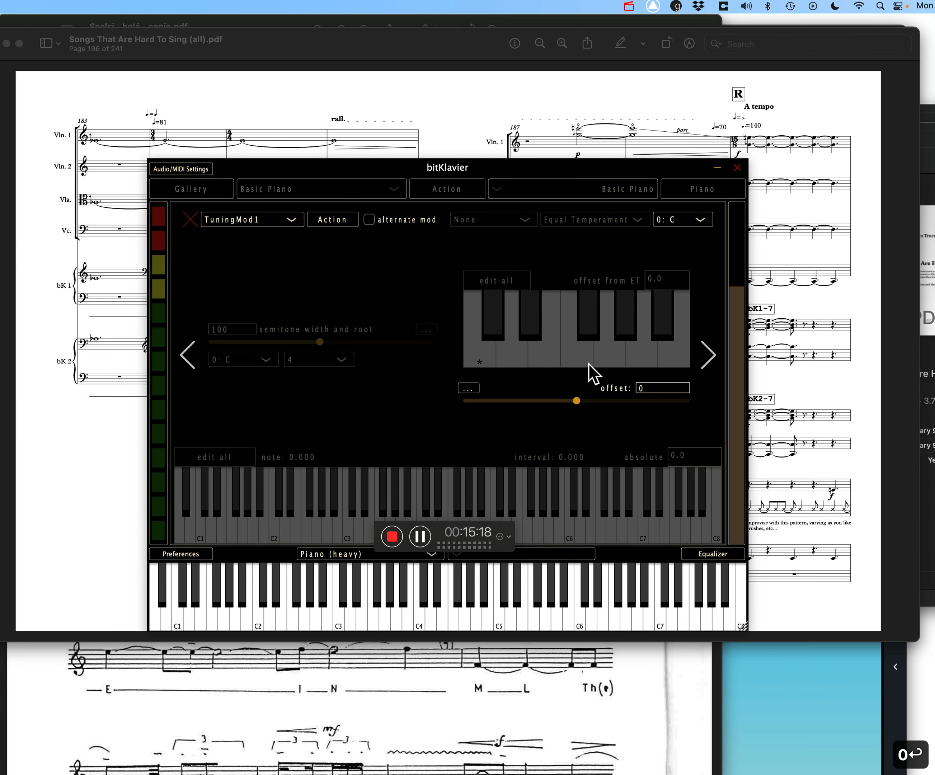
{"action": "left_click", "coordinate": [190, 219]}
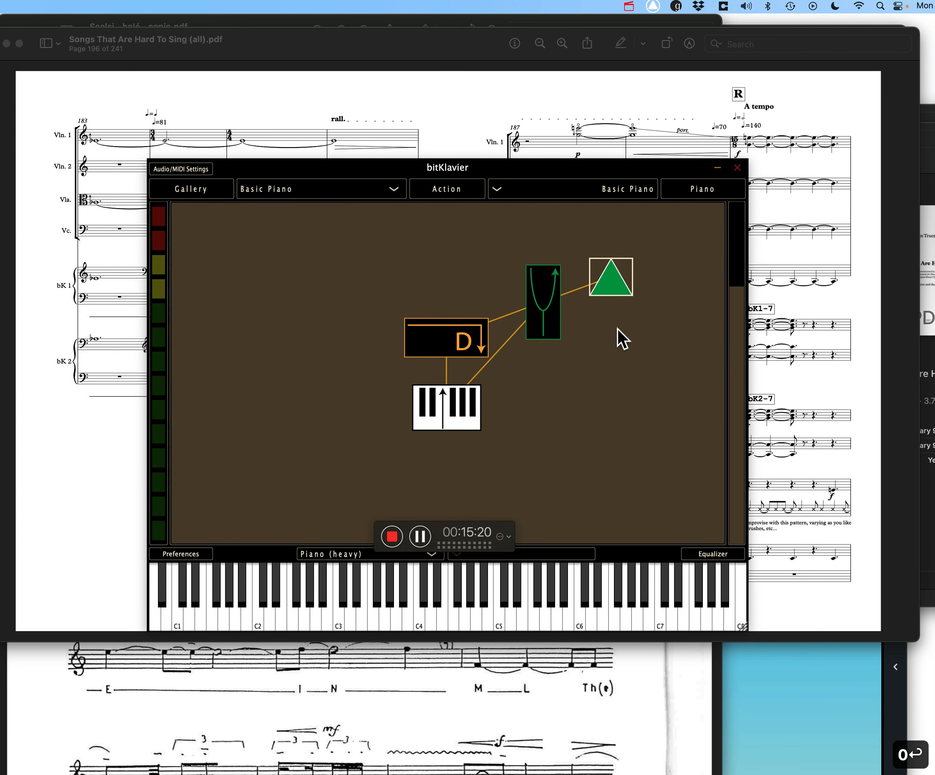
Add a second modification object below the first and connect it to the Tuning object
{"action": "left_click", "coordinate": [605, 329]}
{"action": "key", "text": "c"}
{"action": "left_click_drag", "start_coordinate": [549, 312], "coordinate": [625, 350]}
Configure the second tuning modification to set the fundamental to E and the temperament offset to -13.7 cents, and close its editor
{"action": "left_click", "coordinate": [611, 345]}
{"action": "double_click", "coordinate": [610, 345]}
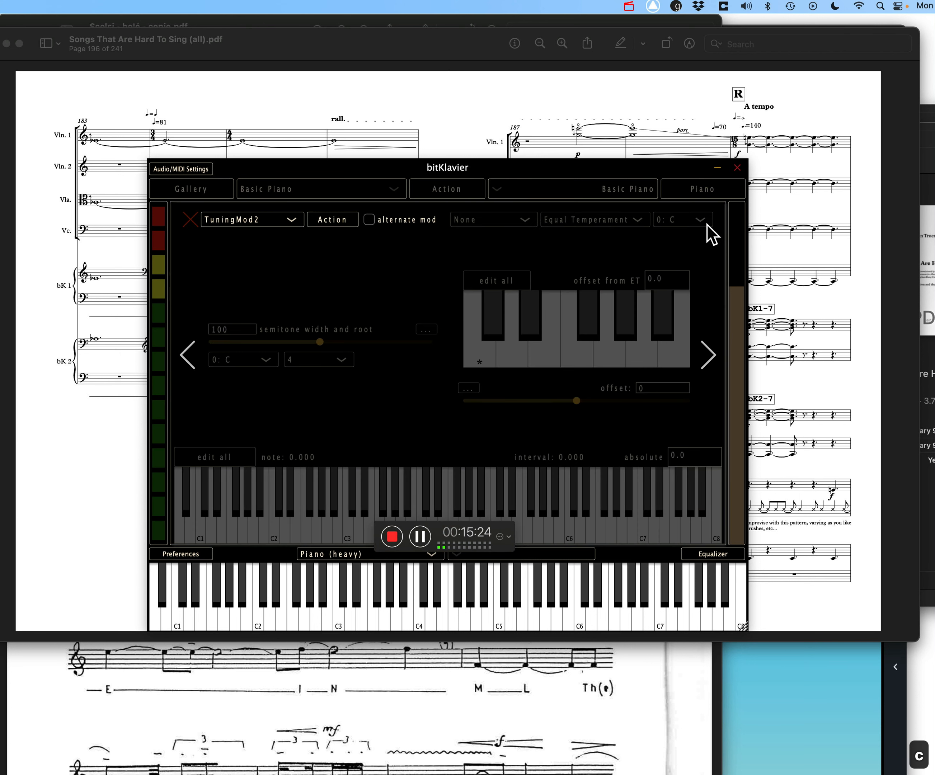
{"action": "left_click", "coordinate": [679, 219]}
{"action": "left_click", "coordinate": [694, 291]}
{"action": "left_click", "coordinate": [659, 391]}
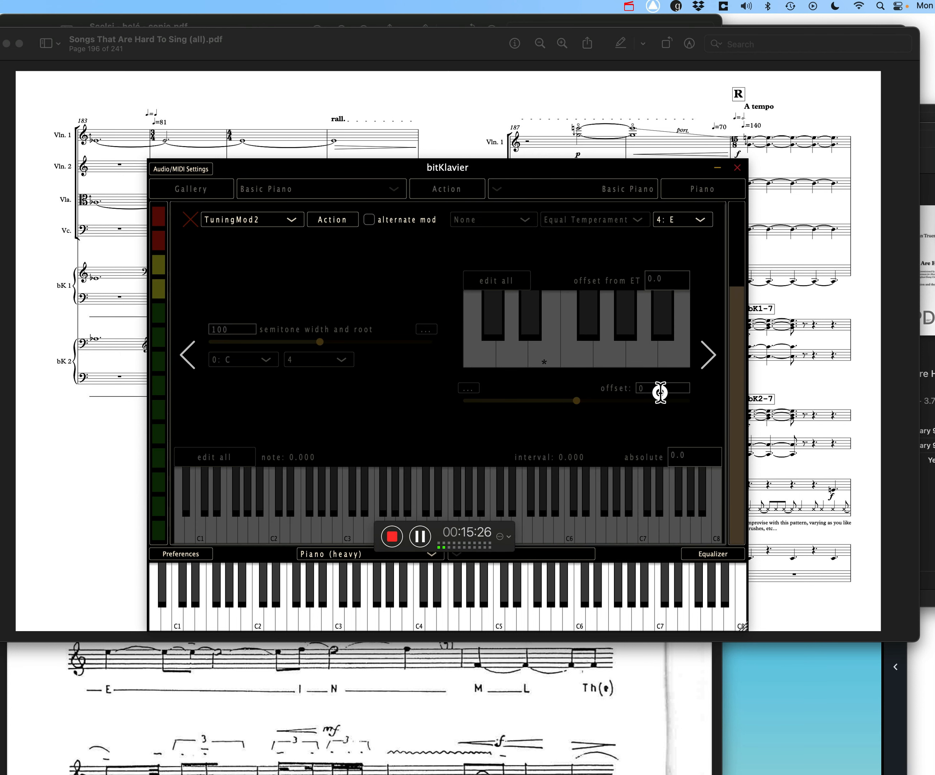
{"action": "type", "text": "-13"}
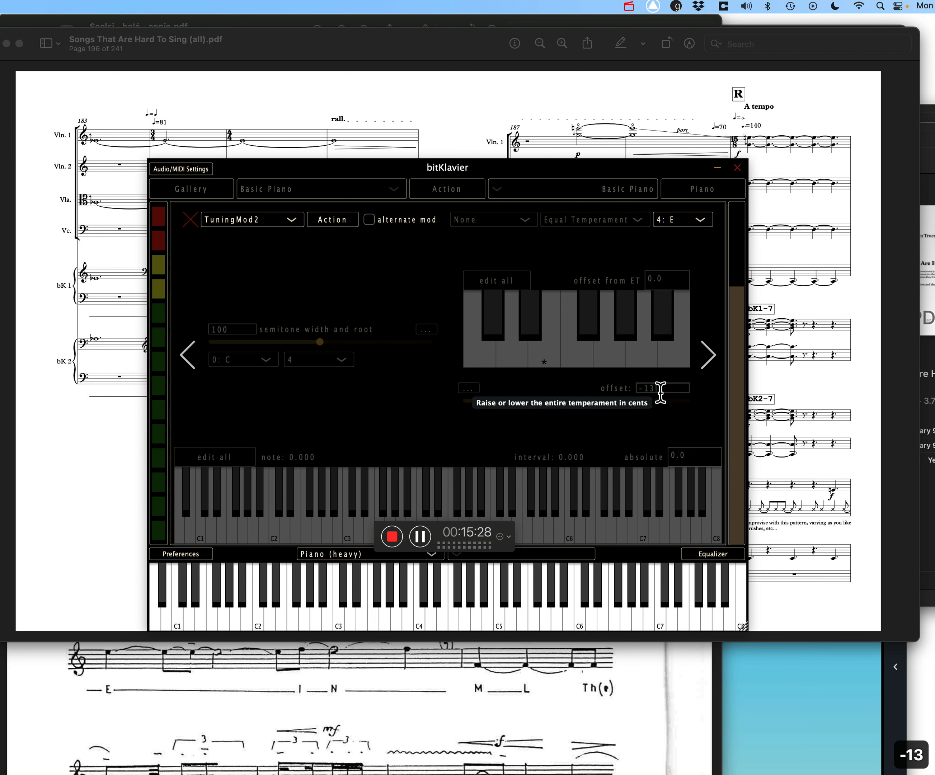
{"action": "type", "text": ".7"}
{"action": "key", "text": "Return"}
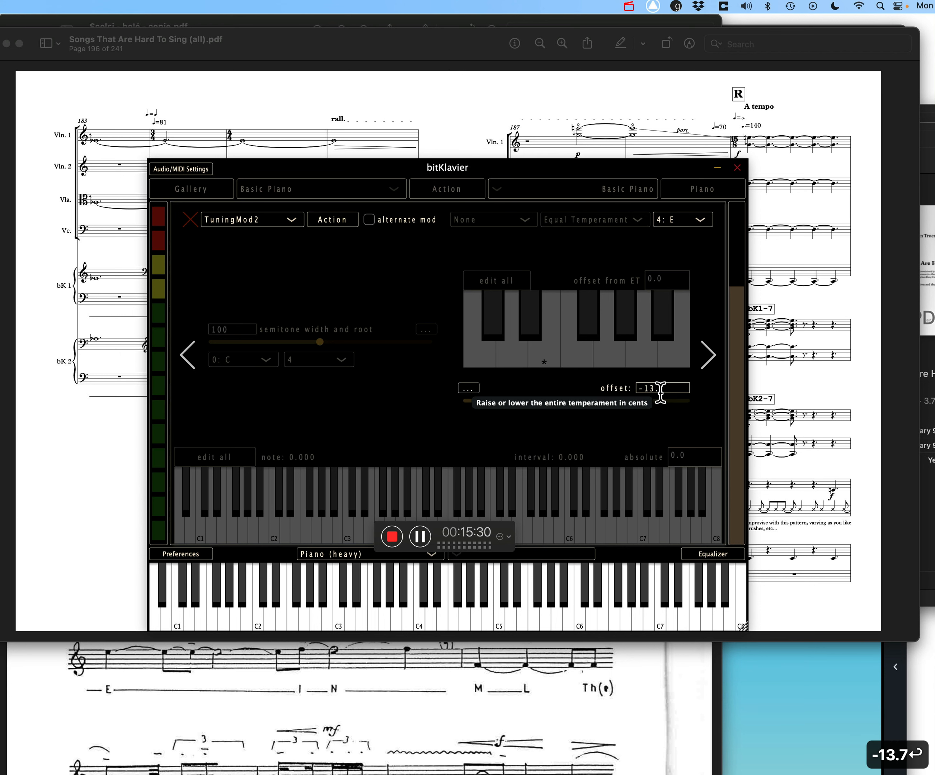
{"action": "left_click", "coordinate": [190, 219]}
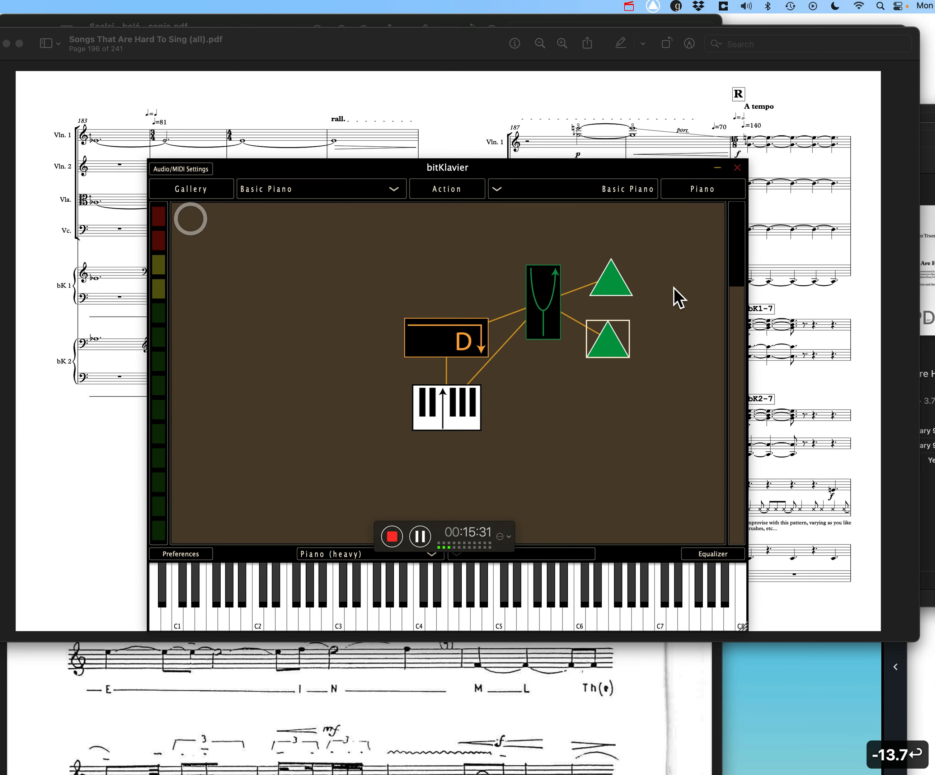
Add a keymap linked to the first tuning modification and make C1 its only trigger key
{"action": "left_click", "coordinate": [654, 276]}
{"action": "key", "text": "k"}
{"action": "left_click_drag", "start_coordinate": [687, 302], "coordinate": [607, 278]}
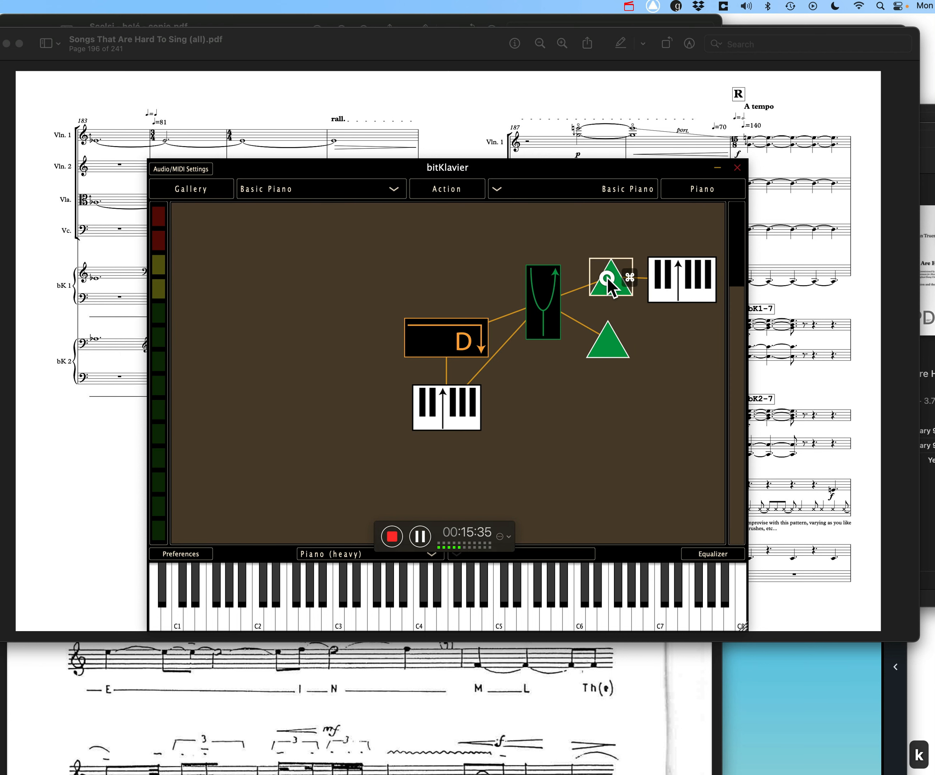
{"action": "double_click", "coordinate": [679, 282]}
{"action": "left_click", "coordinate": [209, 511]}
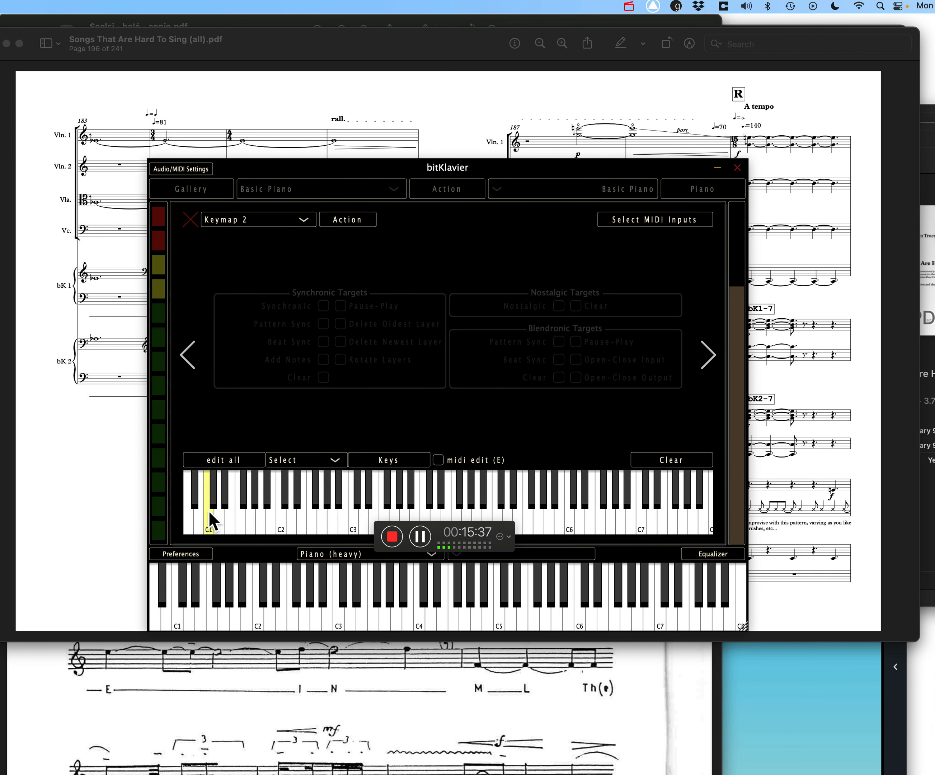
{"action": "left_click", "coordinate": [190, 219]}
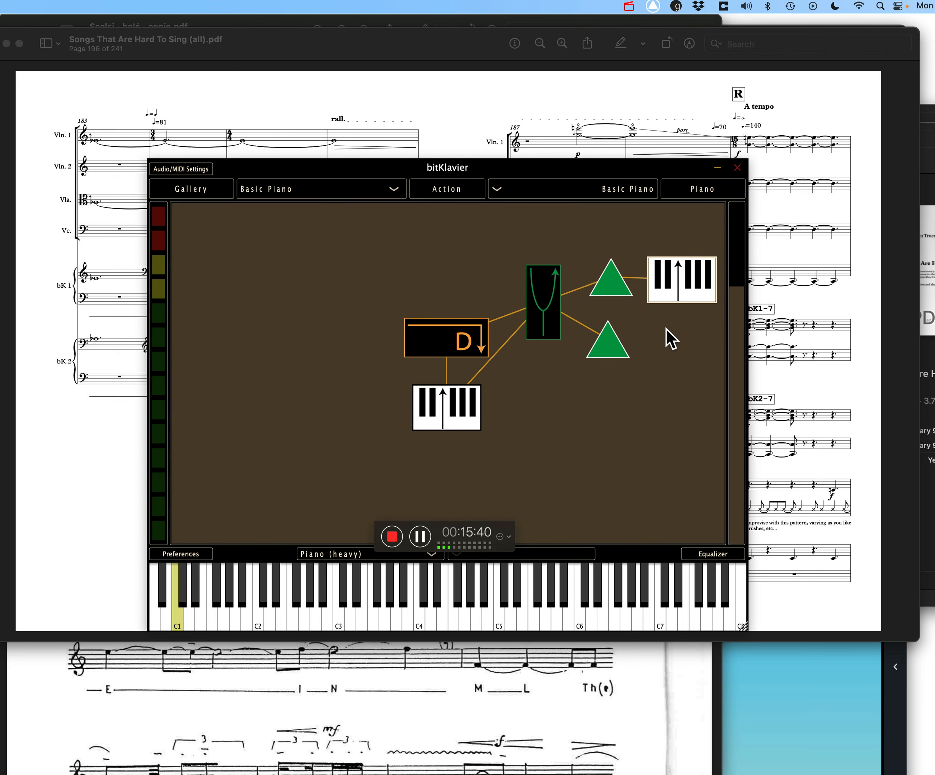
Add a keymap linked to the second tuning modification and make E1 its only trigger key
{"action": "key", "text": "k"}
{"action": "left_click_drag", "start_coordinate": [676, 350], "coordinate": [670, 347]}
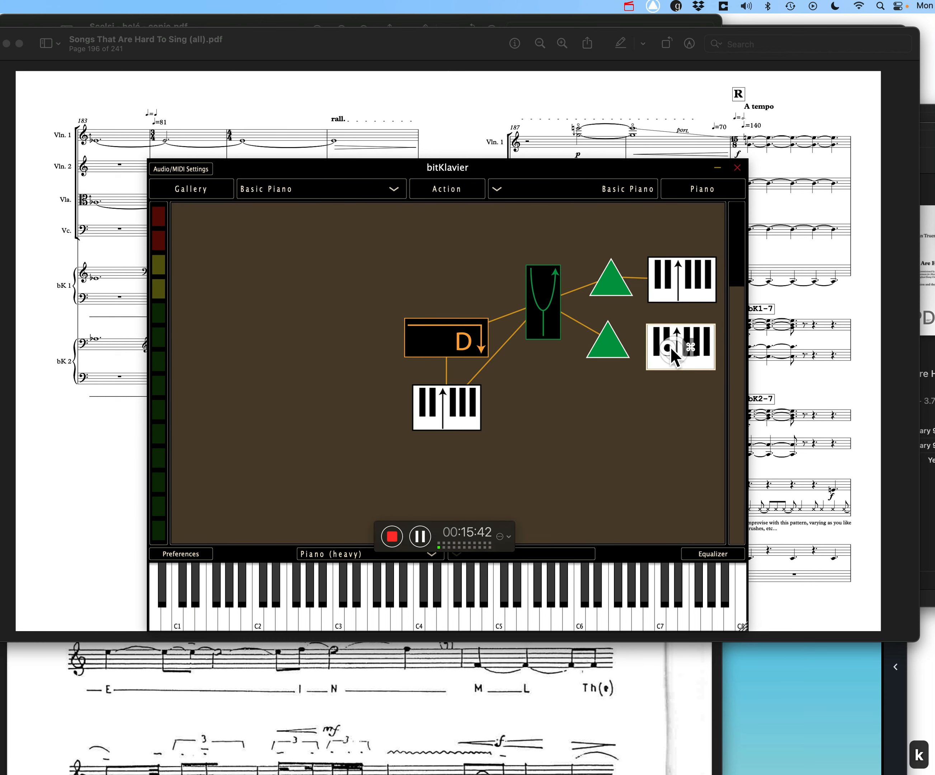
{"action": "double_click", "coordinate": [692, 356]}
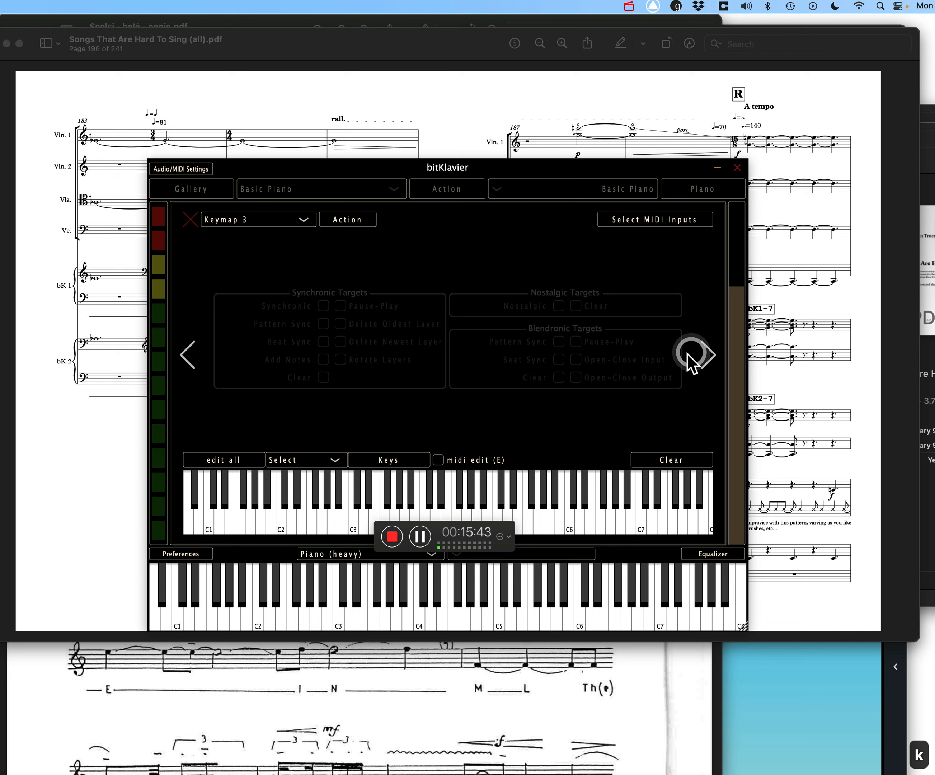
{"action": "left_click", "coordinate": [232, 525]}
{"action": "left_click", "coordinate": [193, 219]}
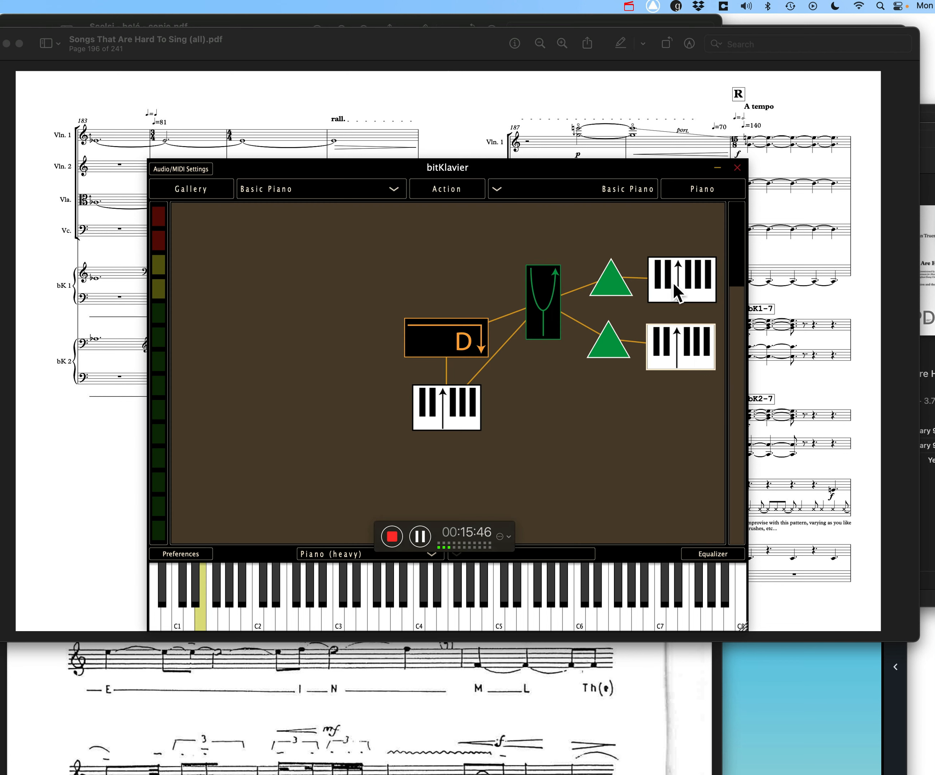
Open the Tuning editor to check the Partial temperament's fundamental and offset while playing, and close it again
{"action": "left_click", "coordinate": [552, 311]}
{"action": "double_click", "coordinate": [551, 311]}
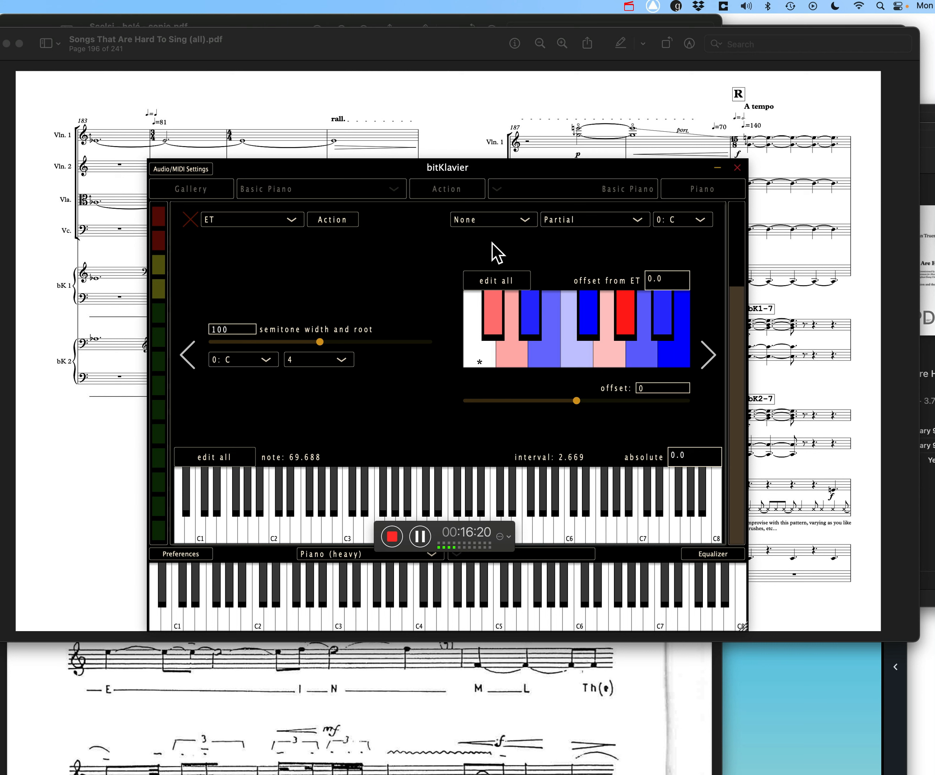
{"action": "left_click", "coordinate": [189, 220]}
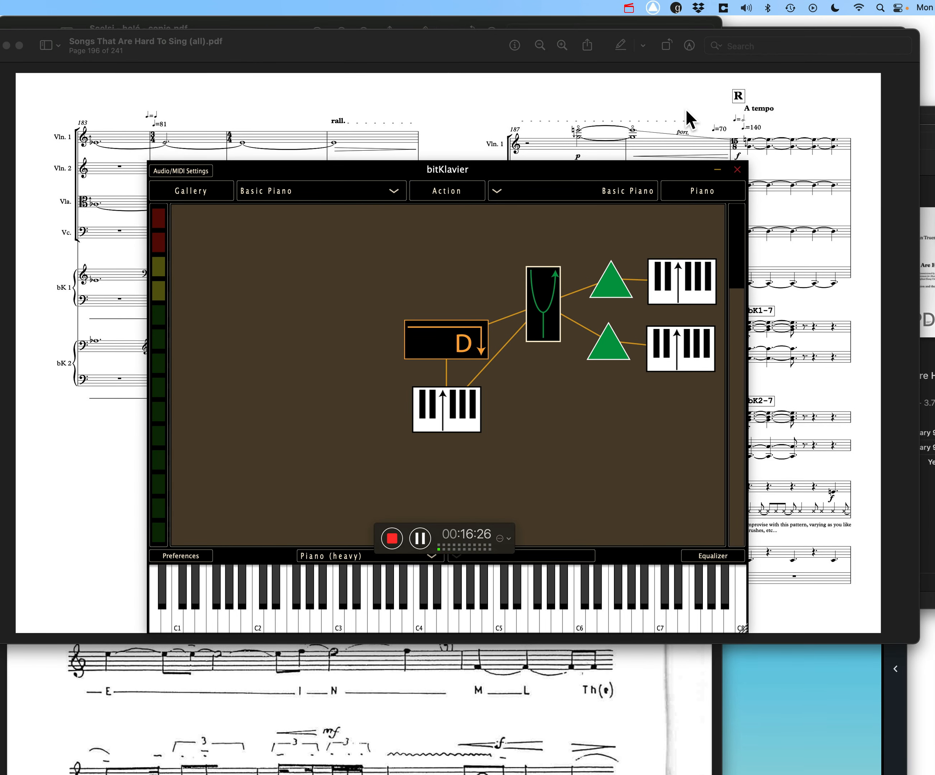
Switch to the Songs That Are Hard To Sing score in Preview and review pages 196 to 200, ending back on page 196
{"action": "left_click", "coordinate": [681, 109]}
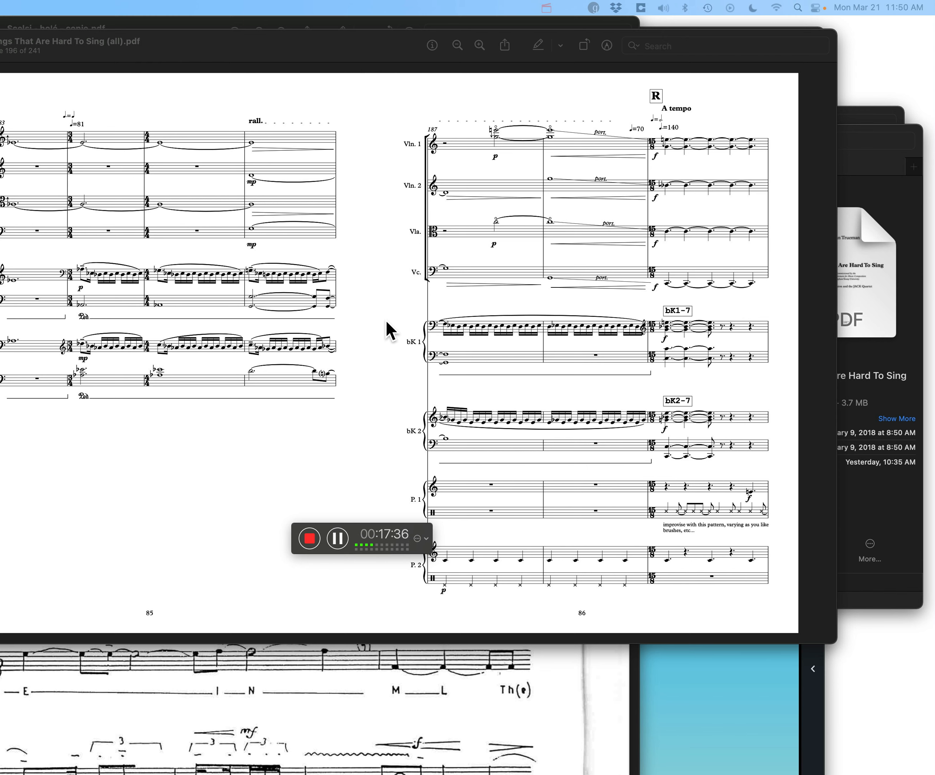
{"action": "key", "text": "Right"}
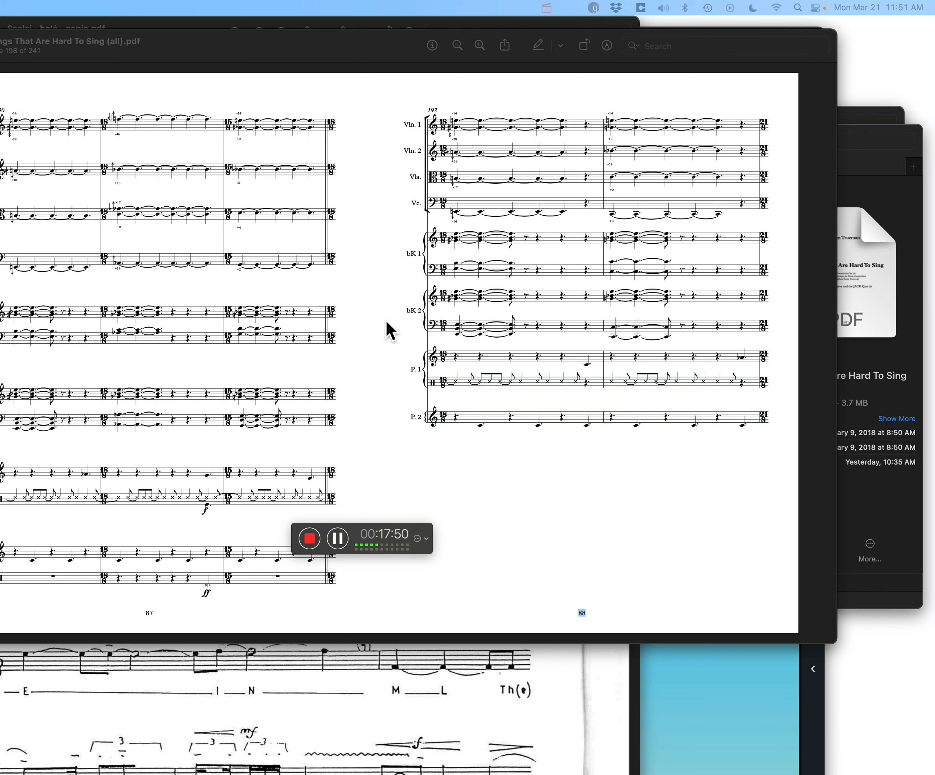
{"action": "key", "text": "Right"}
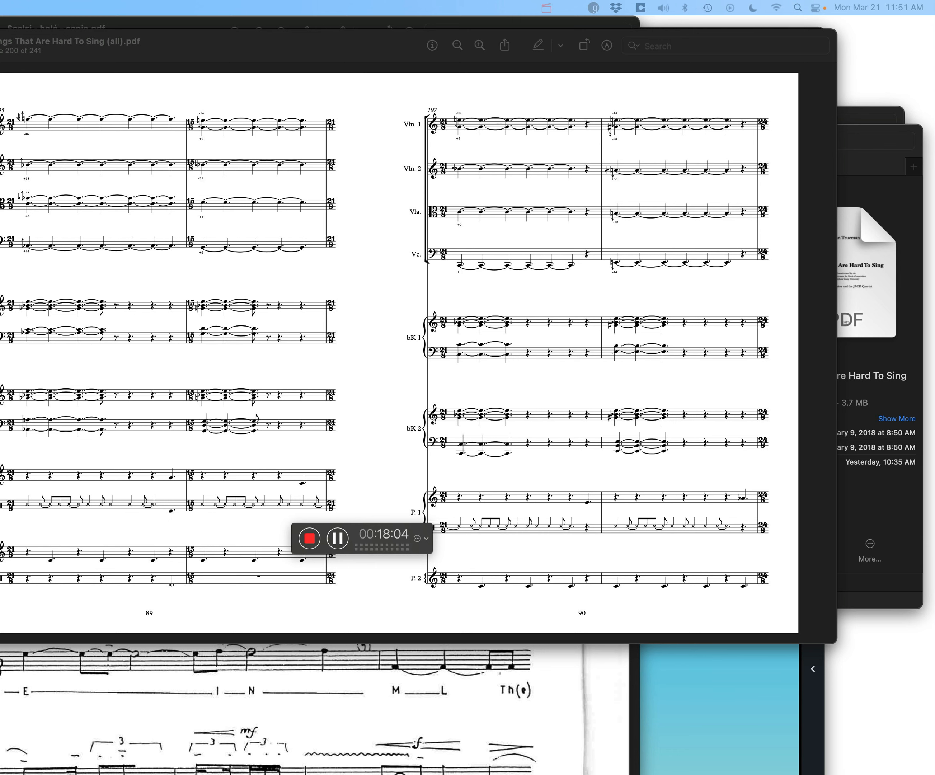
{"action": "scroll", "coordinate": [355, 318], "scroll_direction": "up", "scroll_amount": 5}
{"action": "scroll", "coordinate": [356, 317], "scroll_direction": "up", "scroll_amount": 5}
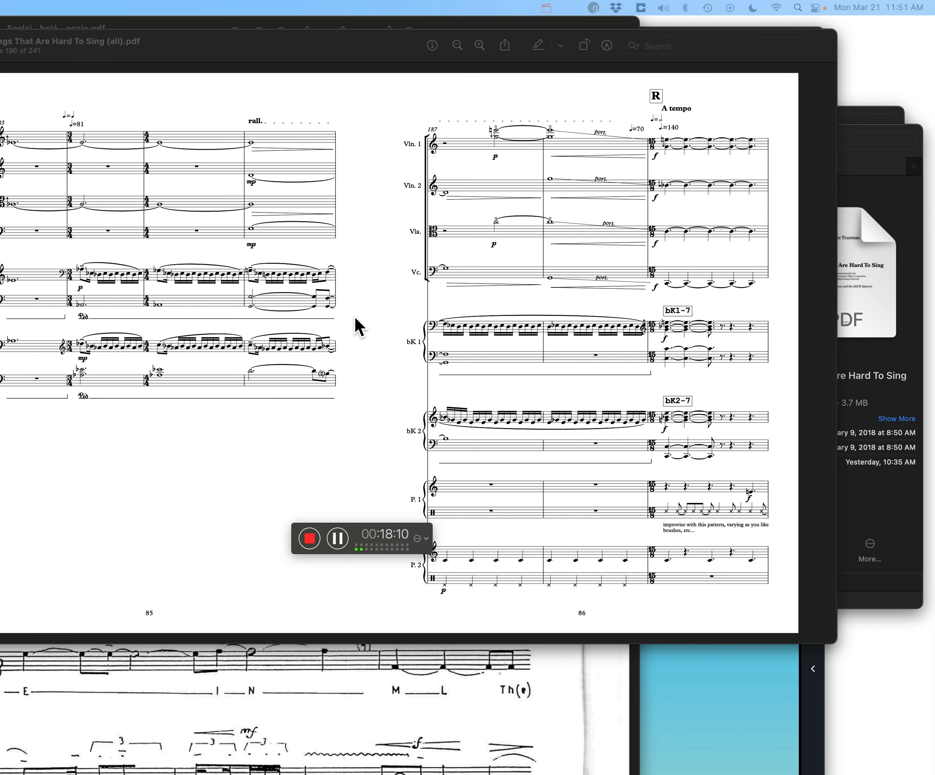
Switch back to bitKlavier and load the STAHTS-SeizingSong_demo gallery from the Tutorials collection
{"action": "key", "text": "super+Tab"}
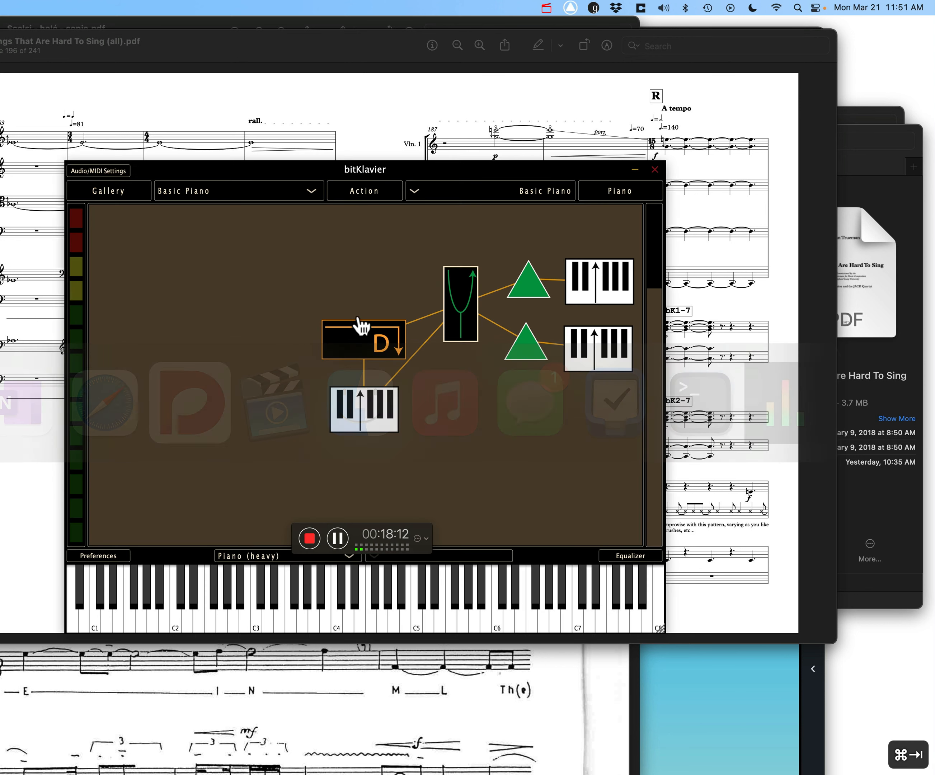
{"action": "left_click", "coordinate": [235, 192]}
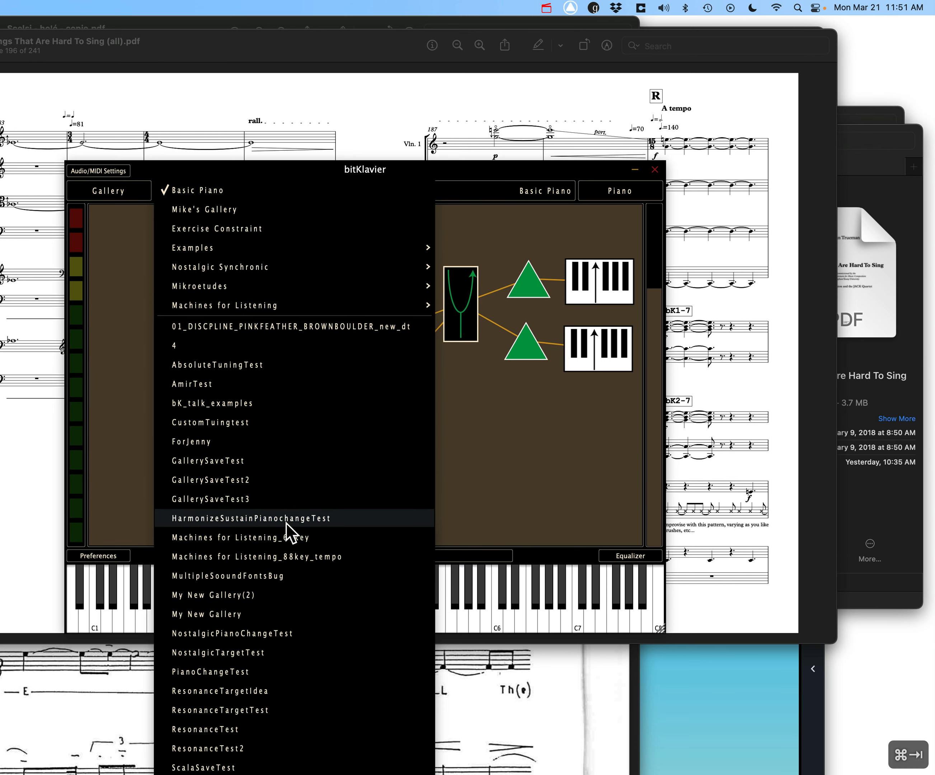
{"action": "scroll", "coordinate": [286, 523], "scroll_direction": "down", "scroll_amount": 10}
{"action": "mouse_move", "coordinate": [286, 523]}
{"action": "mouse_move", "coordinate": [420, 743]}
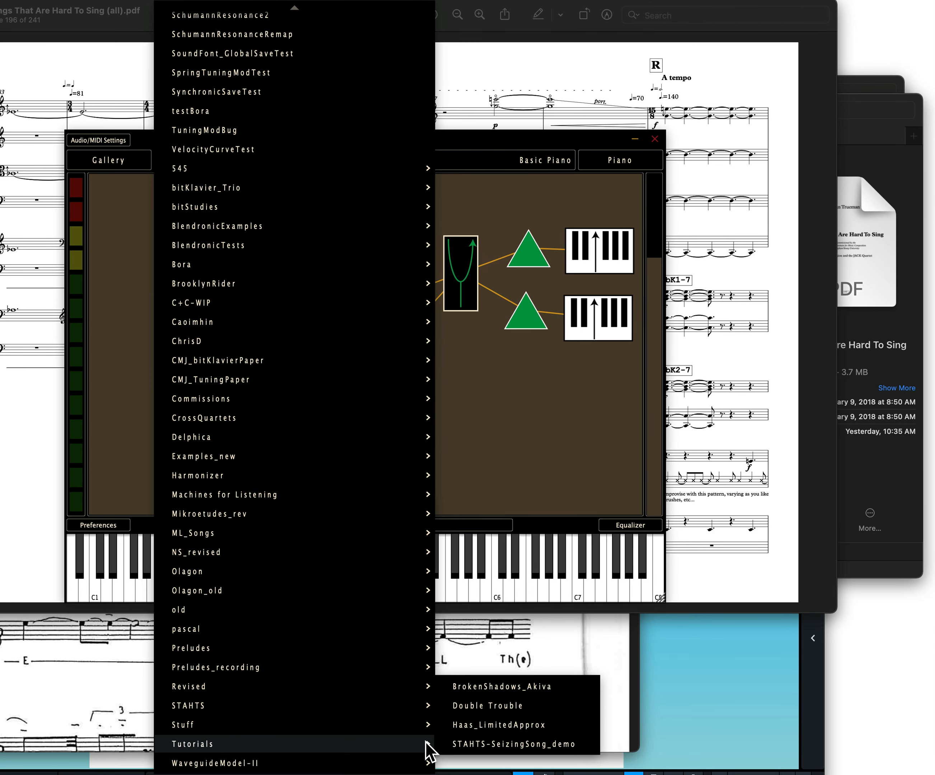
{"action": "left_click", "coordinate": [497, 743]}
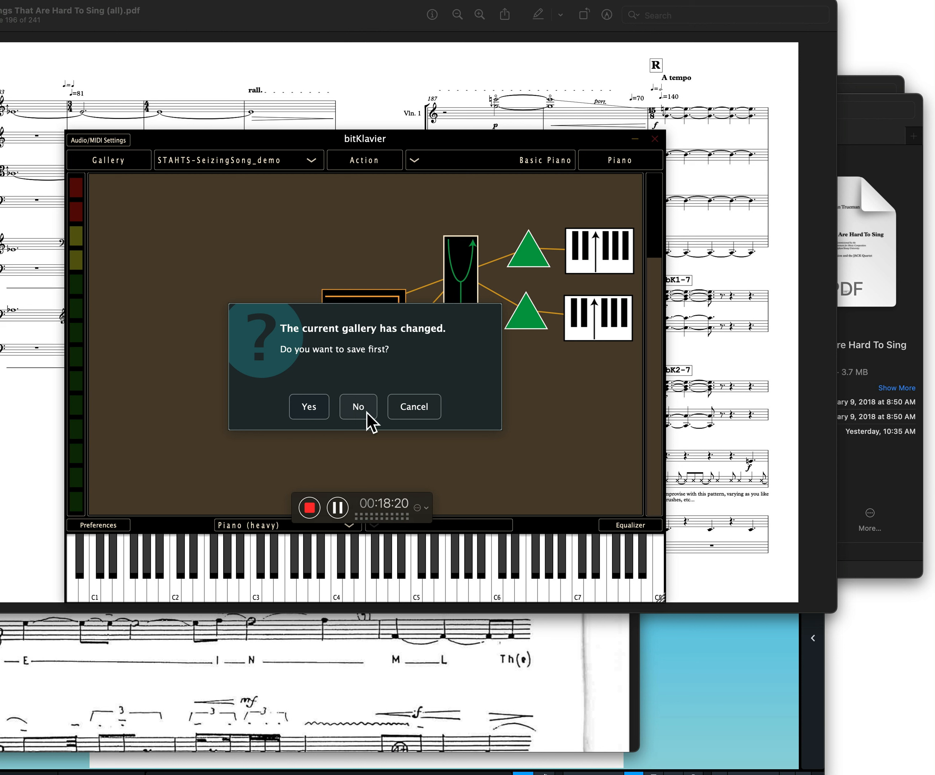
Save the changed gallery under the name MovableFundamentalOffsetDemo before the new one loads
{"action": "left_click", "coordinate": [310, 407]}
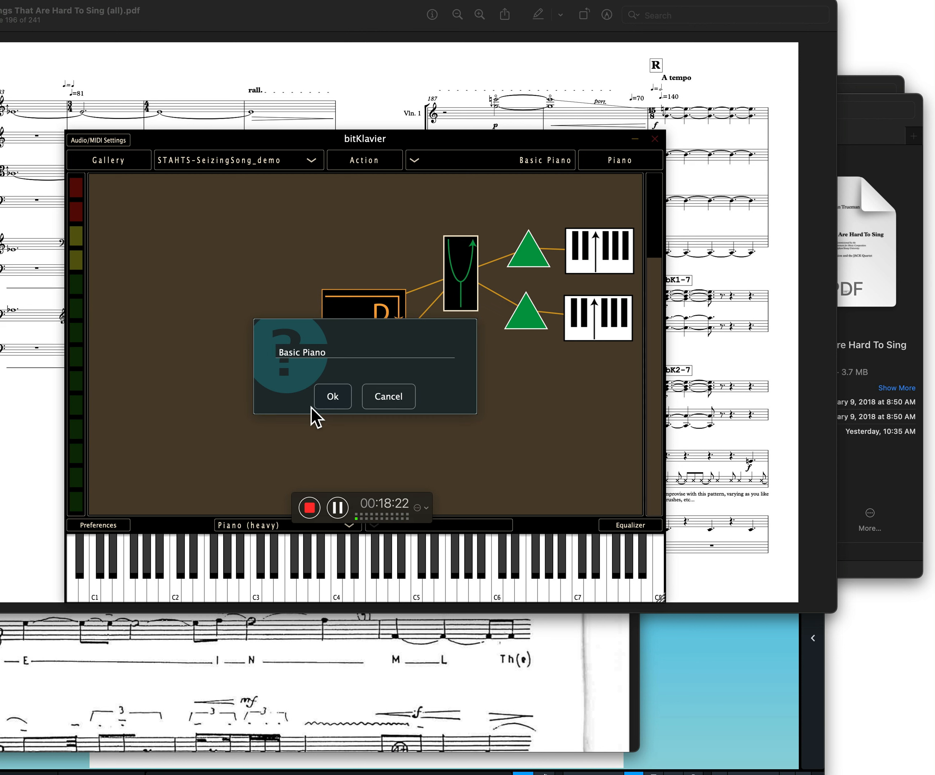
{"action": "left_click_drag", "start_coordinate": [337, 358], "coordinate": [263, 346]}
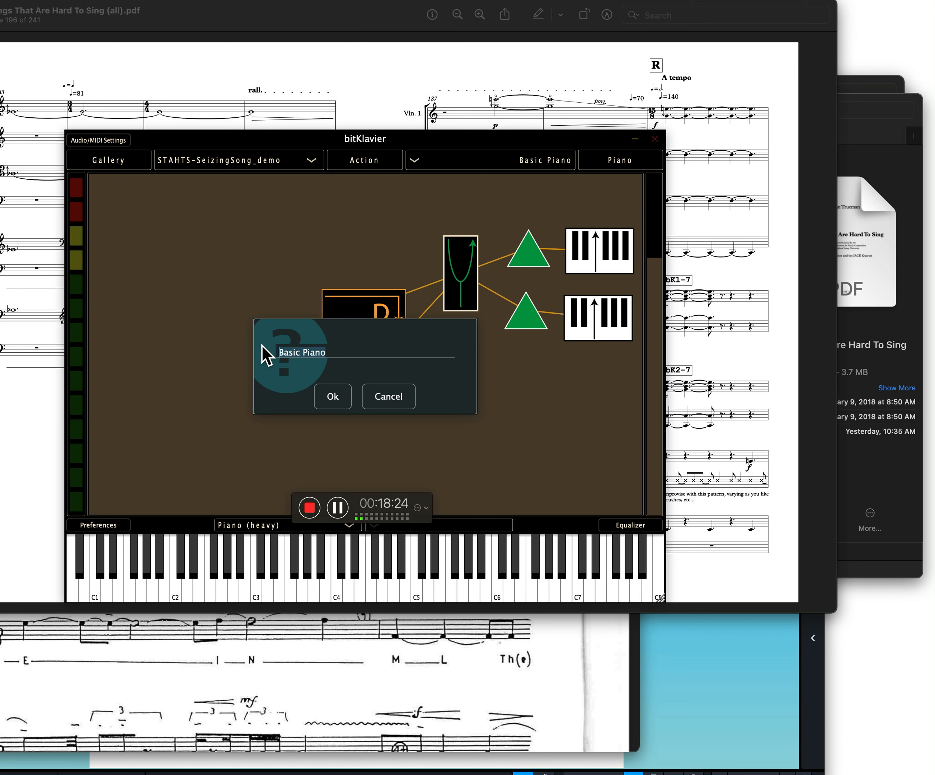
{"action": "type", "text": "Mo"}
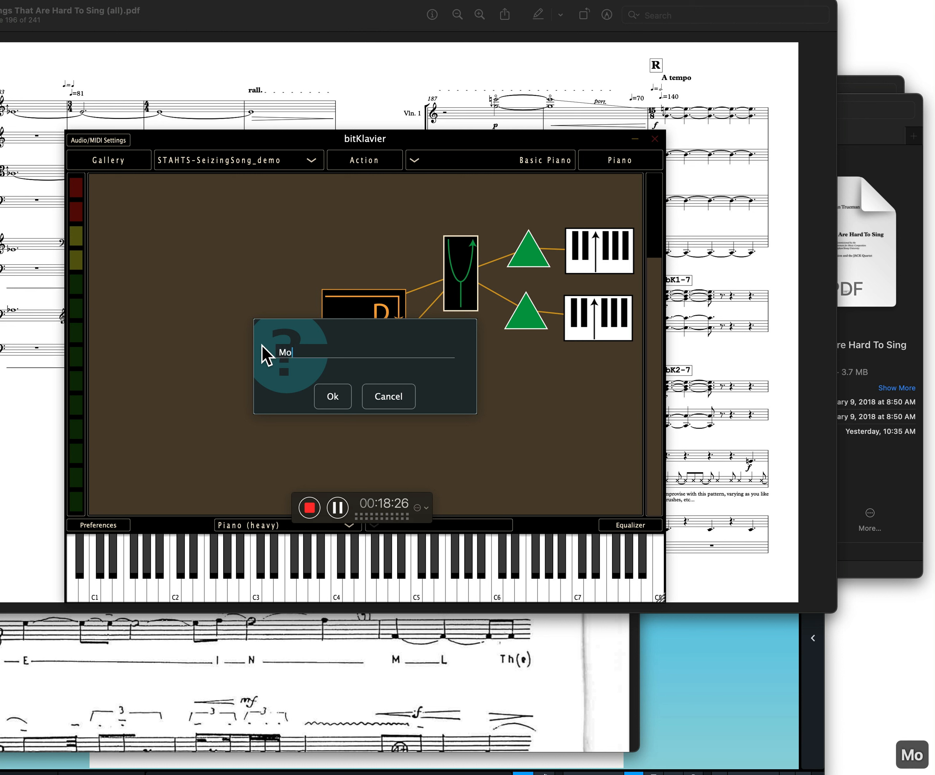
{"action": "type", "text": "vableFunda"}
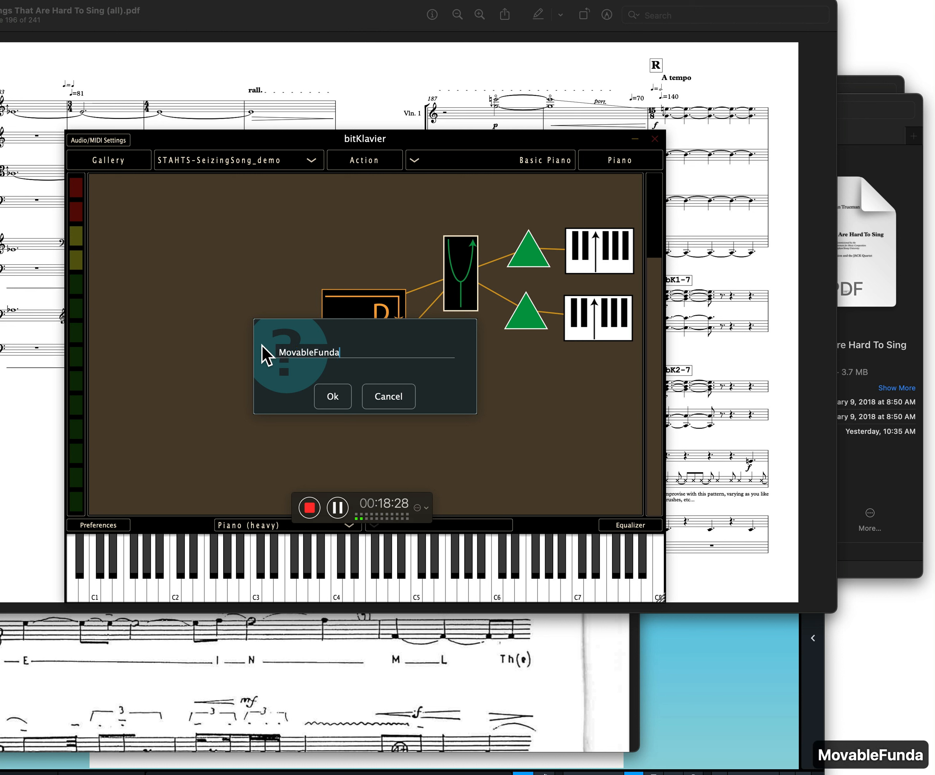
{"action": "type", "text": "mentalOffsetDemo"}
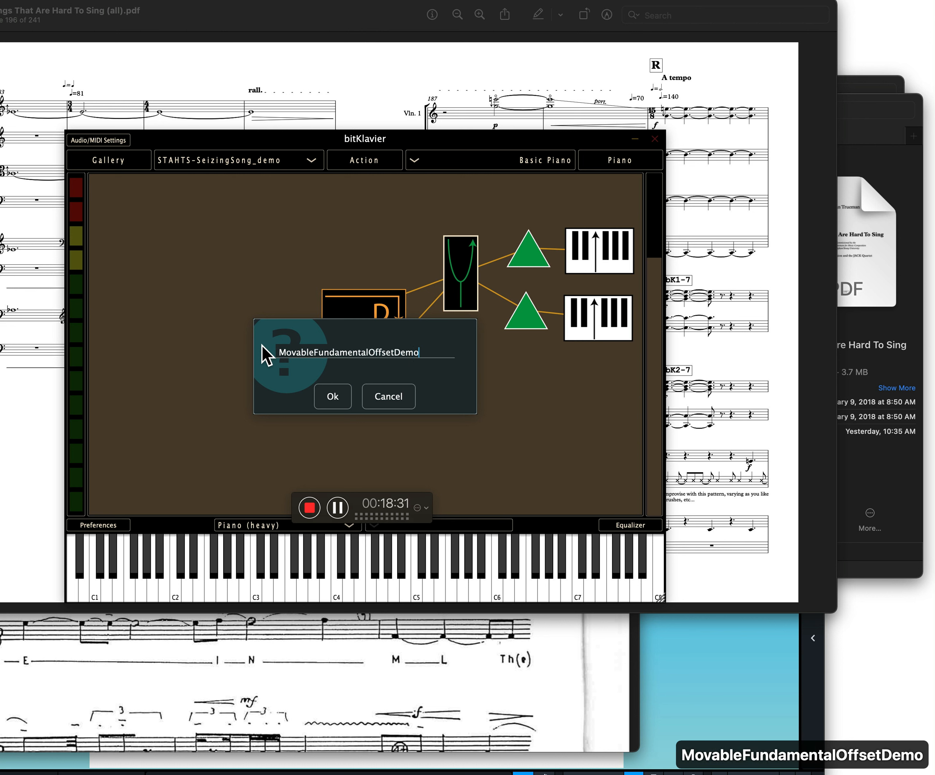
{"action": "key", "text": "Return"}
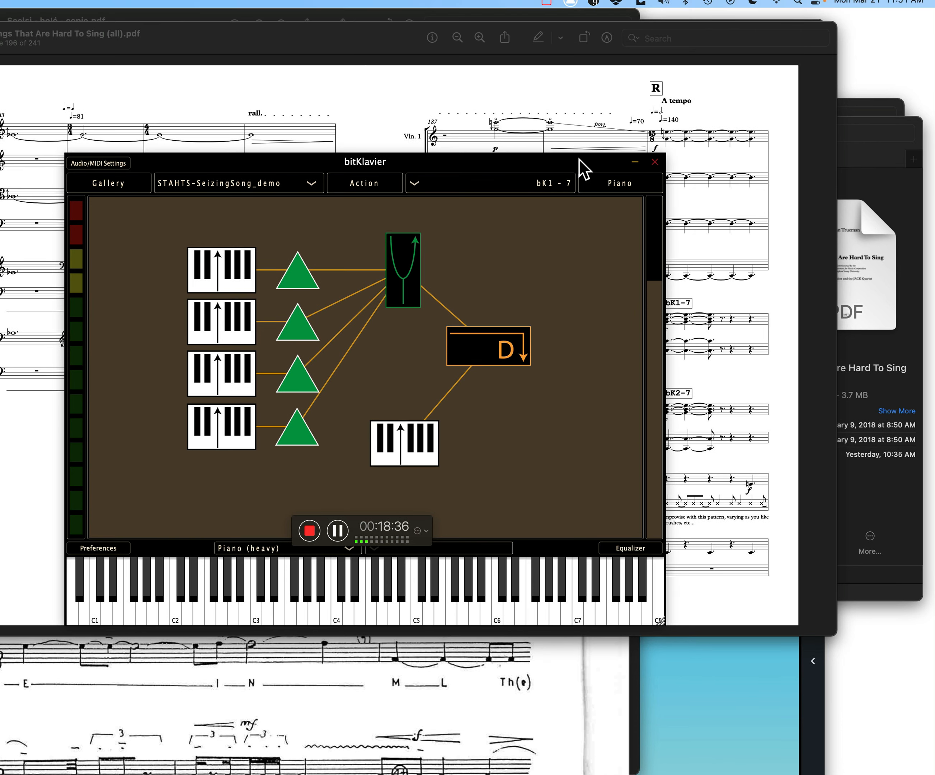
Shrink the bitKlavier window and move it over the lower staves so the string parts of the score stay readable
{"action": "left_click_drag", "start_coordinate": [579, 159], "coordinate": [613, 166]}
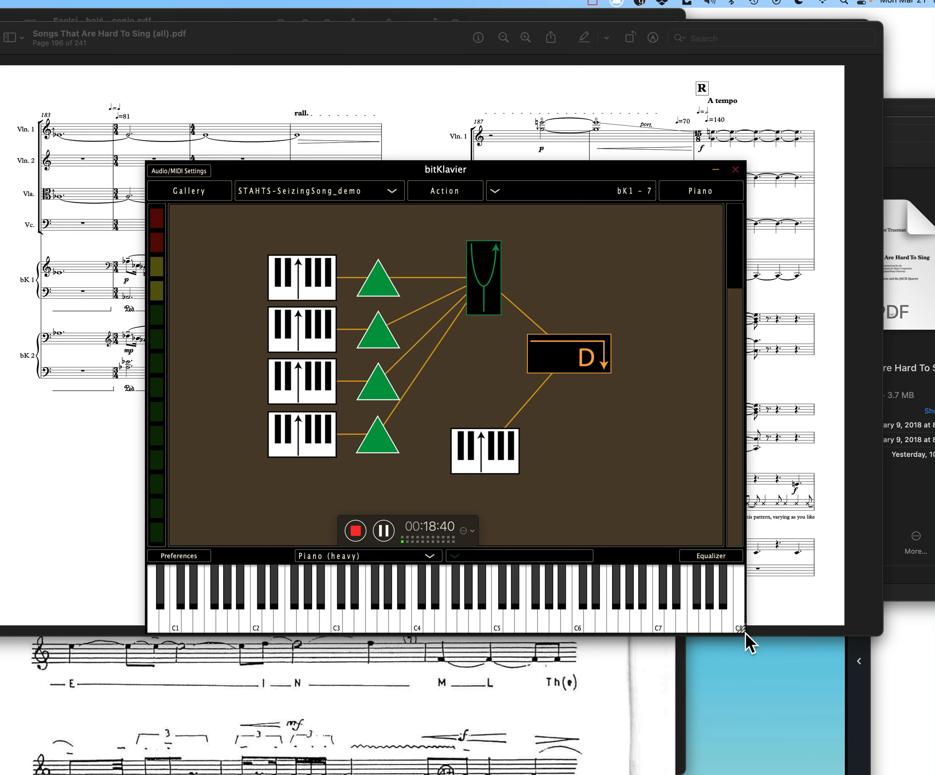
{"action": "left_click_drag", "start_coordinate": [737, 628], "coordinate": [568, 480]}
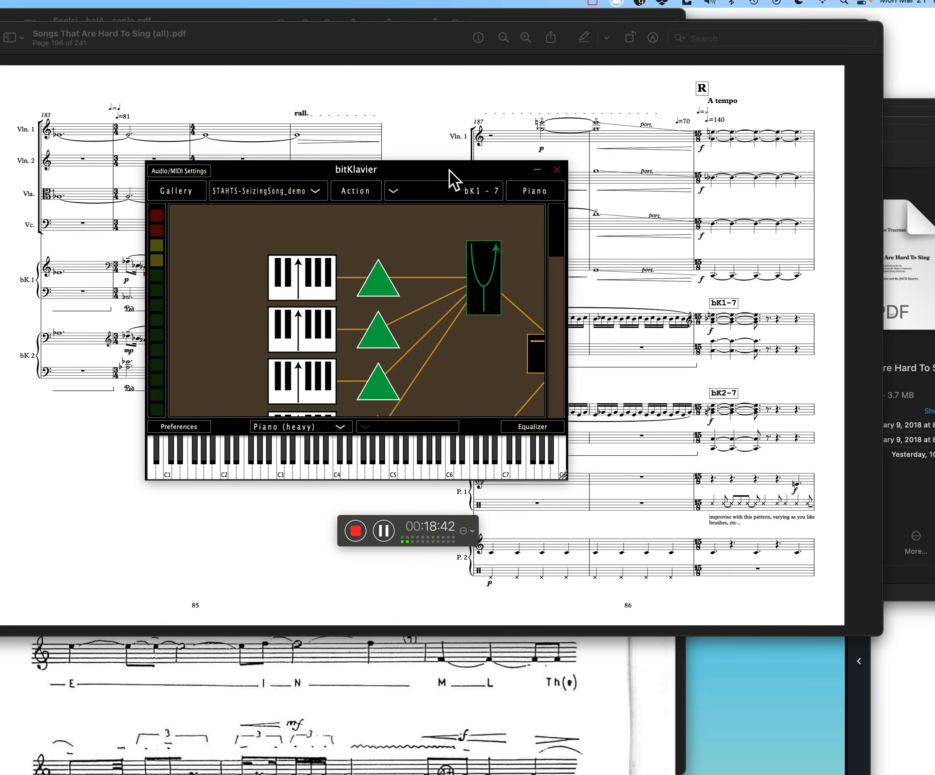
{"action": "left_click_drag", "start_coordinate": [446, 175], "coordinate": [750, 391]}
Open the Tuning editor alongside the score and advance the score from page 196 to page 198
{"action": "double_click", "coordinate": [788, 498]}
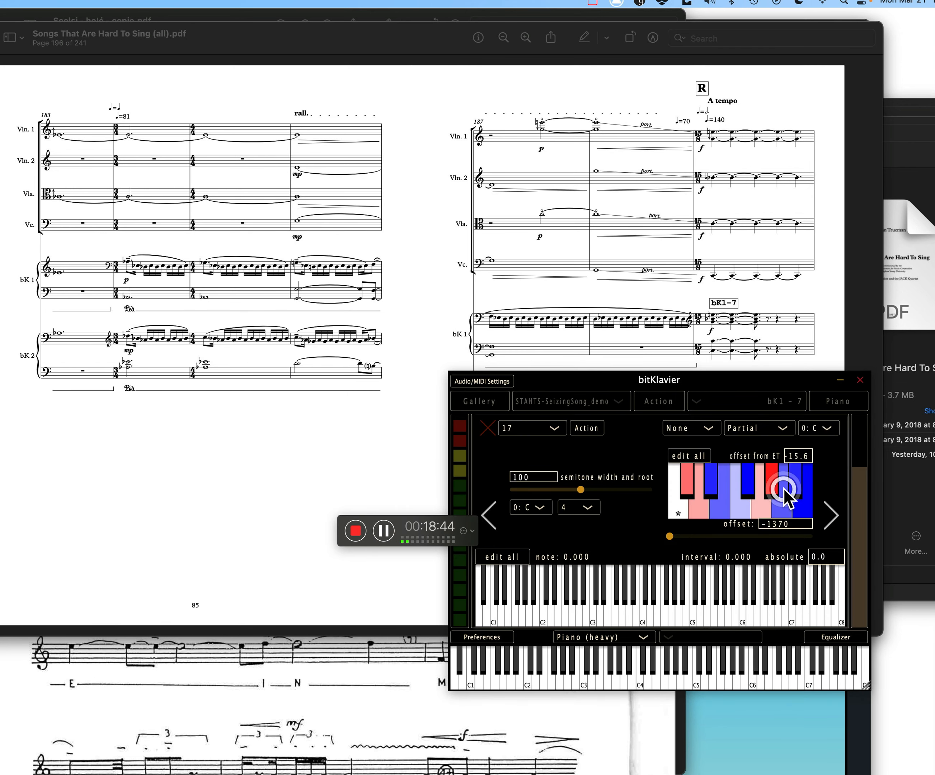
{"action": "left_click_drag", "start_coordinate": [771, 378], "coordinate": [741, 374]}
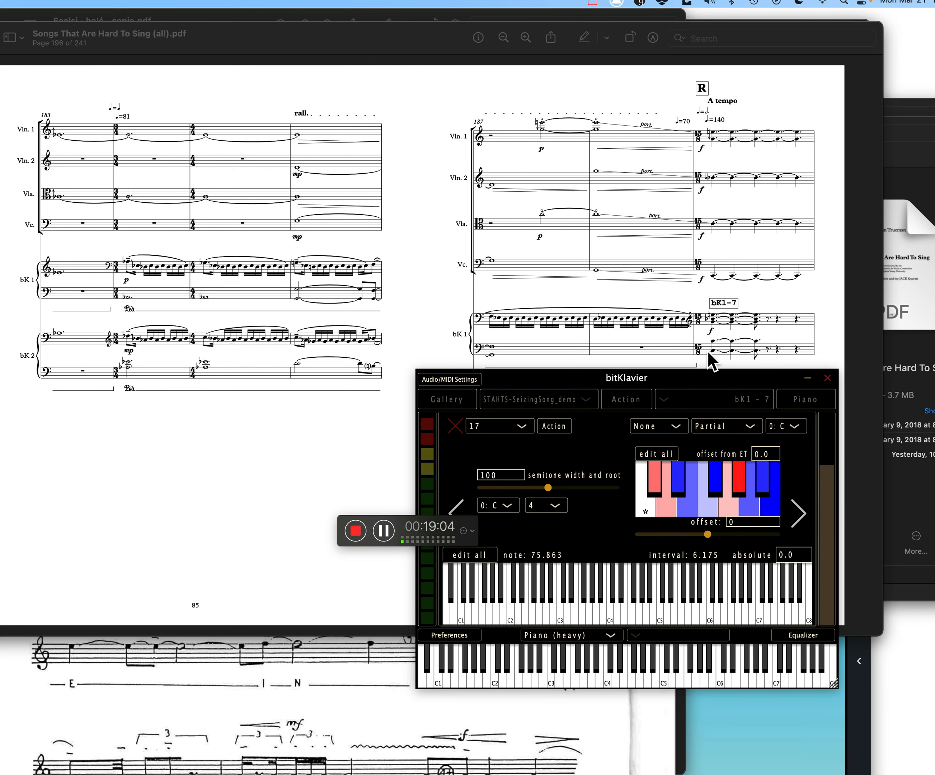
{"action": "key", "text": "Right"}
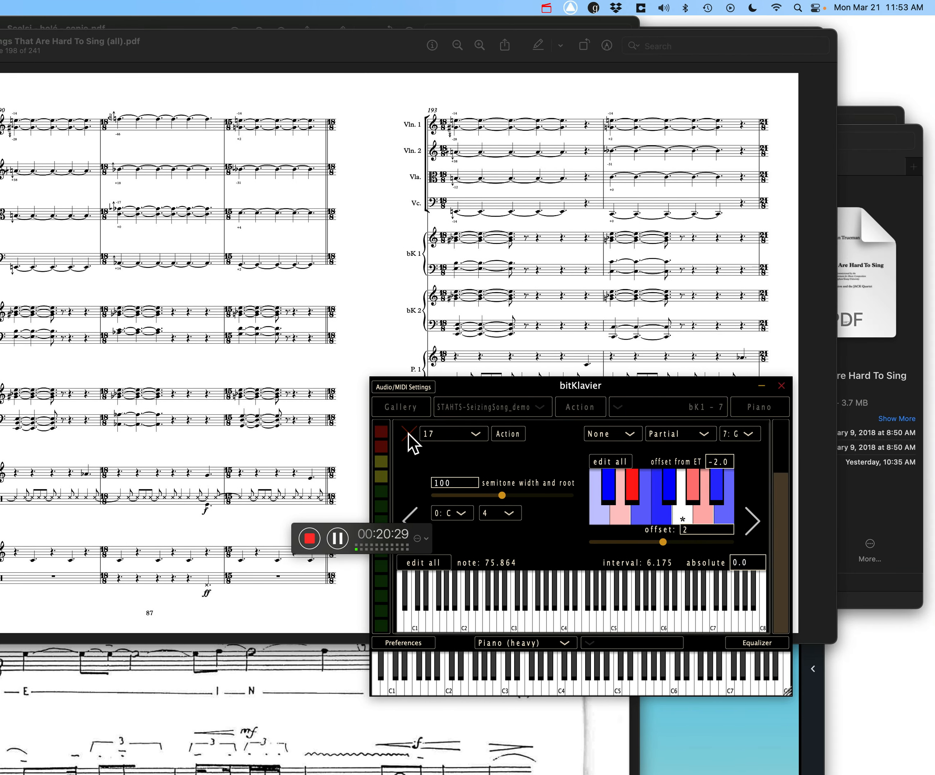
Close the Tuning editor and reposition and enlarge the bitKlavier window until the whole bK1 - 7 patch fits
{"action": "left_click", "coordinate": [408, 433]}
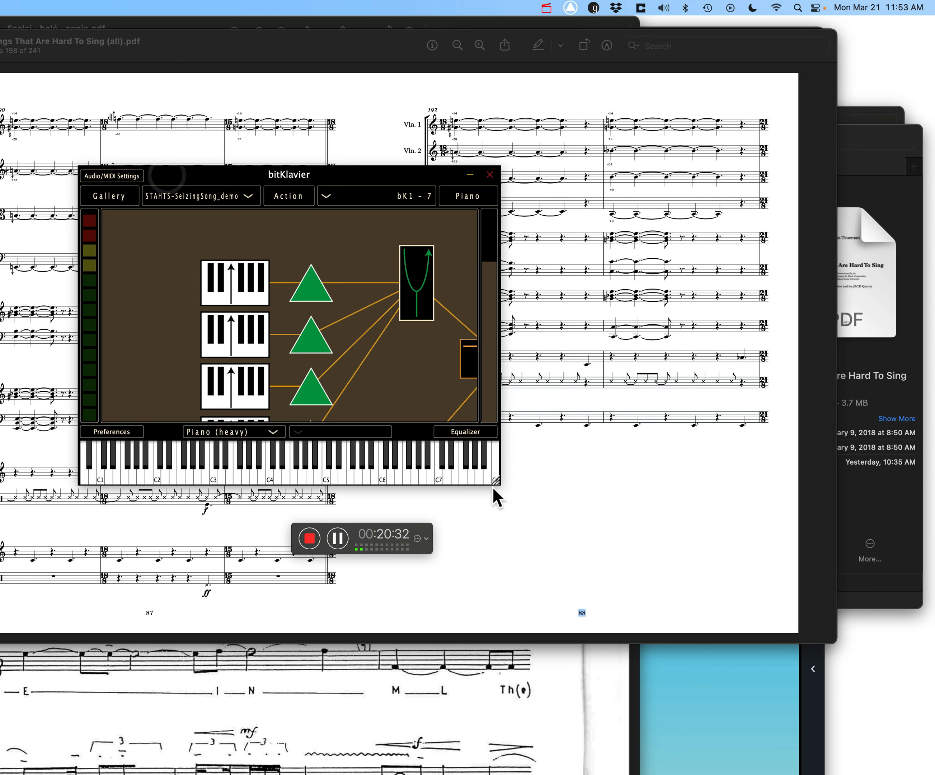
{"action": "left_click_drag", "start_coordinate": [496, 482], "coordinate": [652, 645]}
{"action": "left_click", "coordinate": [345, 246]}
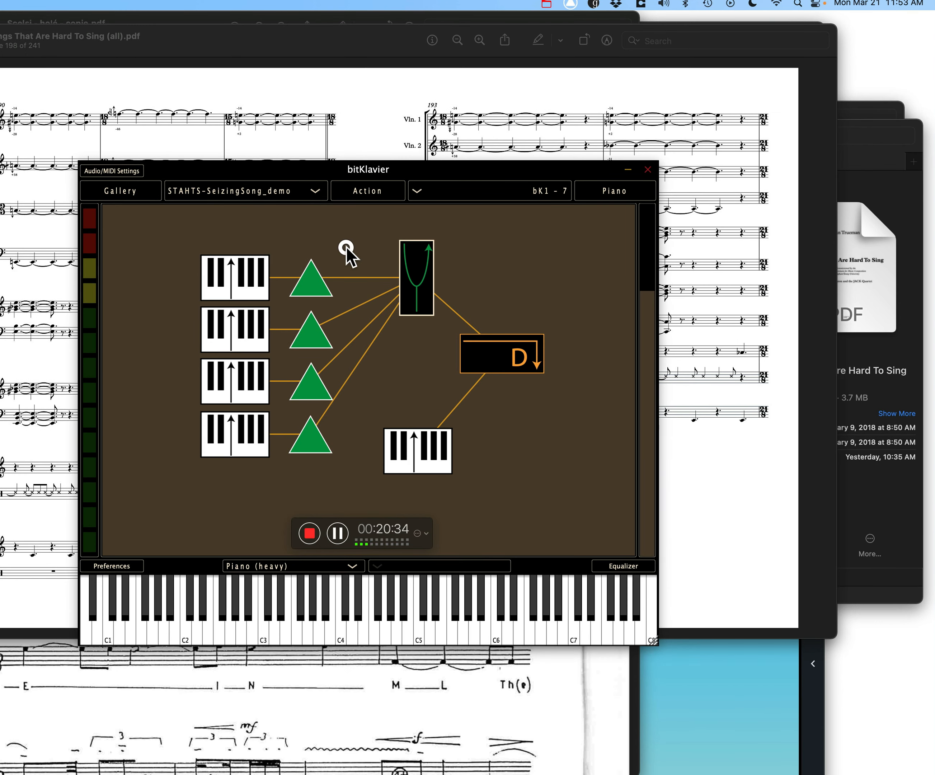
Select each of the four keymaps linked to the tuning modifications in turn, from first to last and back
{"action": "left_click", "coordinate": [245, 270]}
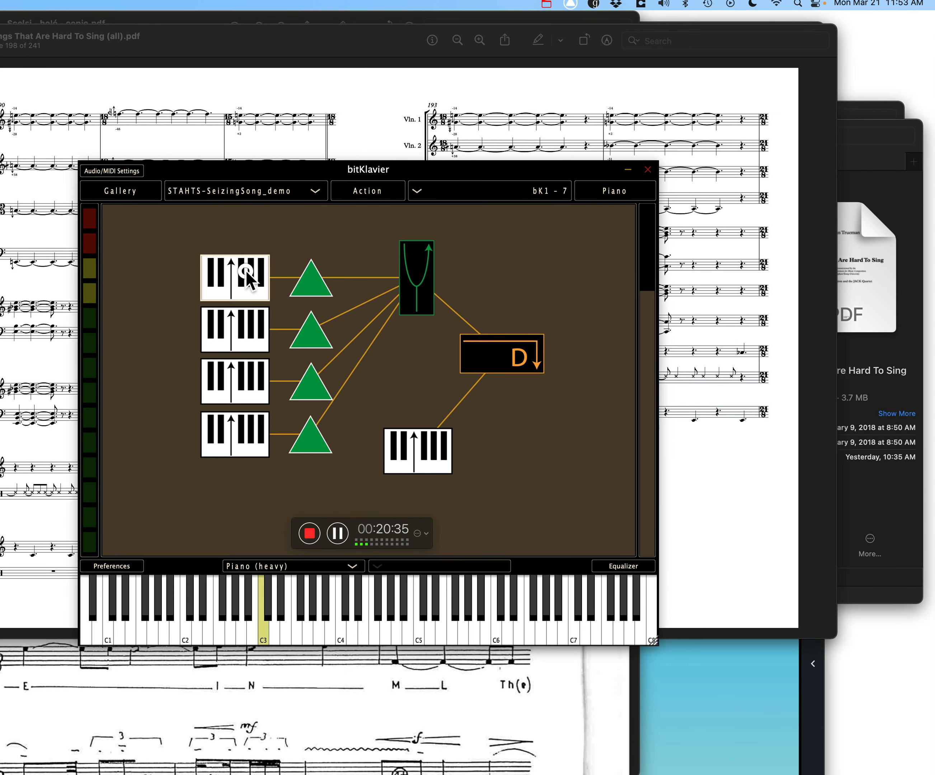
{"action": "left_click", "coordinate": [254, 318]}
{"action": "left_click", "coordinate": [250, 380]}
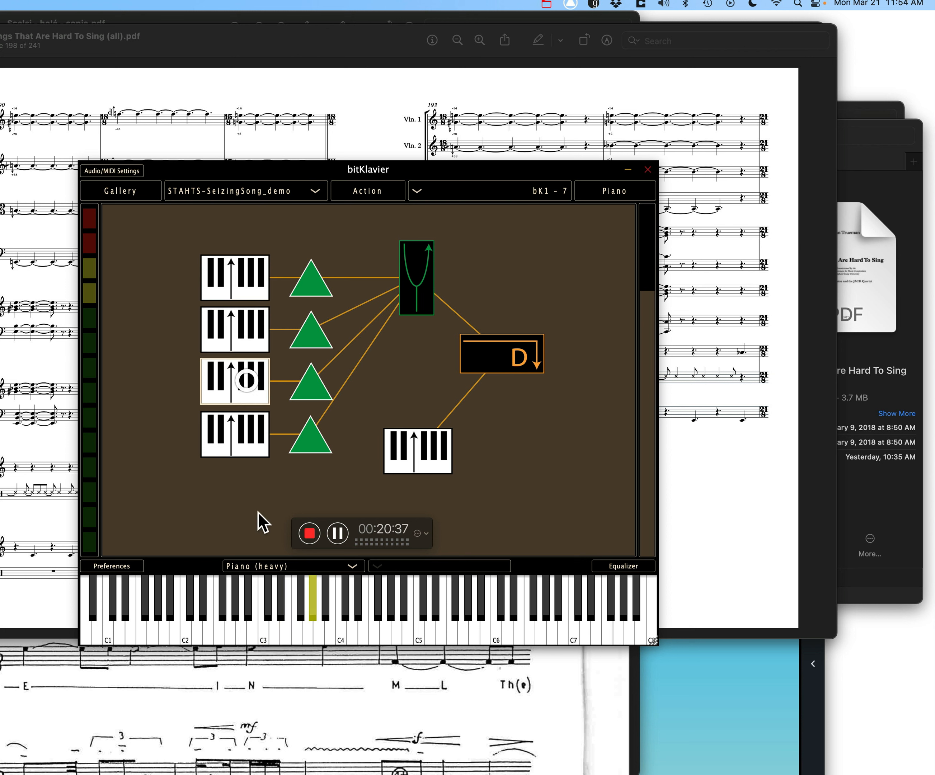
{"action": "left_click", "coordinate": [246, 456]}
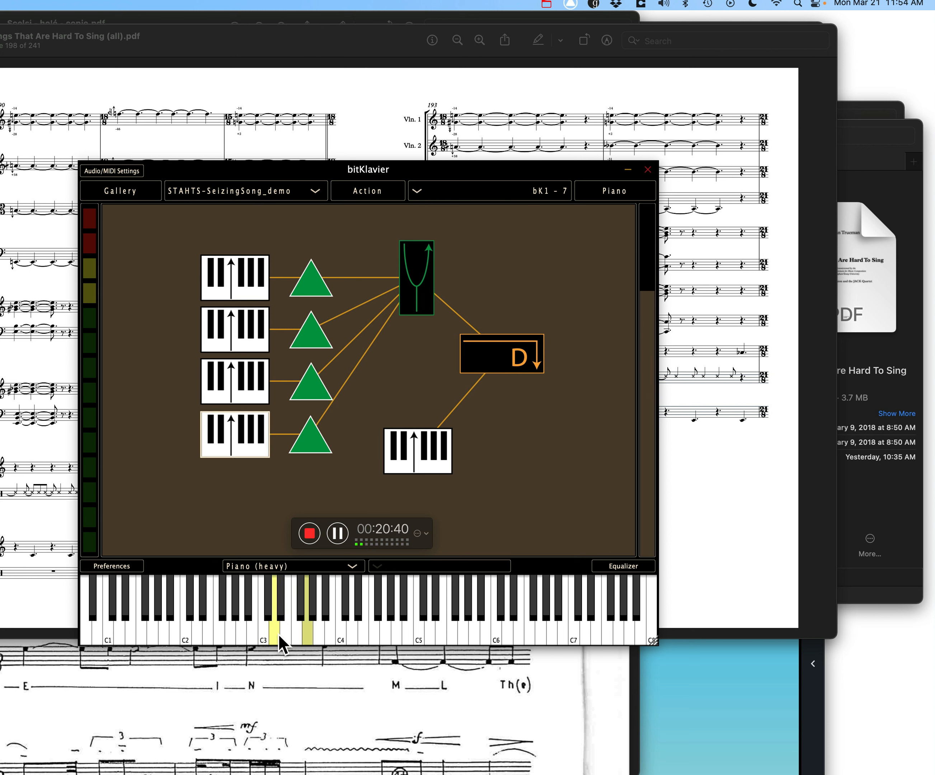
{"action": "left_click", "coordinate": [237, 394]}
{"action": "left_click", "coordinate": [249, 328]}
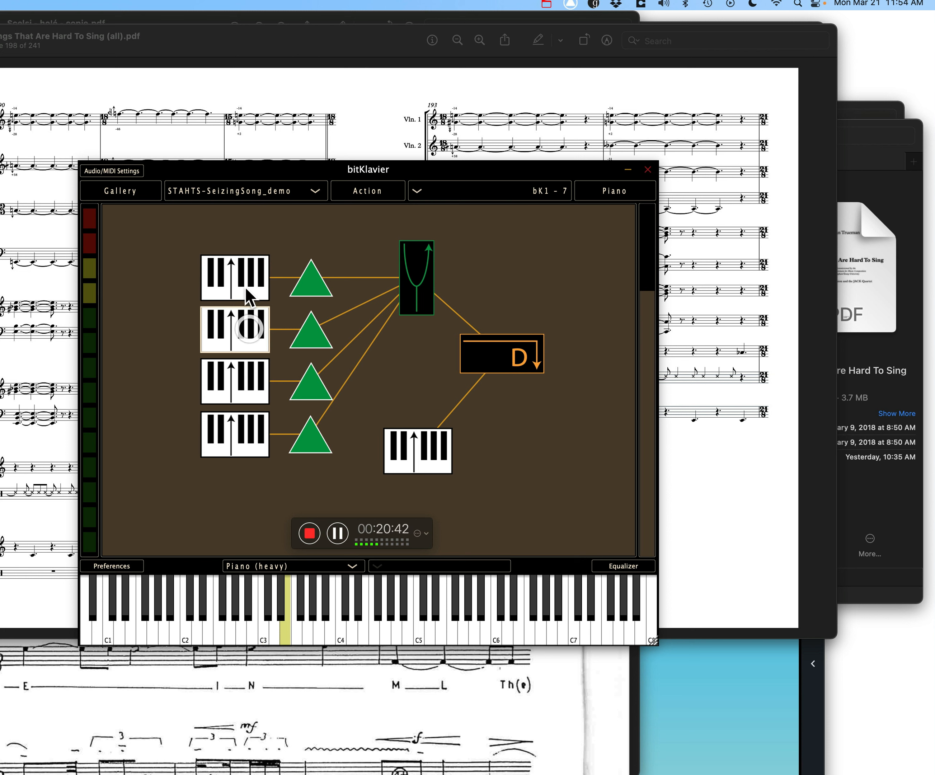
{"action": "left_click", "coordinate": [245, 287]}
Inspect the fundamental and offset of the first and second tuning modifications, closing each editor after viewing
{"action": "double_click", "coordinate": [311, 283]}
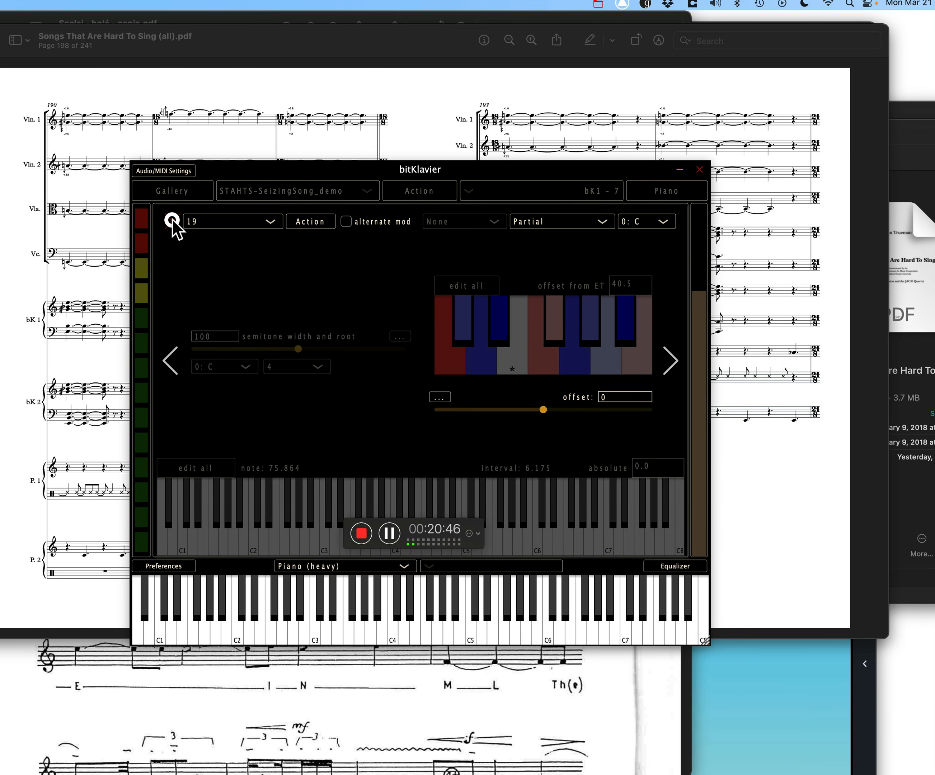
{"action": "left_click", "coordinate": [120, 222]}
{"action": "double_click", "coordinate": [363, 332]}
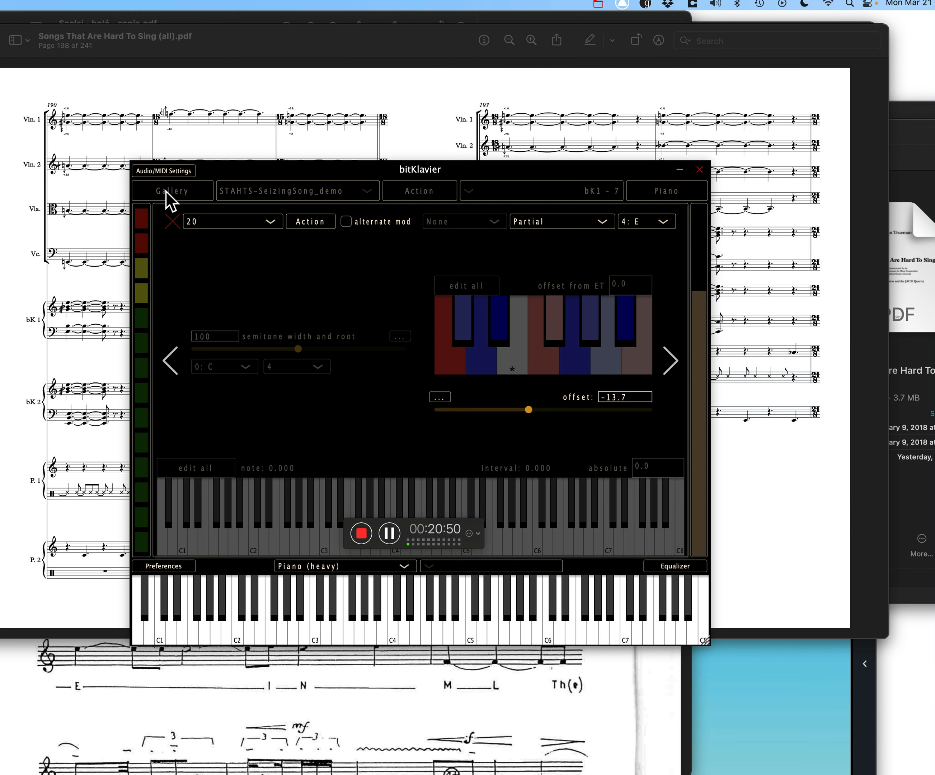
{"action": "left_click", "coordinate": [179, 226]}
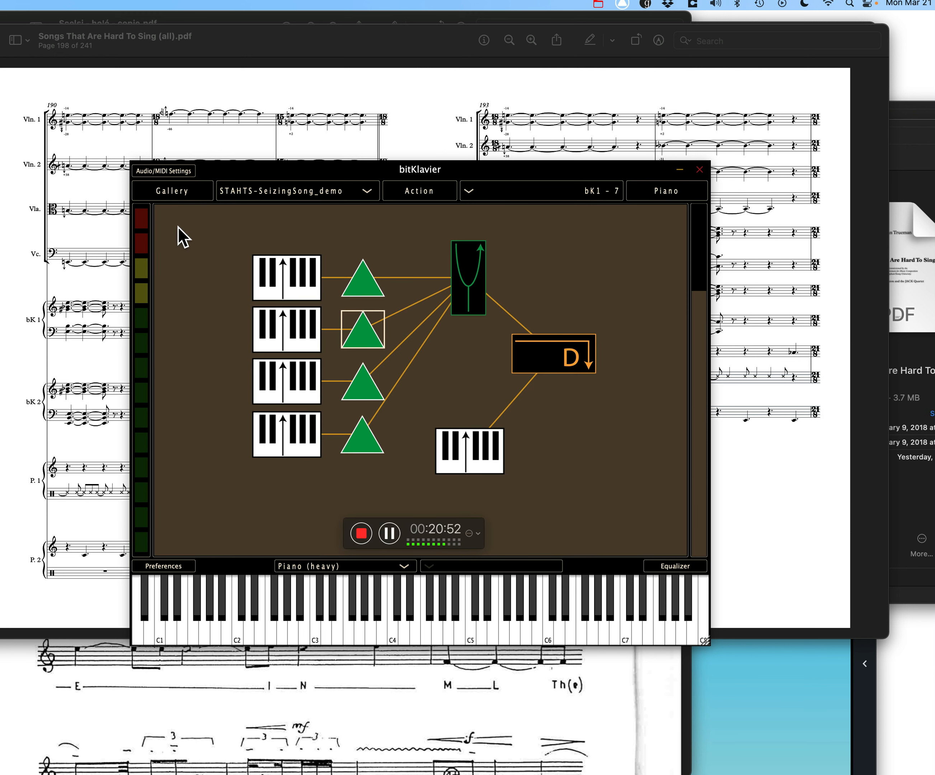